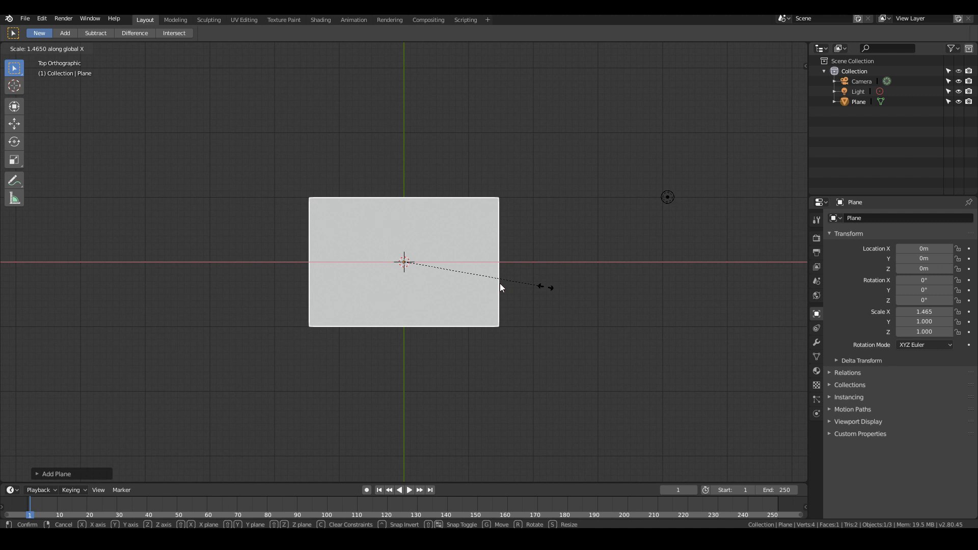
Scale the plane to 1.465 along X and subdivide its mesh with 10 cuts.
left_click(500, 284)
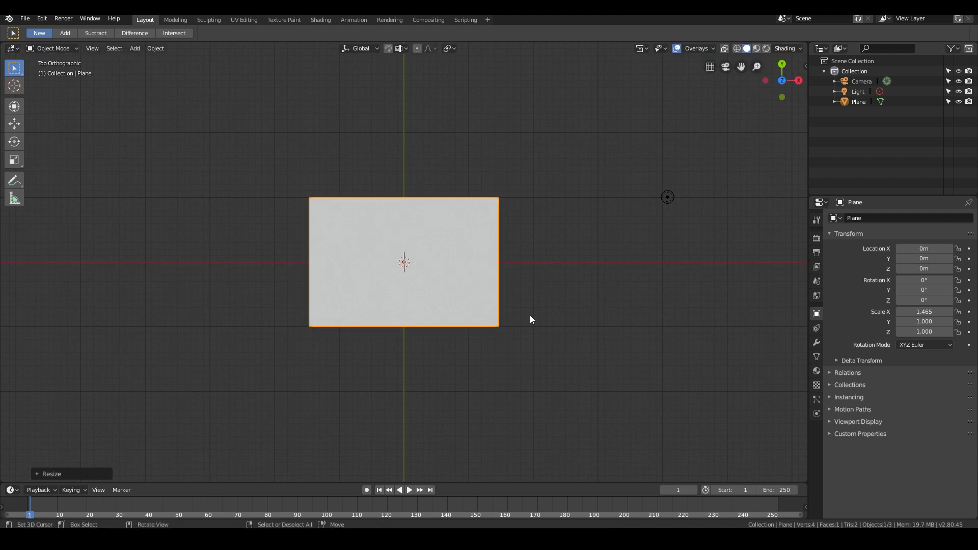
scroll(538, 313, "up", 2)
key("Tab")
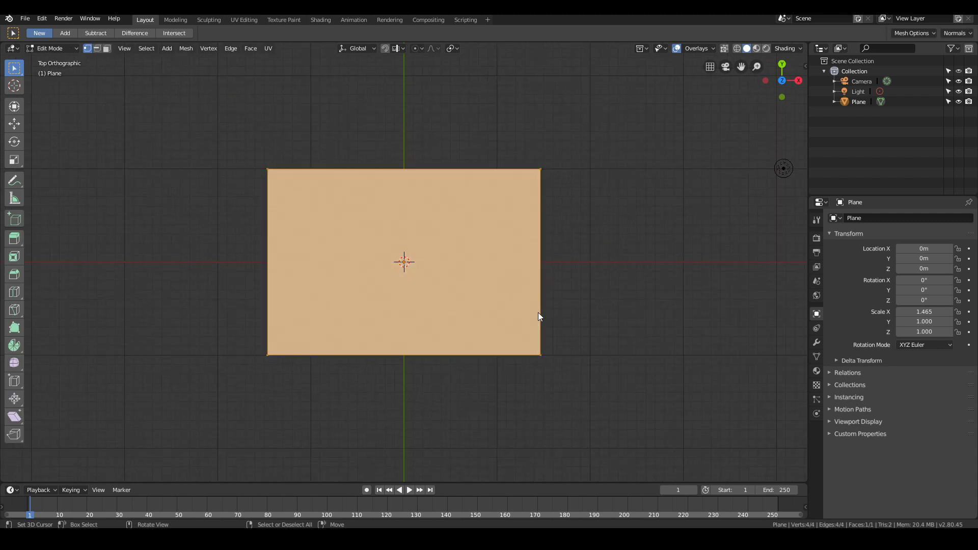
right_click(538, 312)
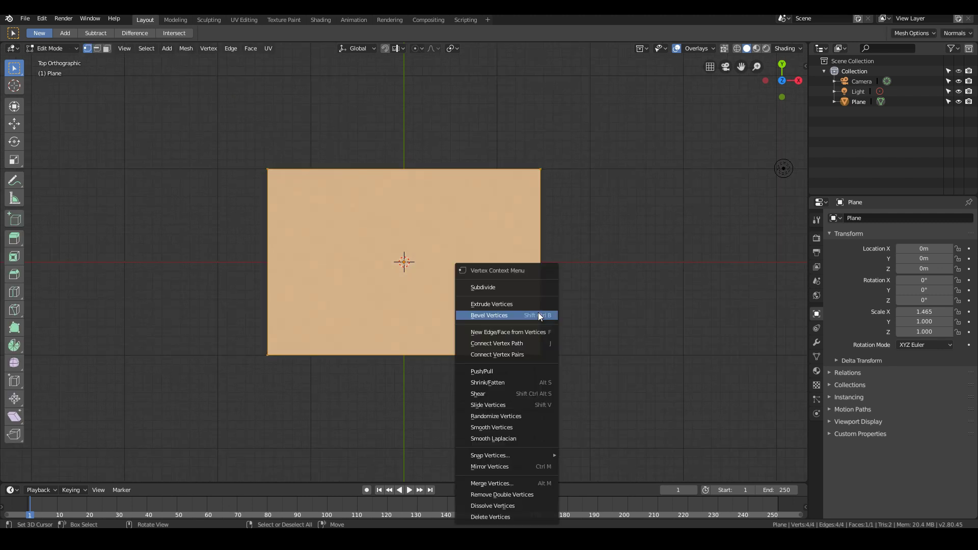
left_click(489, 289)
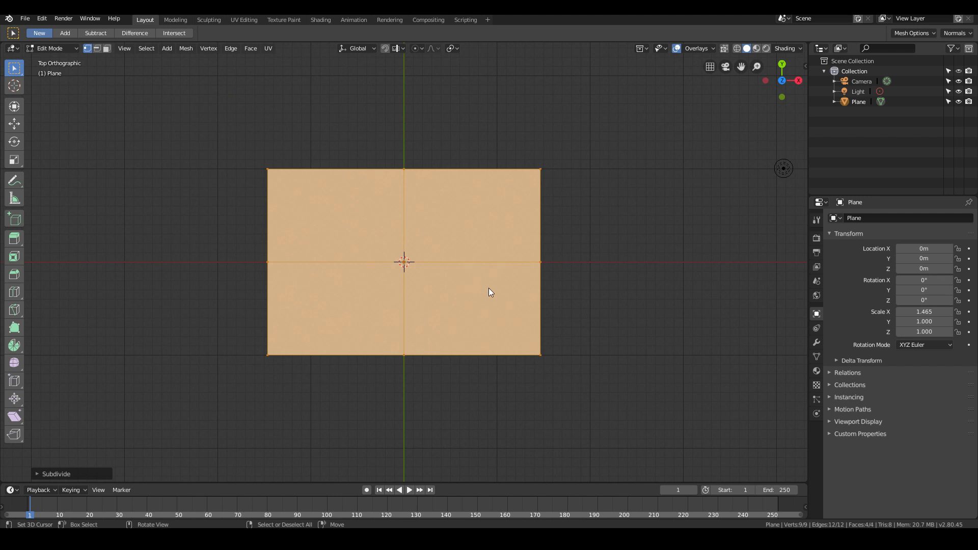
left_click(36, 474)
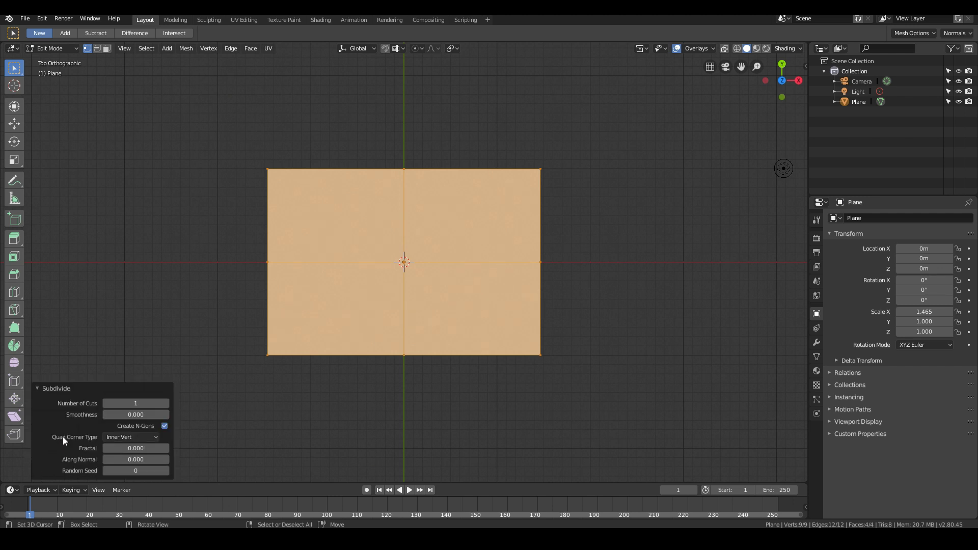
left_click(151, 402)
type("10")
key("Return")
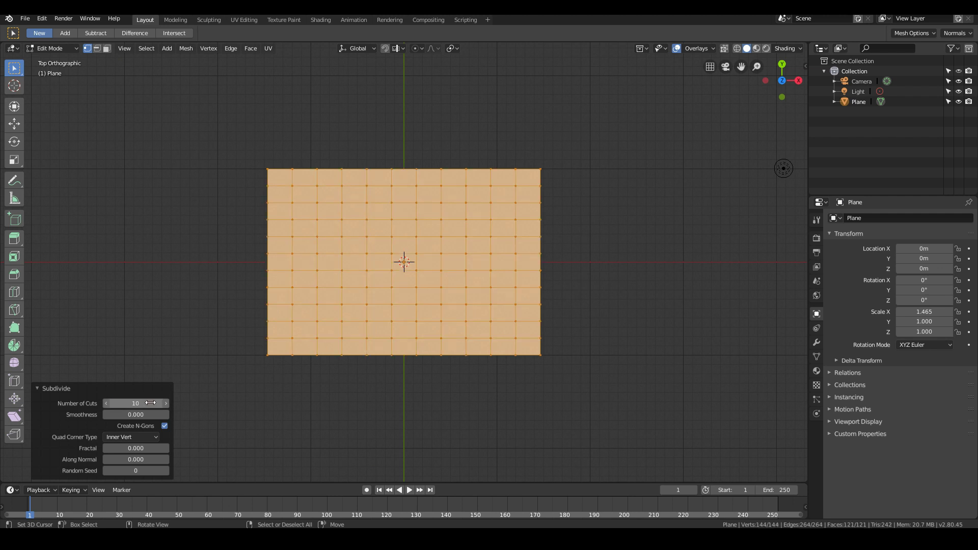
Add a vertical loop cut close to the plane's left edge (factor about 0.629) and another close to its right edge (about -0.686).
left_click(292, 355)
scroll(405, 324, "up", 2)
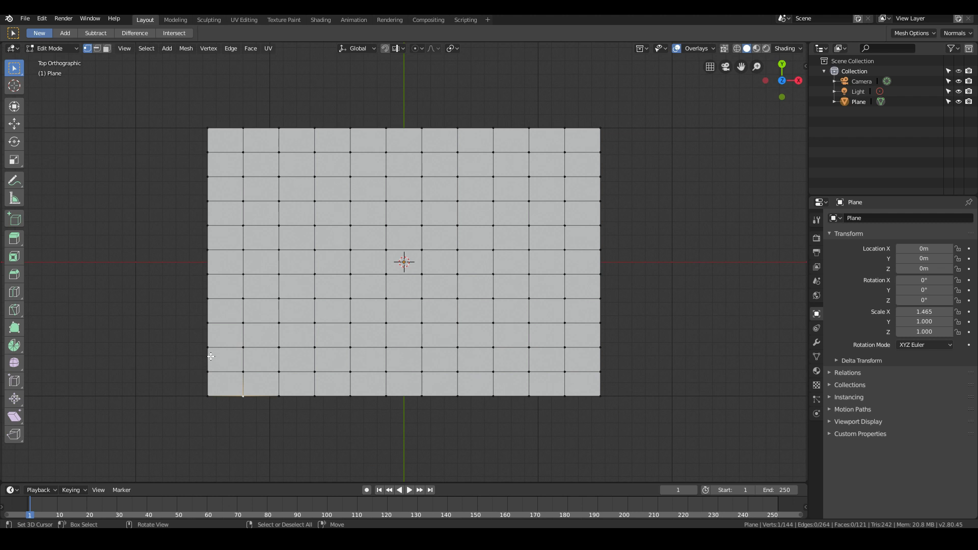
key("ctrl+r")
left_click(230, 141)
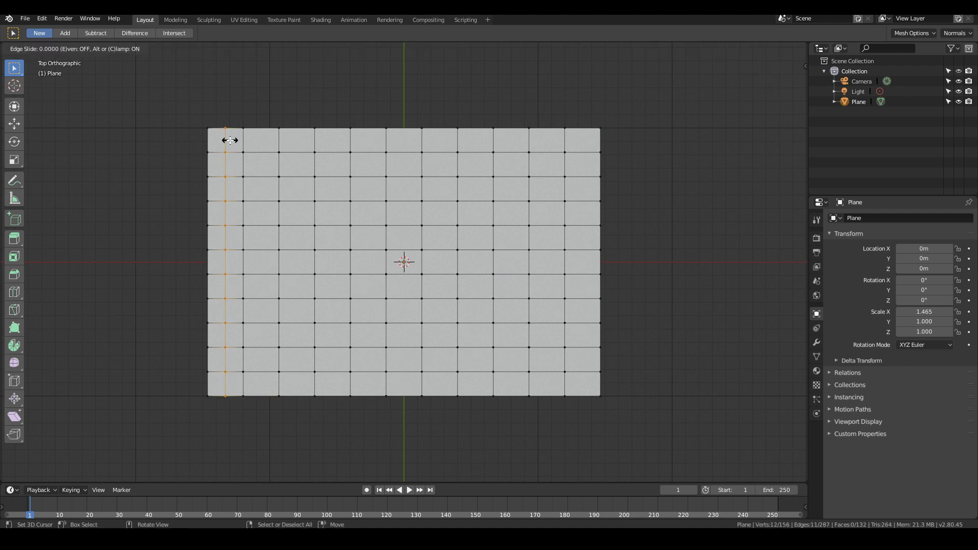
left_click(219, 139)
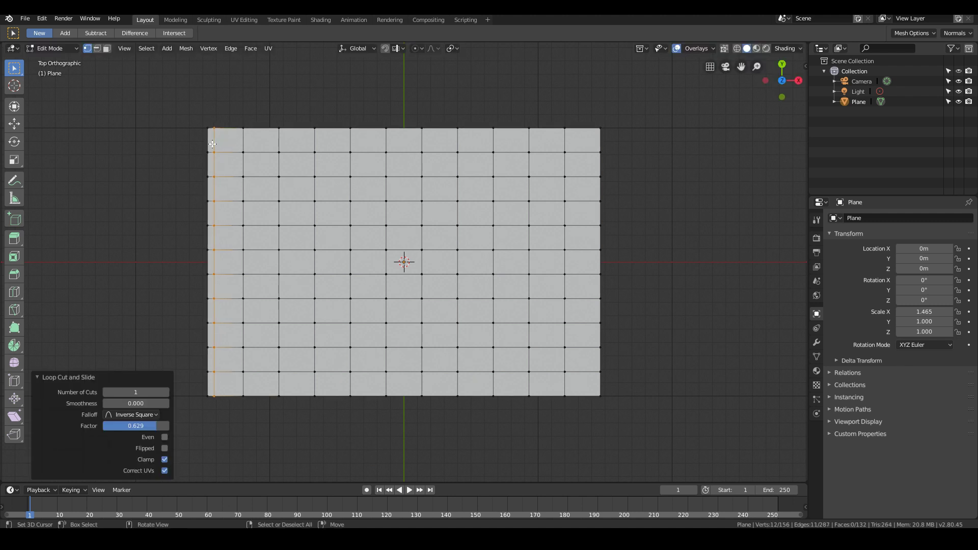
key("ctrl+r")
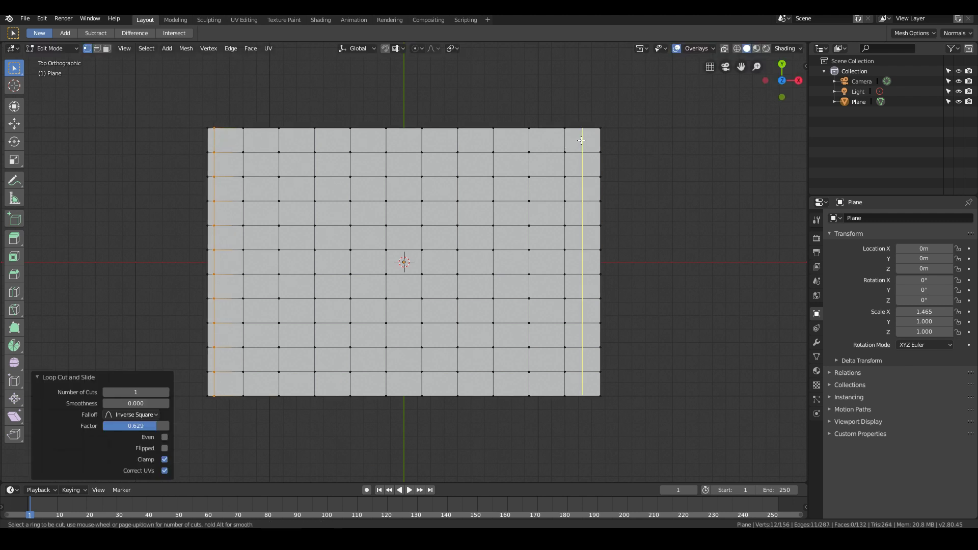
left_click(580, 140)
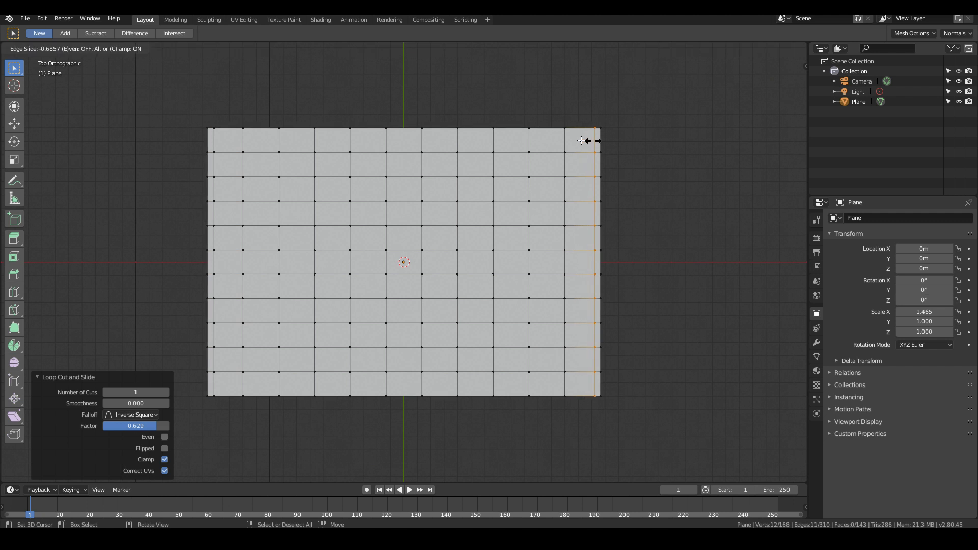
left_click(581, 141)
Add a horizontal loop cut close to the plane's upper edge (factor about -0.478) and another close to its lower edge (about 0.478).
key("ctrl+r")
left_click(594, 140)
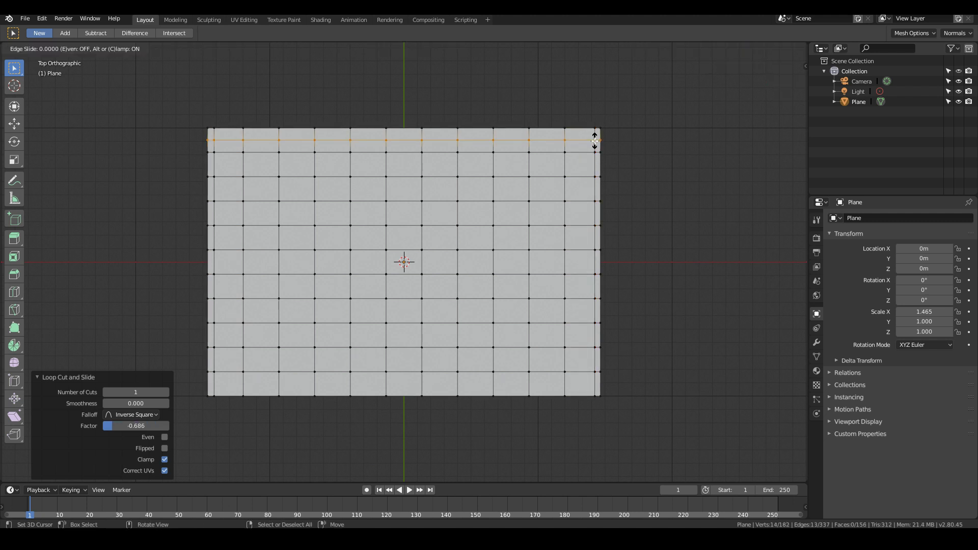
left_click(594, 135)
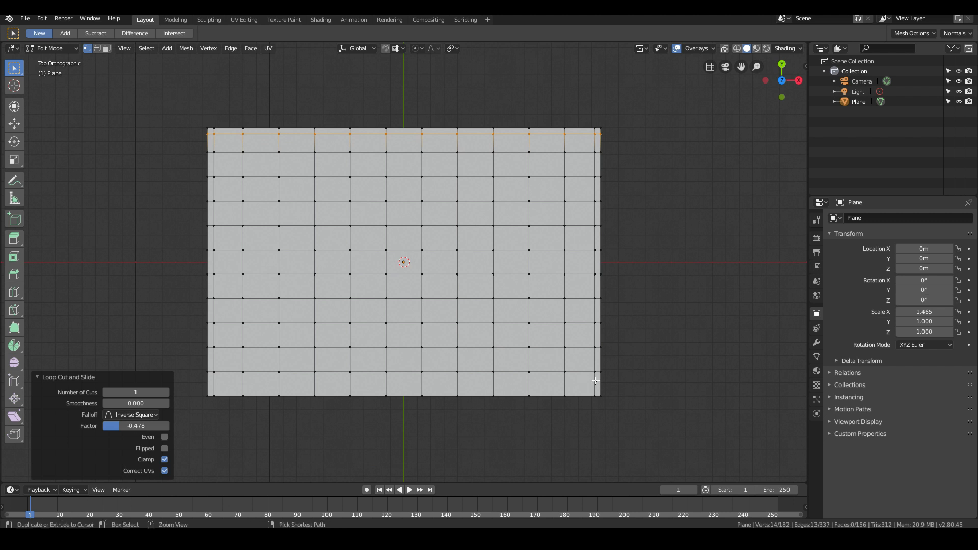
key("ctrl+r")
left_click(595, 382)
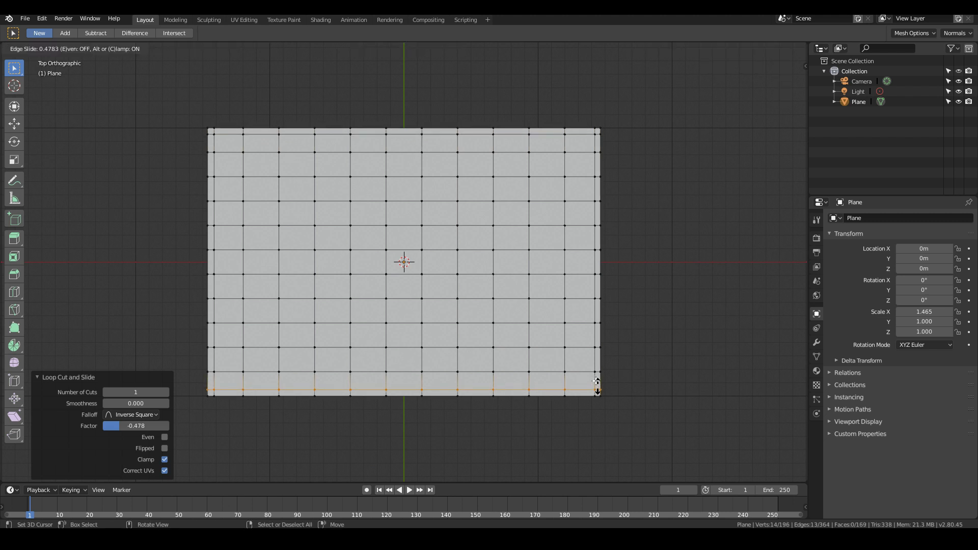
left_click(598, 387)
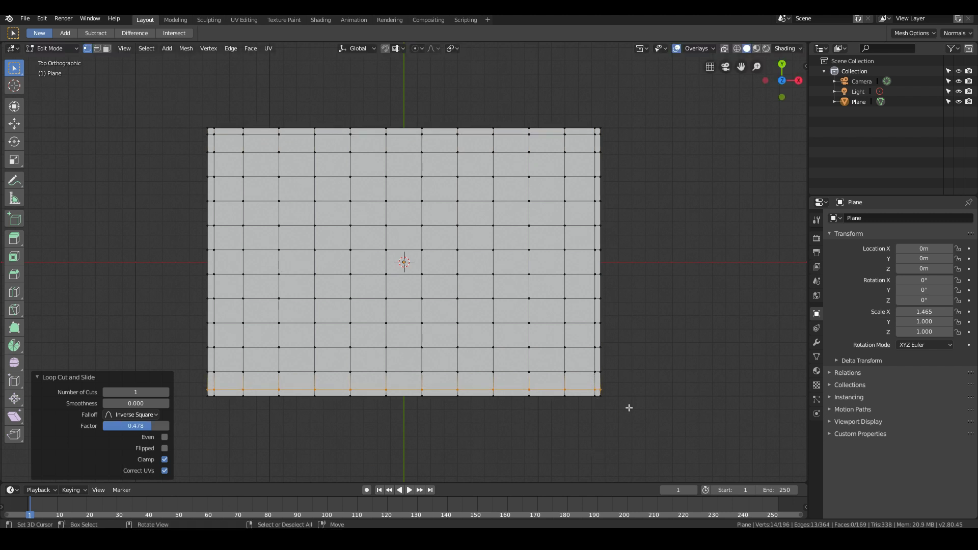
Return to Object Mode and add a Subdivision Surface modifier to the plane.
middle_click_drag(543, 408, 689, 411)
middle_click_drag(611, 417, 639, 408)
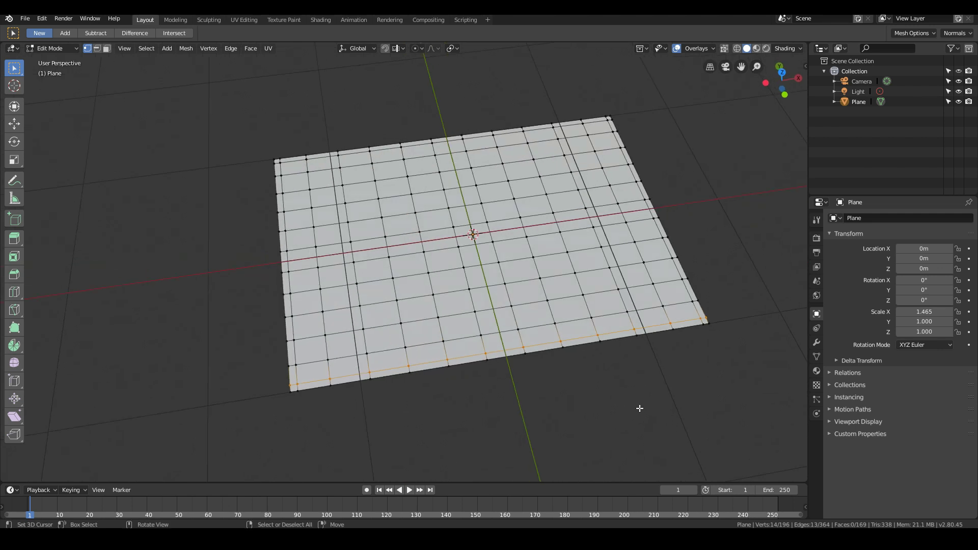
key("Tab")
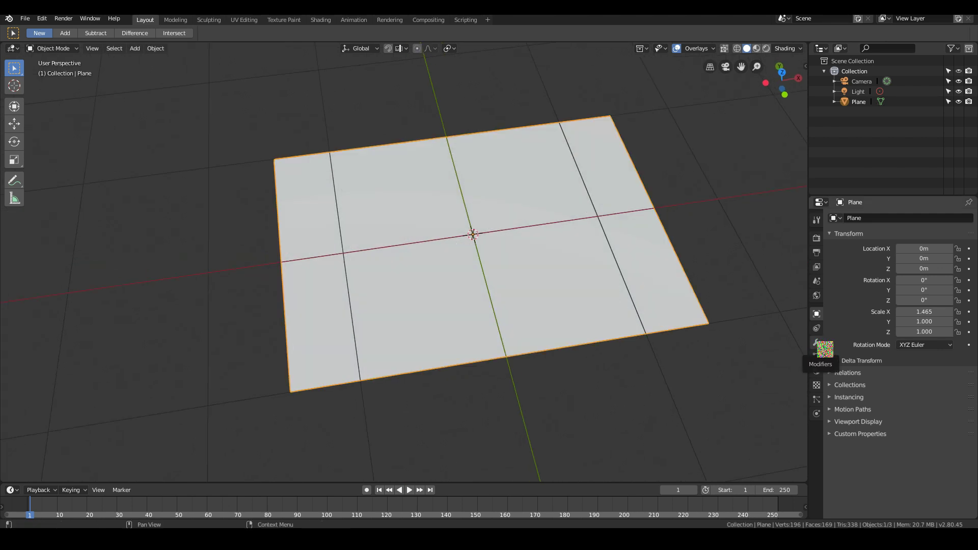
left_click(818, 344)
left_click(865, 219)
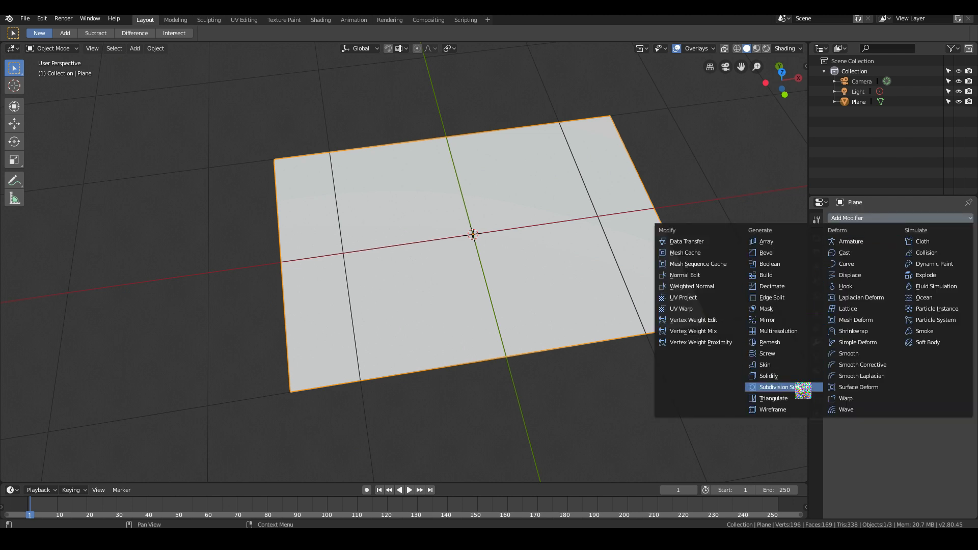
left_click(802, 390)
middle_click_drag(802, 395, 448, 443)
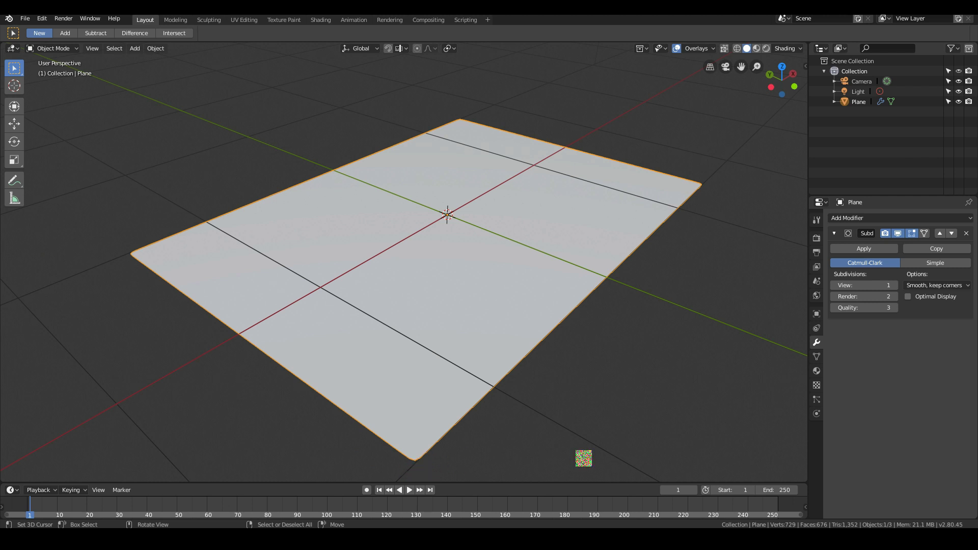
middle_click_drag(585, 458, 699, 332)
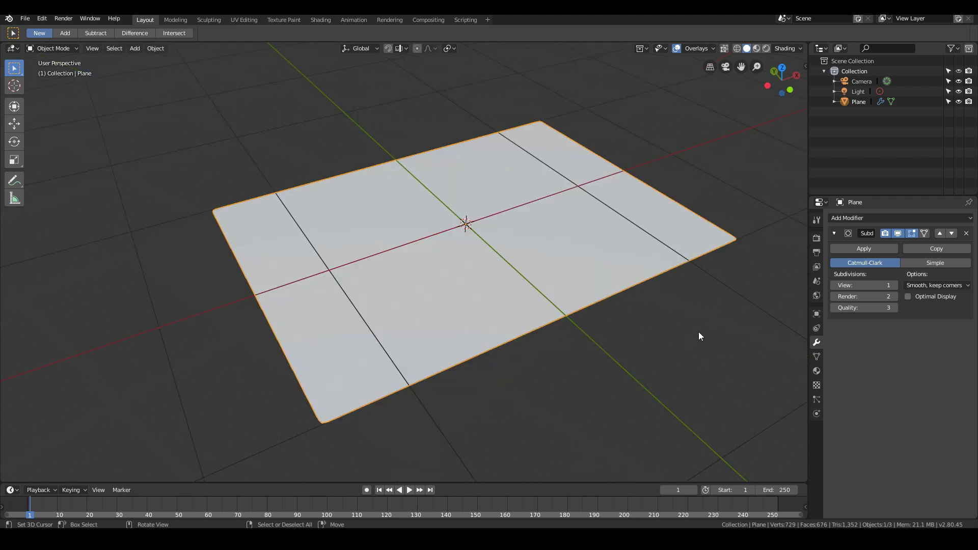
Add a Displace modifier with a new texture named "carpet bump" and set its texture coordinates to UV.
left_click(858, 217)
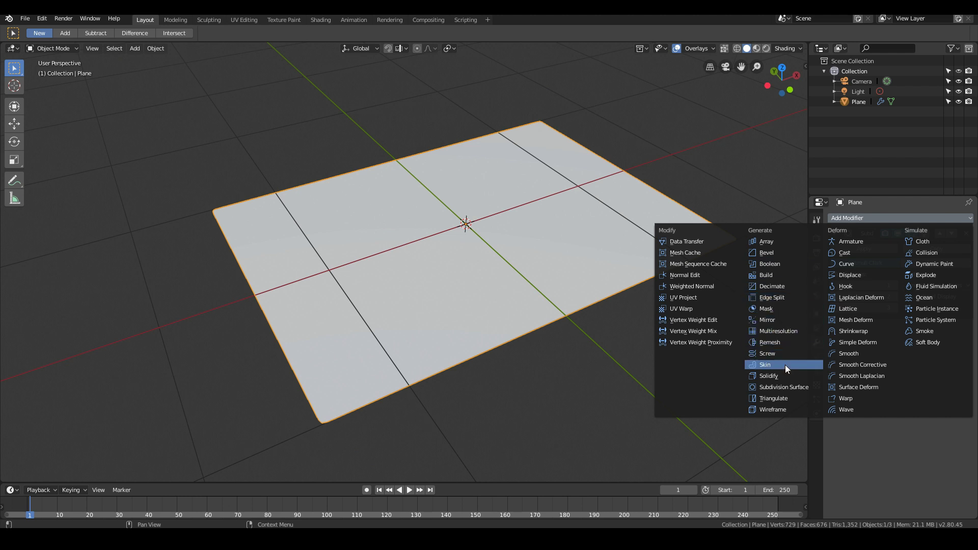
left_click(845, 276)
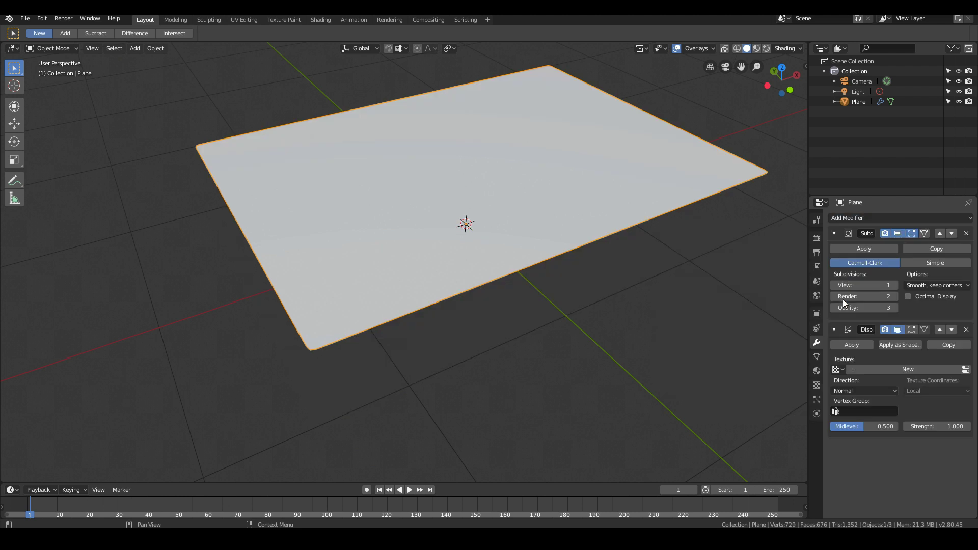
left_click(910, 369)
left_click(886, 368)
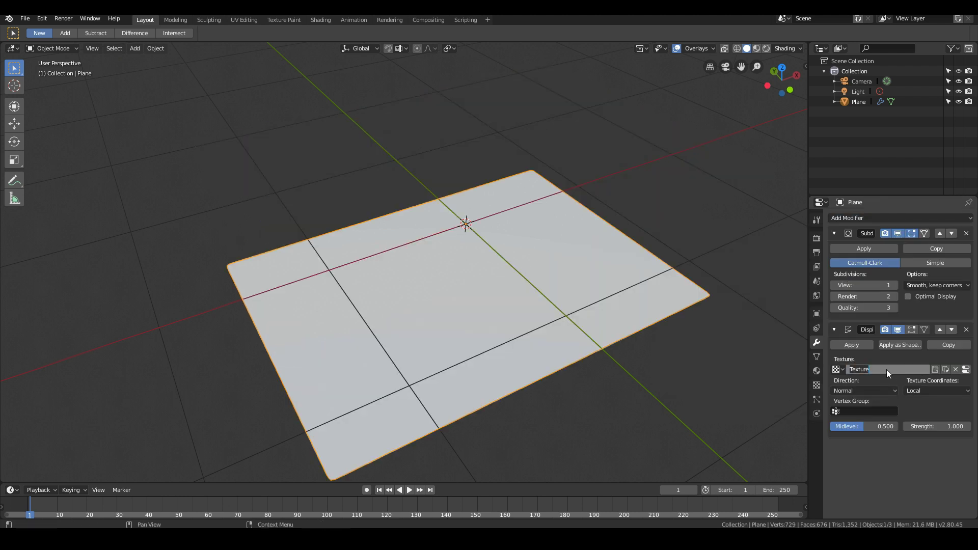
type("genr")
type("et bump")
key("Return")
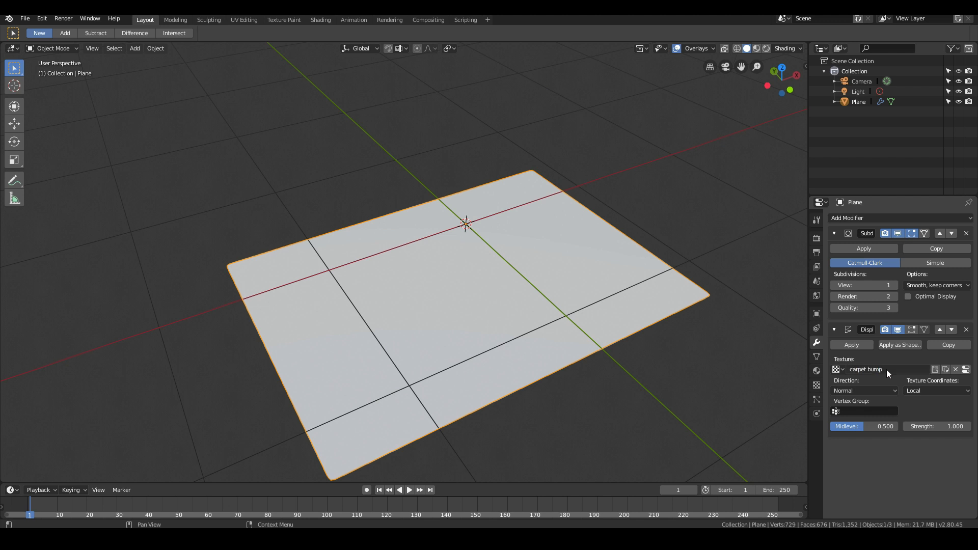
left_click(929, 390)
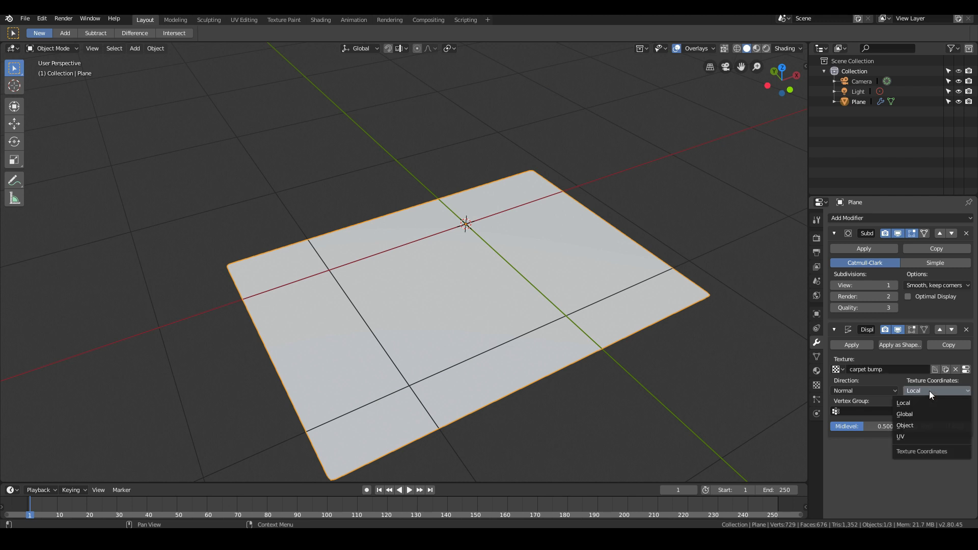
left_click(909, 436)
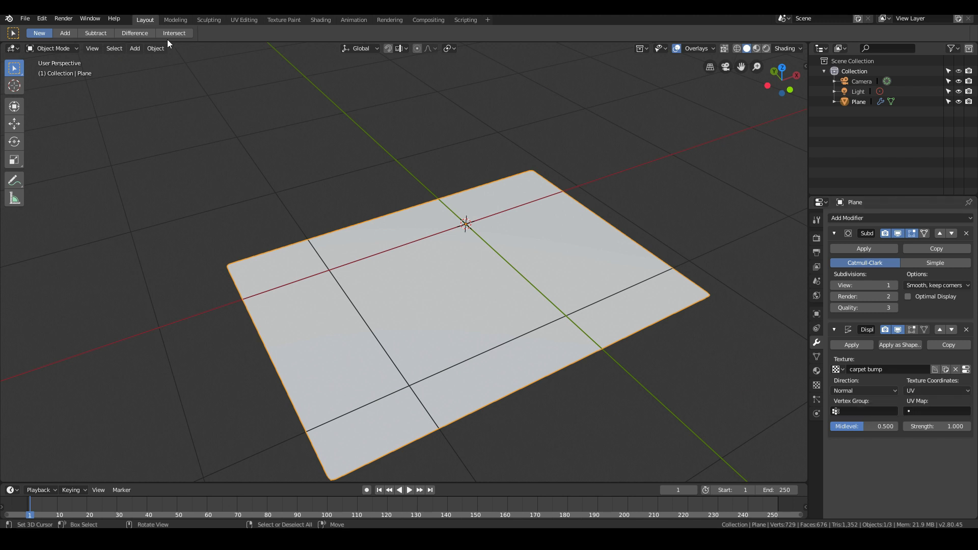
In the UV Editing workspace, map the plane's entire mesh with Project From View in top orthographic view.
left_click(246, 21)
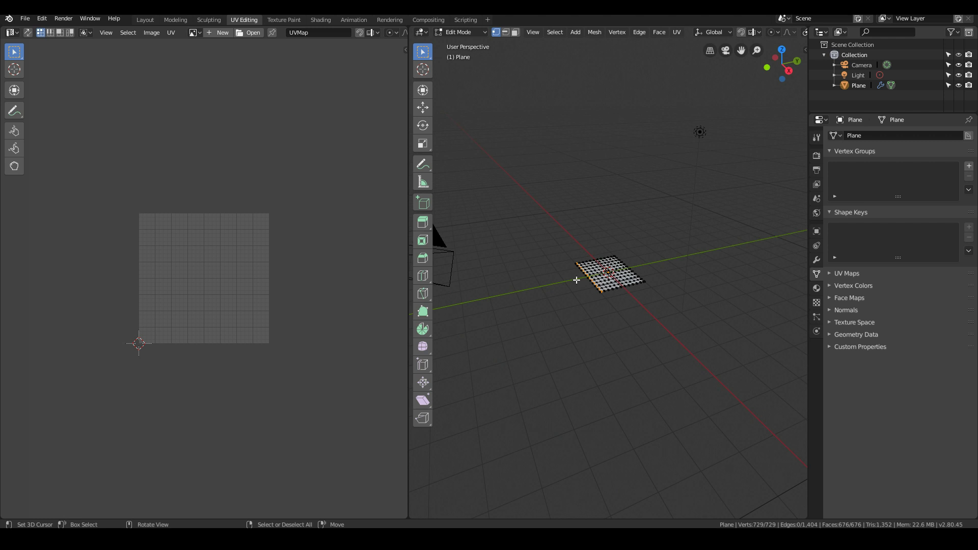
key("KP_7")
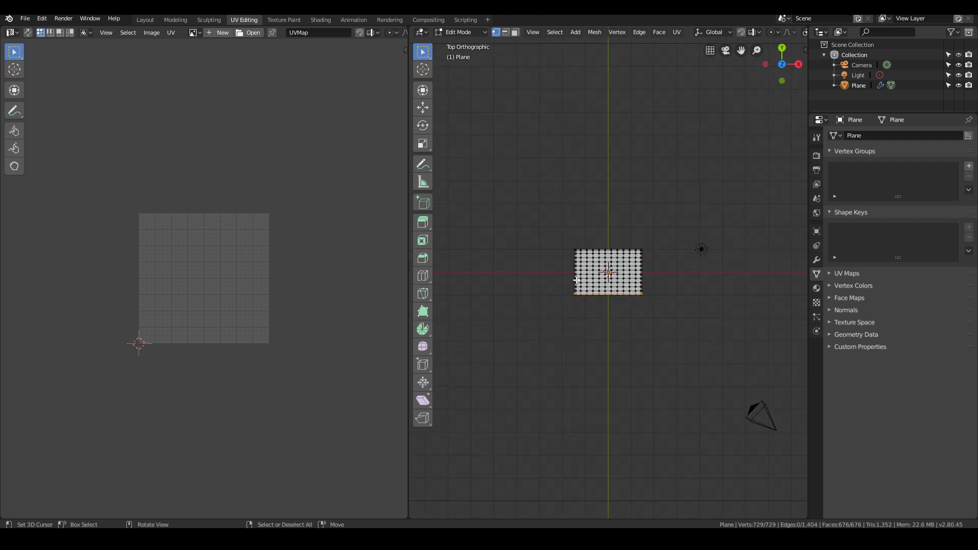
scroll(576, 280, "up", 6)
key("a")
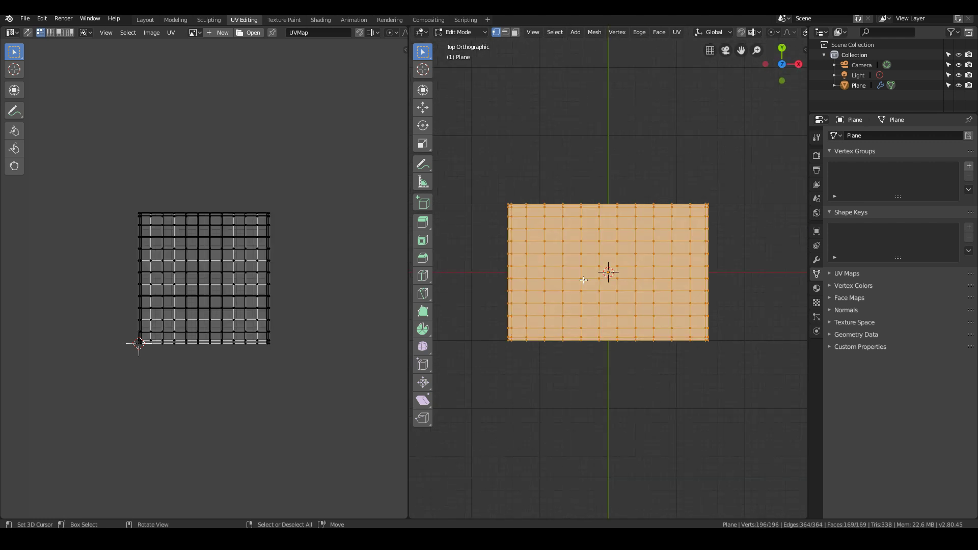
key("u")
left_click(621, 294)
key("u")
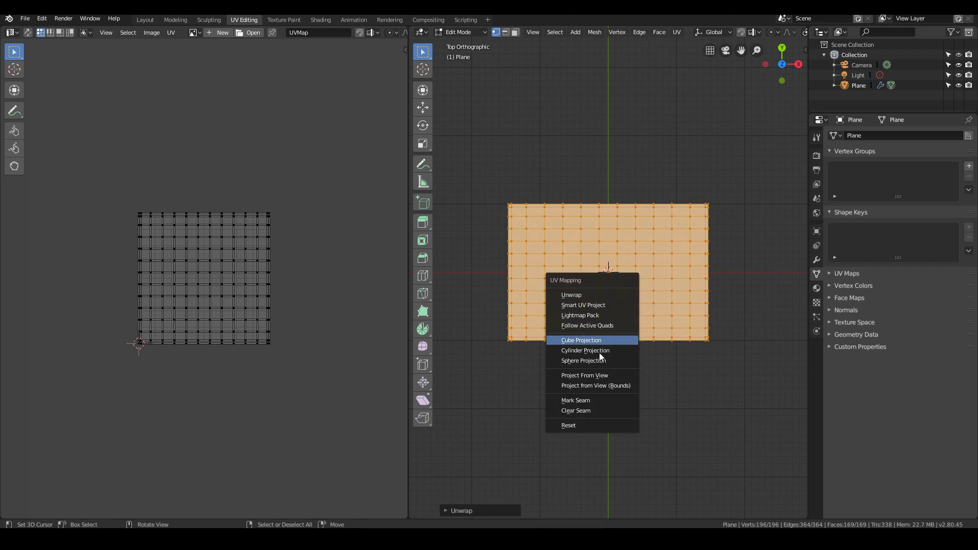
left_click(597, 373)
Scale all the plane's UVs by about 2.43 to span the UV square's width, and switch to the Modeling workspace in Object Mode.
scroll(189, 349, "up", 3)
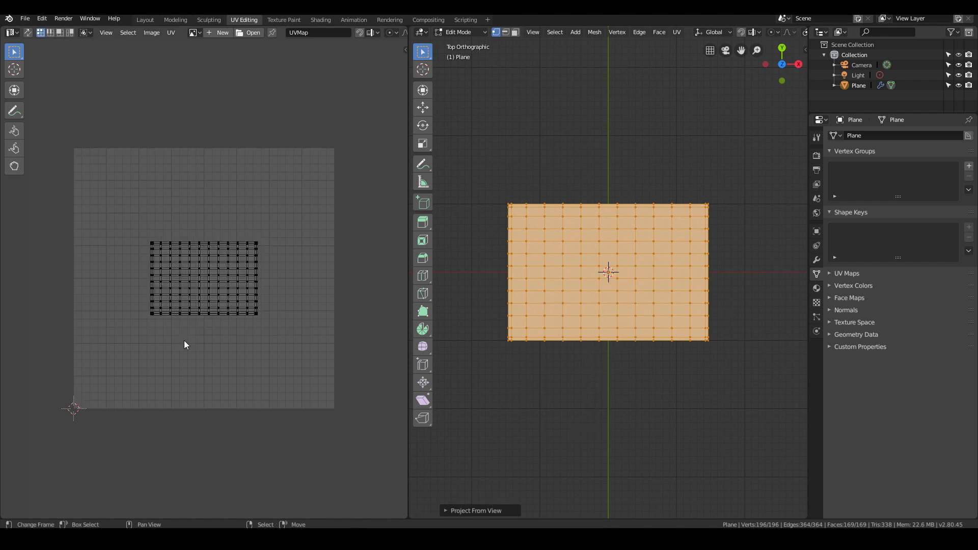
key("a")
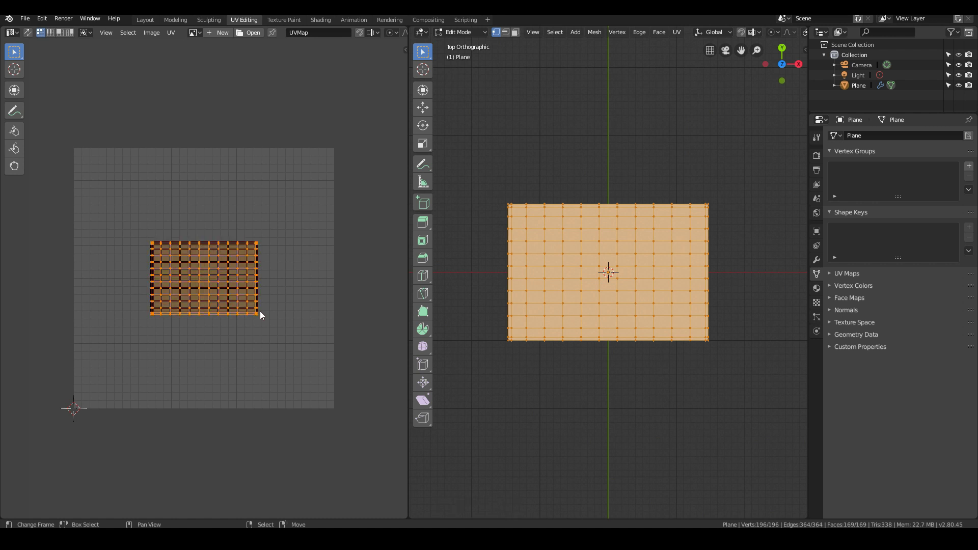
key("s")
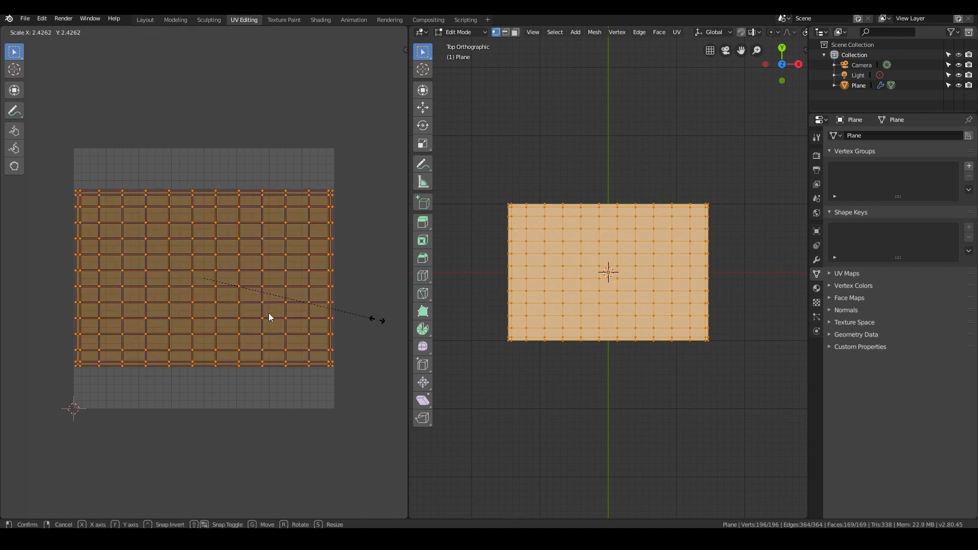
left_click(380, 320)
key("Tab")
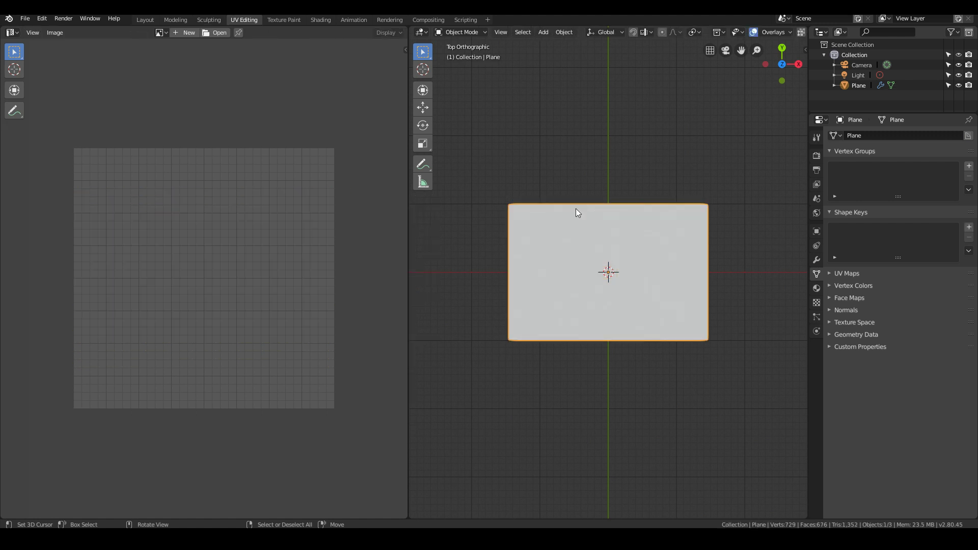
left_click(168, 19)
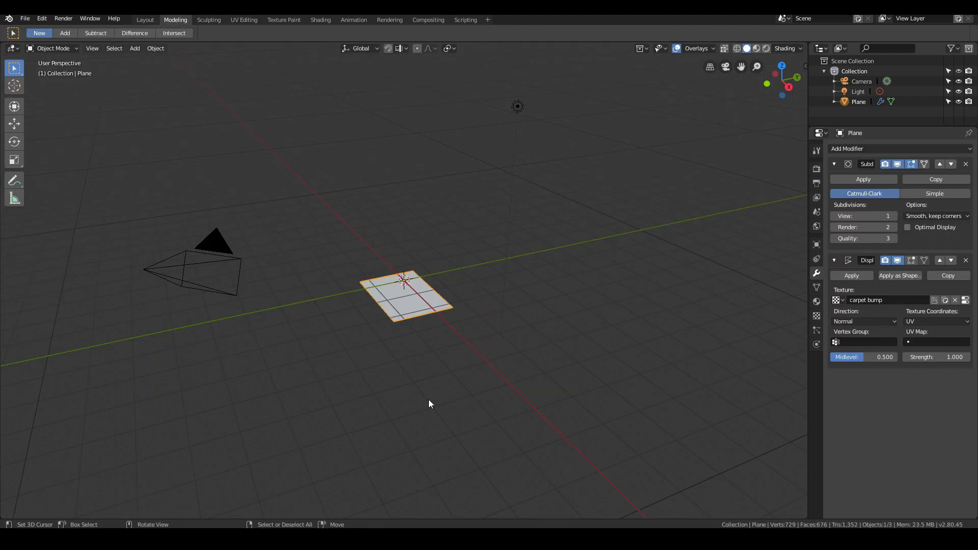
Change the "carpet bump" displacement texture's type to Clouds.
middle_click_drag(428, 399, 472, 375)
scroll(482, 356, "up", 4)
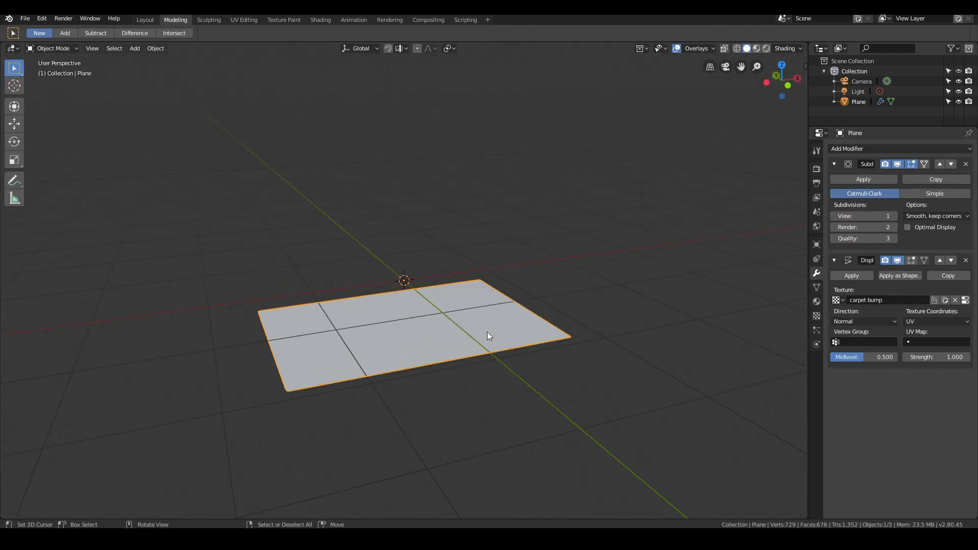
mouse_move(445, 309)
middle_mouse_down()
mouse_move(471, 323)
mouse_move(481, 316)
mouse_move(506, 356)
mouse_move(451, 336)
mouse_move(433, 315)
middle_mouse_up()
key("KP_1")
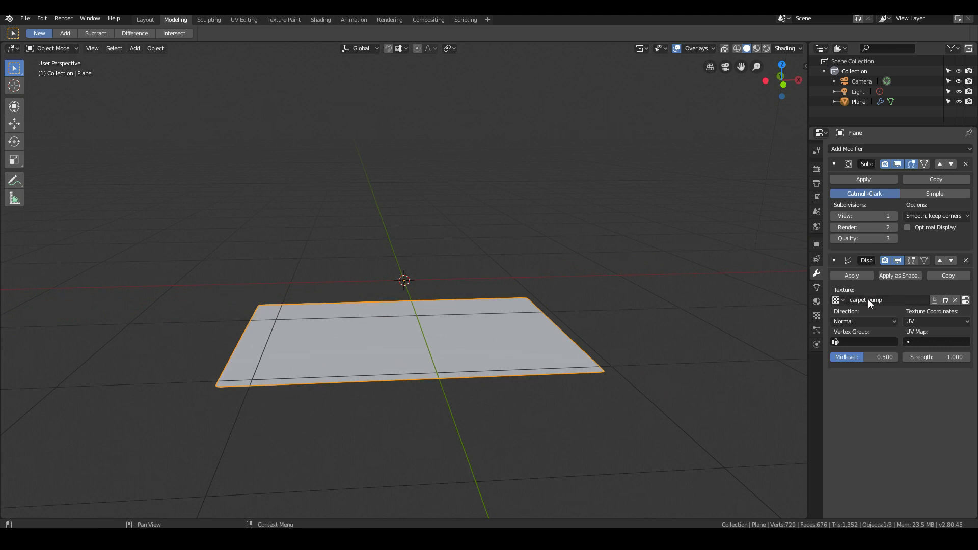
left_click(816, 315)
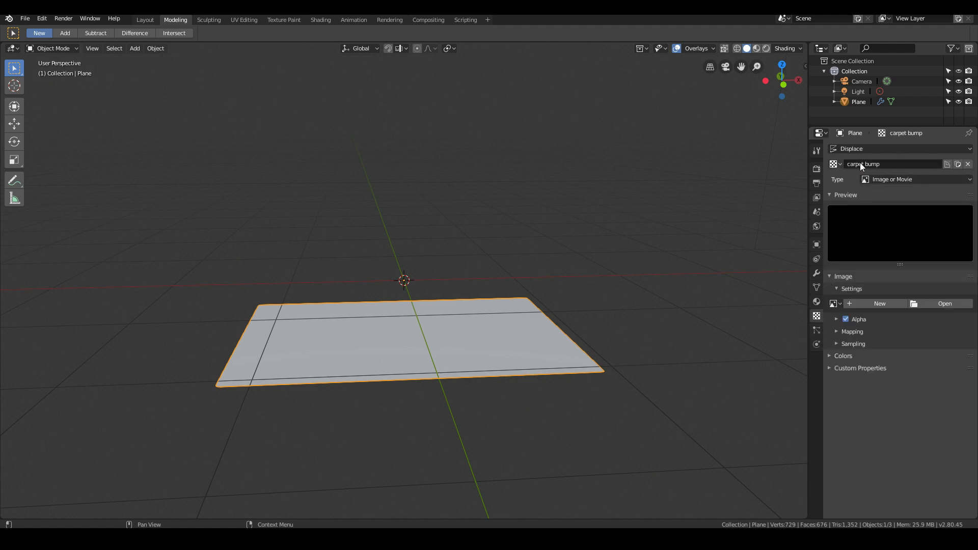
left_click(838, 164)
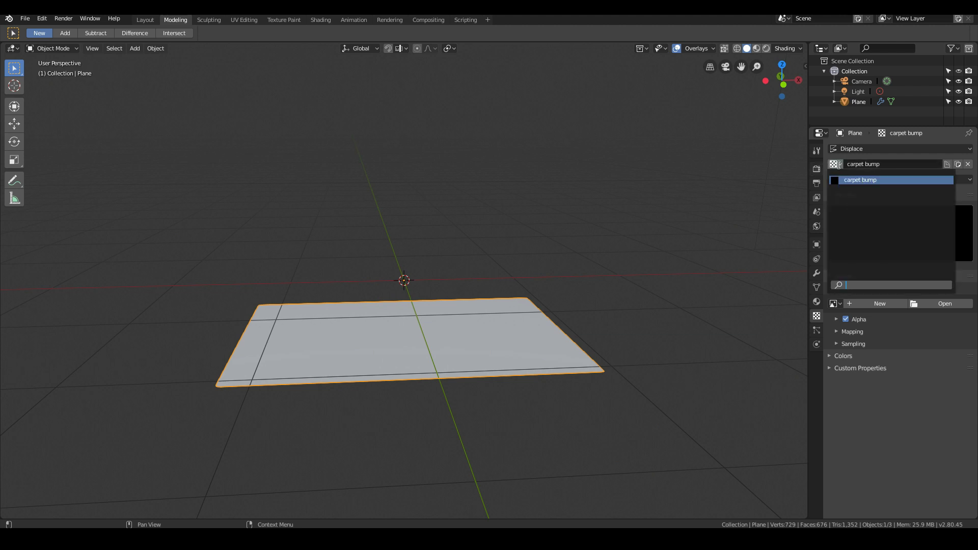
left_click(844, 178)
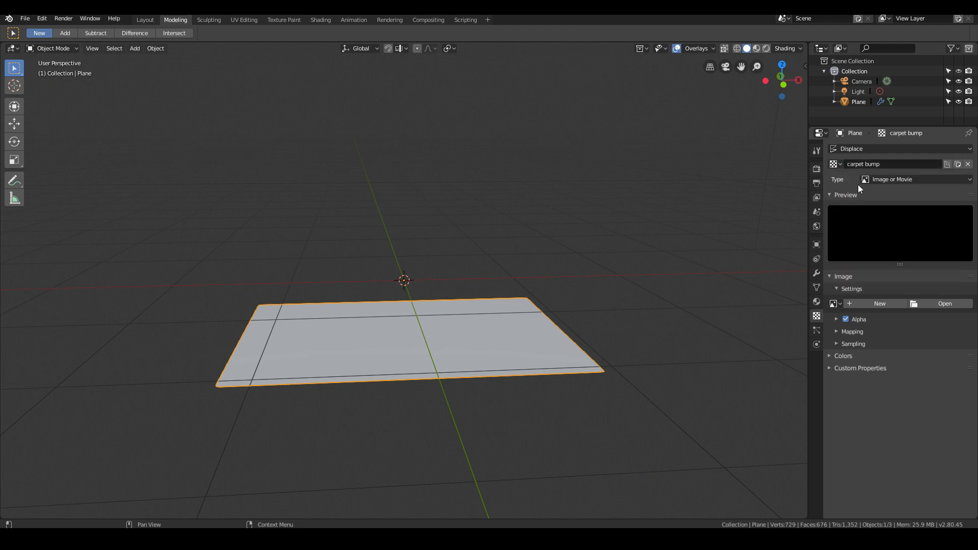
left_click(884, 179)
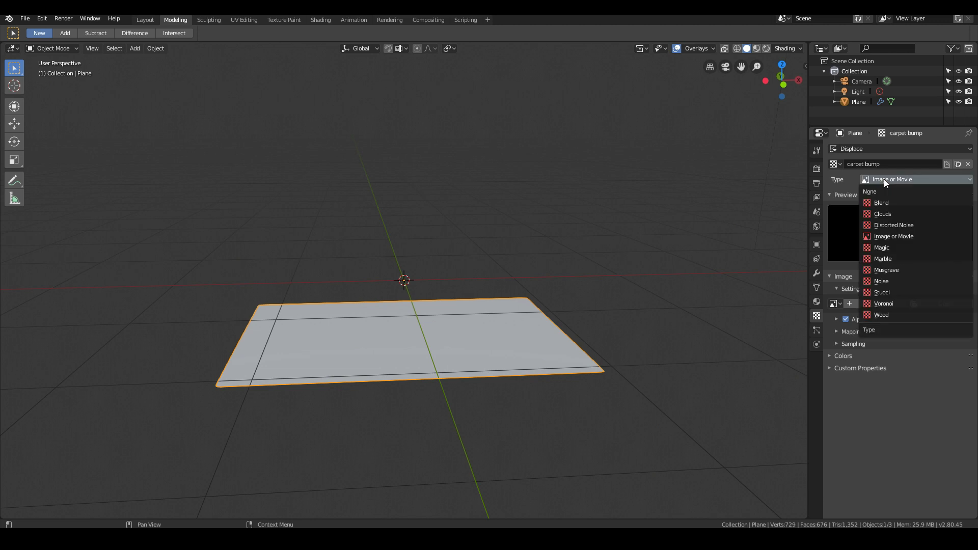
left_click(877, 213)
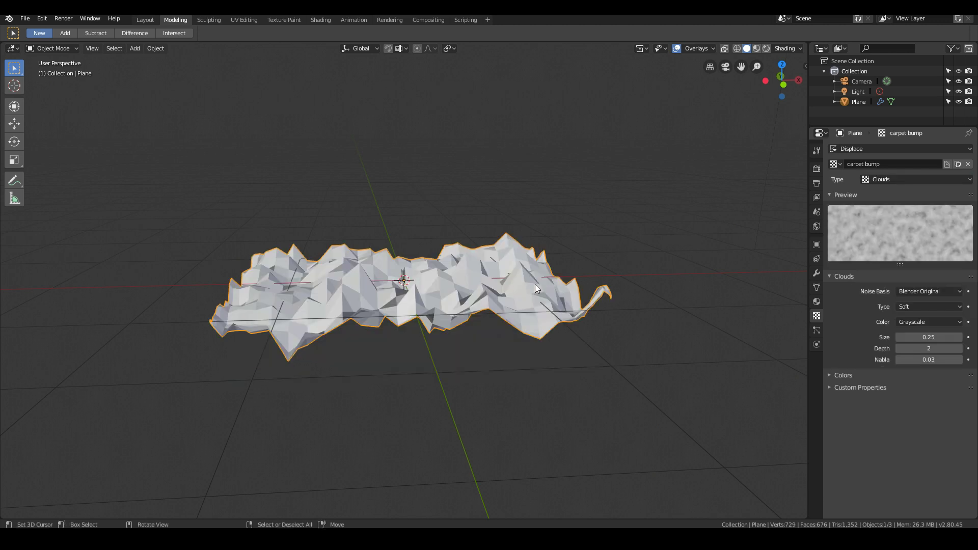
Set the Clouds texture's size to 0.15.
mouse_move(535, 284)
middle_mouse_down()
mouse_move(591, 286)
mouse_move(533, 282)
middle_mouse_up()
scroll(552, 285, "up", 5)
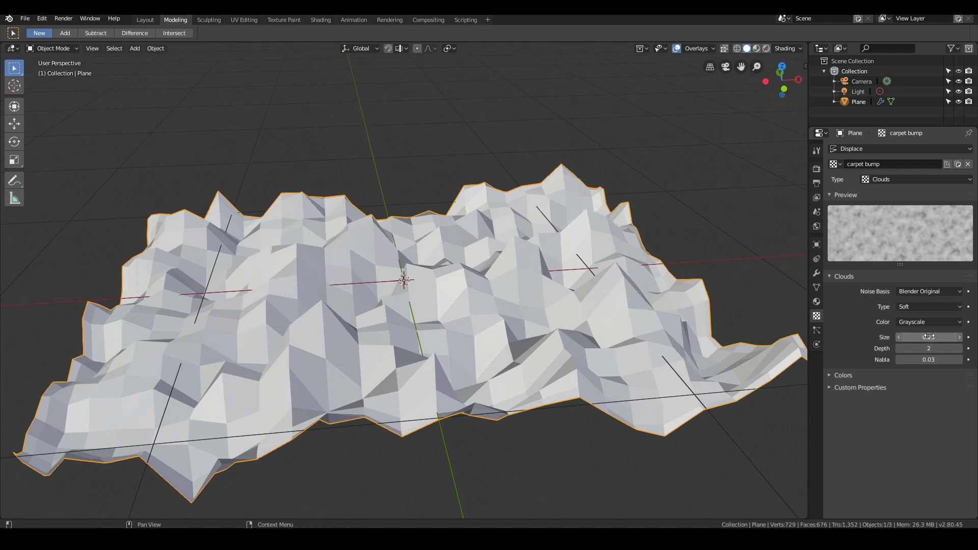
mouse_move(928, 336)
left_mouse_down()
mouse_move(942, 336)
mouse_move(916, 338)
left_mouse_up()
left_click(900, 336)
mouse_move(919, 337)
left_mouse_down()
mouse_move(936, 337)
mouse_move(903, 336)
left_mouse_up()
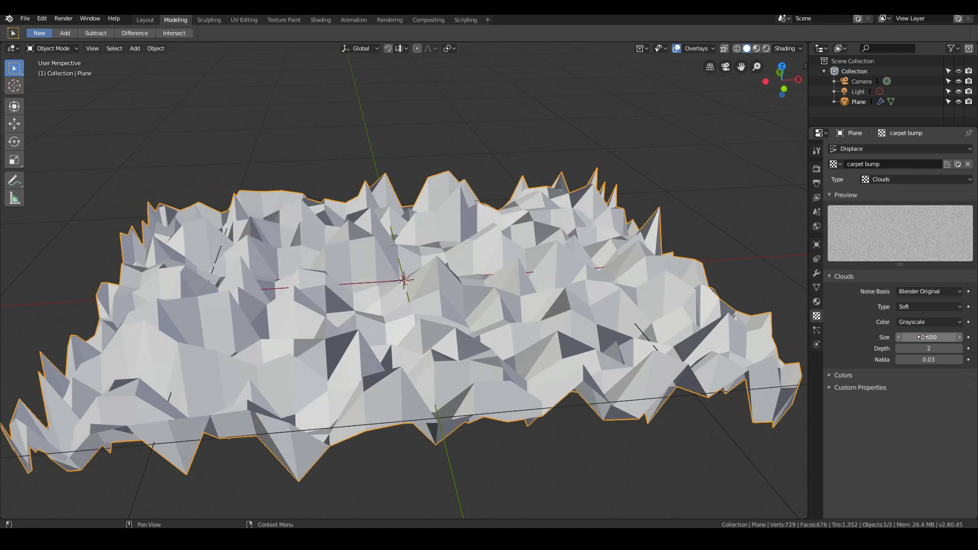
left_click(922, 336)
type("0.15")
key("Return")
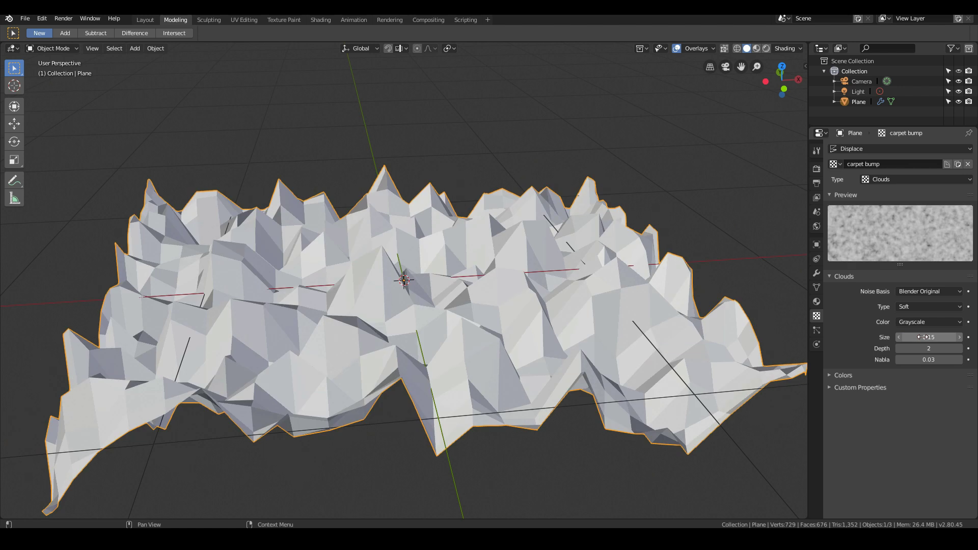
Raise the Clouds texture's depth to 5.
left_click(960, 350)
left_click(960, 350)
left_click(961, 350)
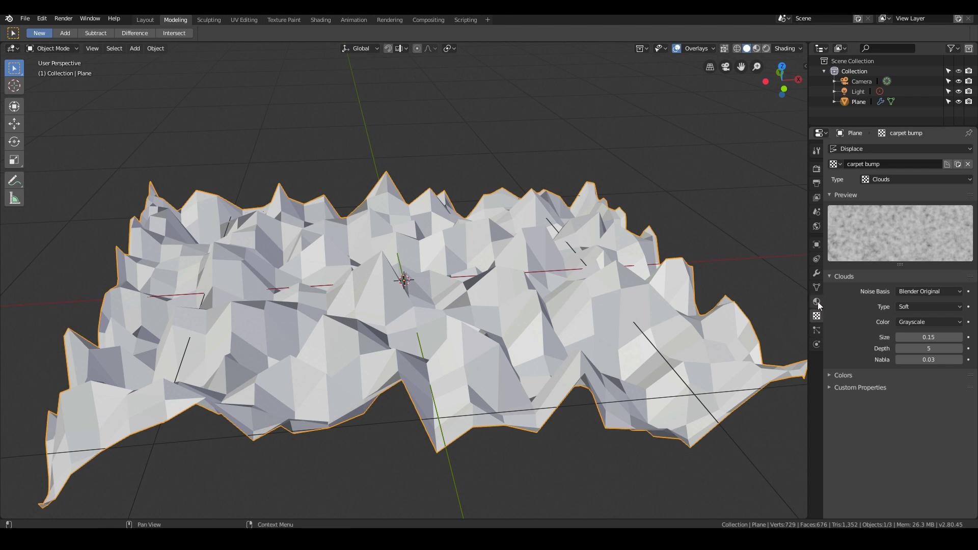
Set the Displace modifier's strength to 0.1 to flatten the plane's bumps.
left_click(816, 275)
left_click(945, 357)
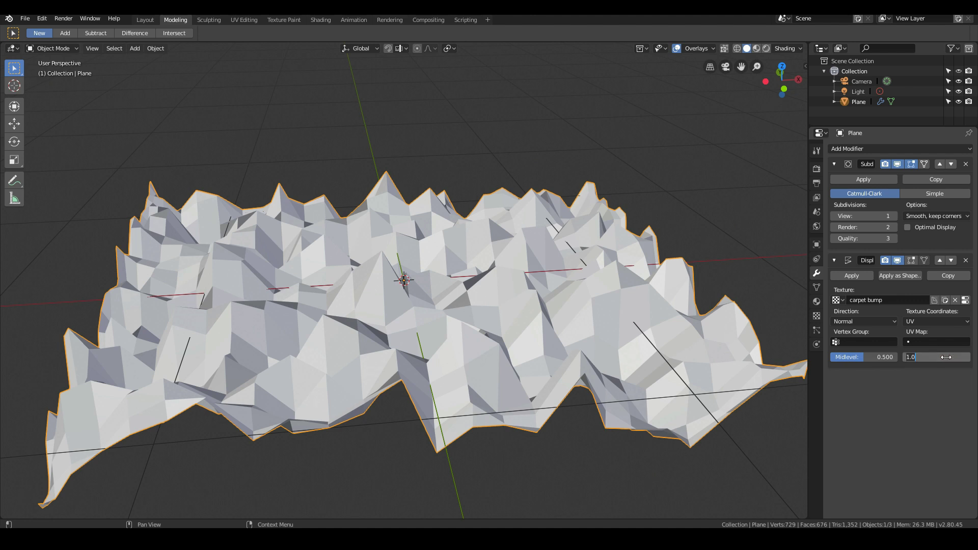
type("0.0")
key("BackSpace")
type("1")
key("Return")
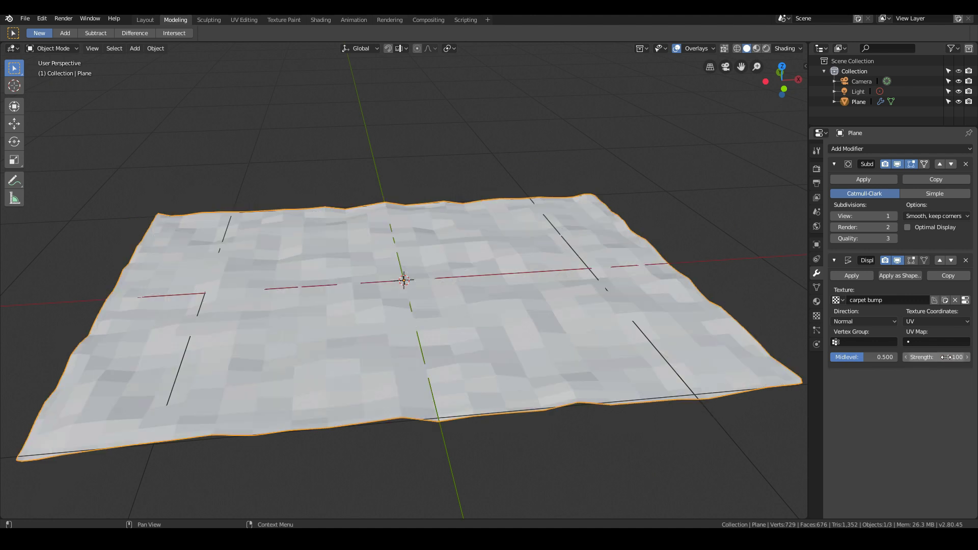
Raise the Subdivision Surface modifier's viewport subdivisions to 2 and check the displaced surface at a low angle.
middle_click_drag(378, 305, 457, 280)
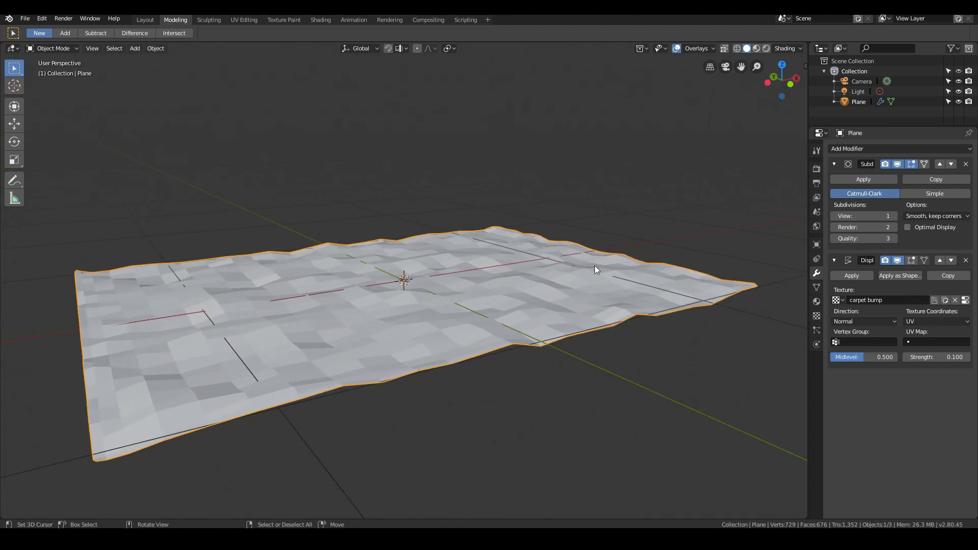
left_click(894, 214)
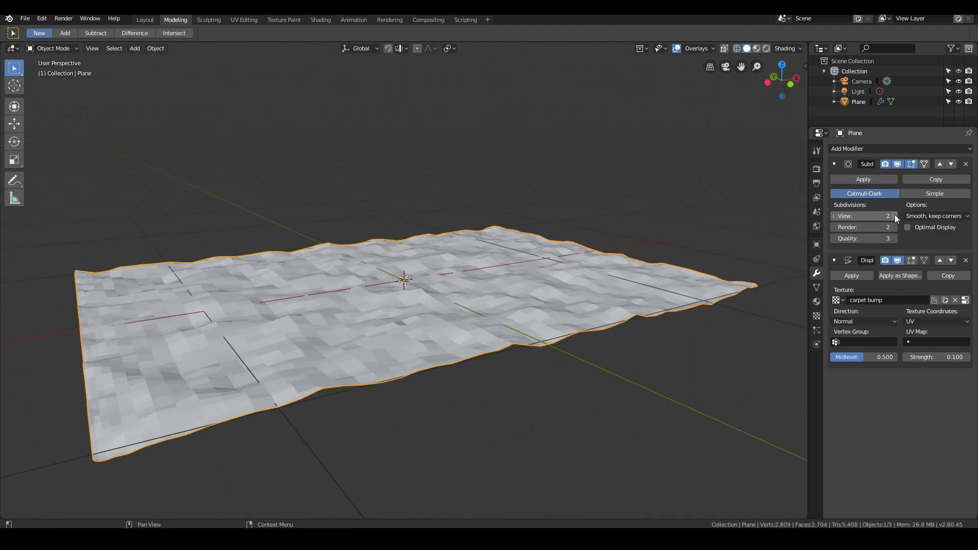
middle_click_drag(448, 239, 427, 234)
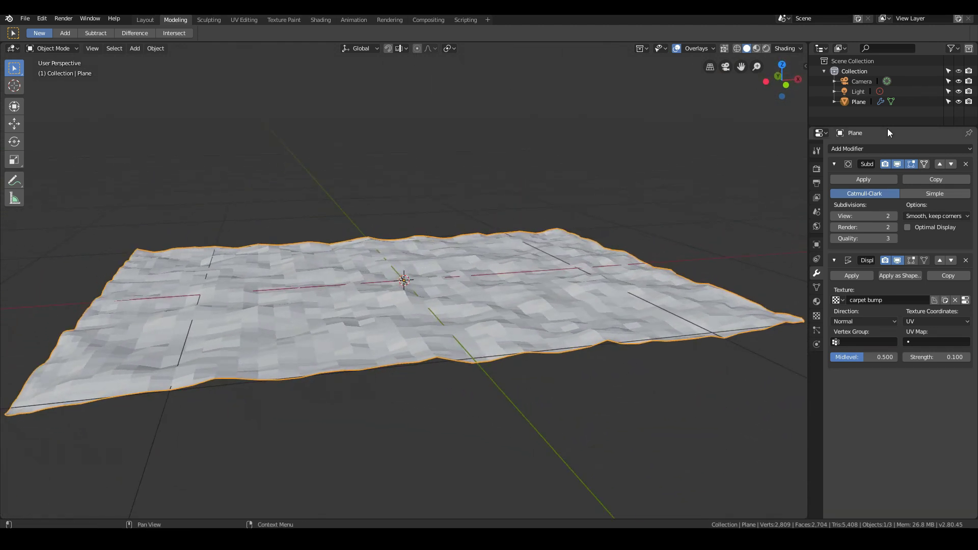
middle_click_drag(478, 322, 449, 332)
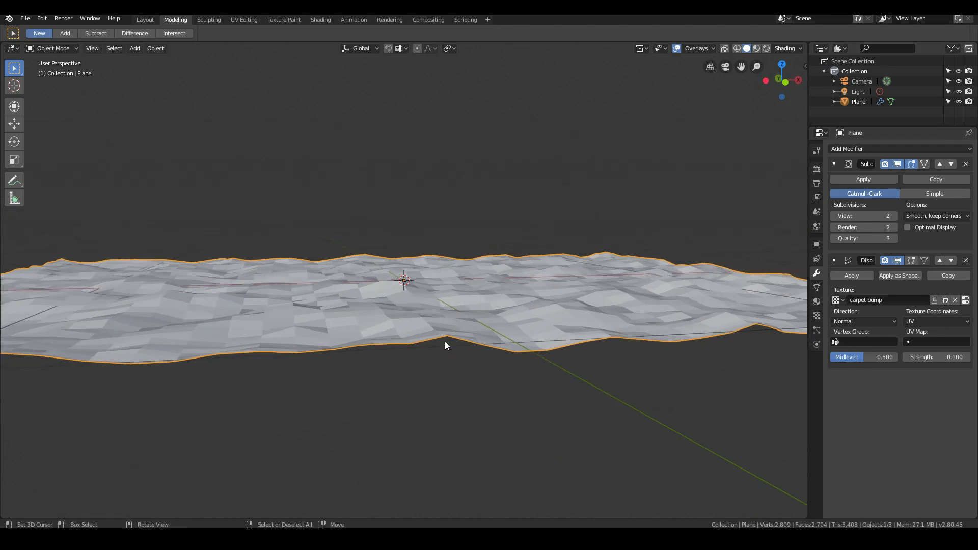
key("ctrl+z")
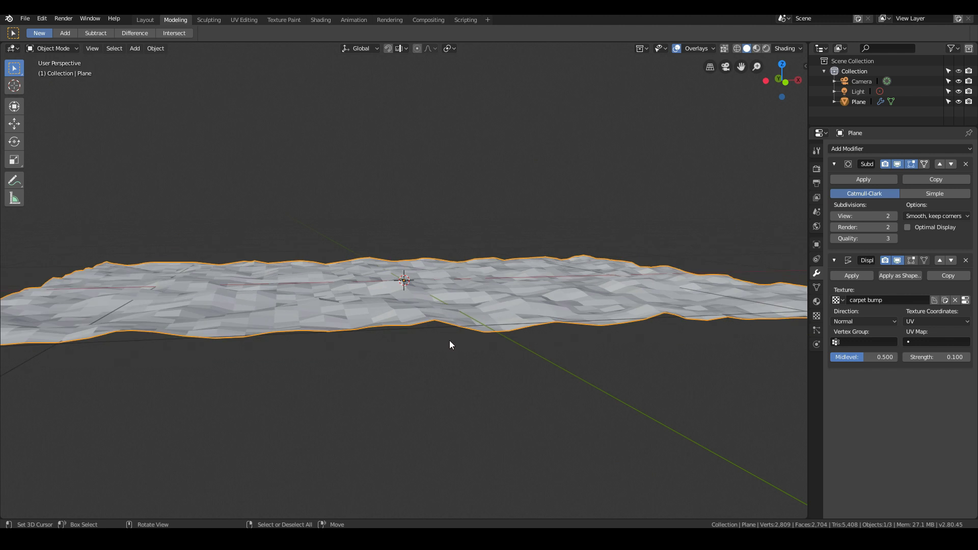
key("ctrl+shift+z")
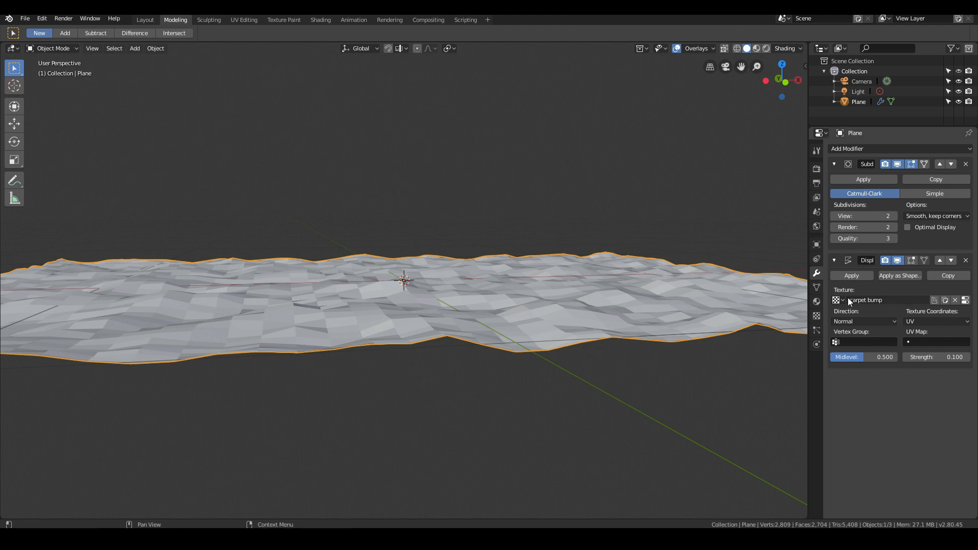
Add a Solidify modifier to the plane and inspect its edge up close.
left_click(843, 150)
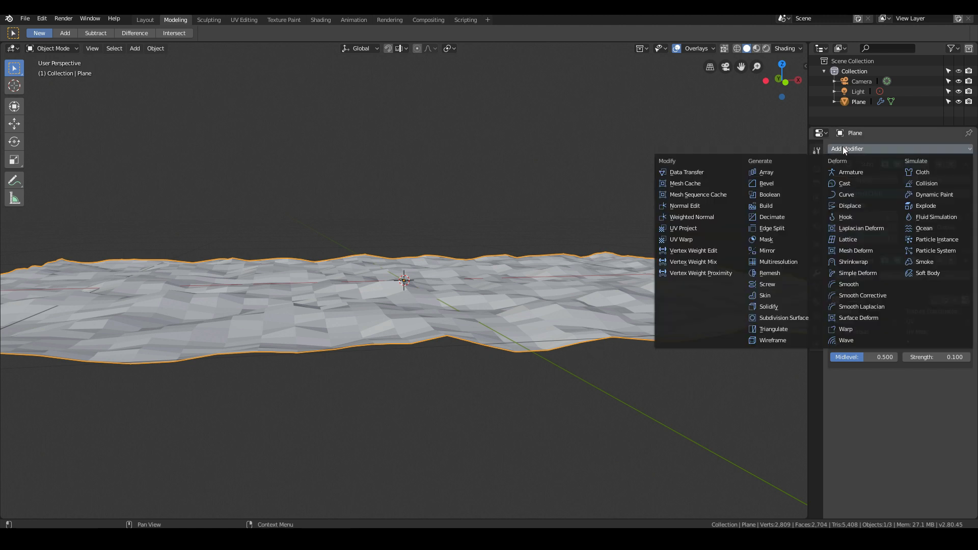
left_click(768, 306)
scroll(394, 382, "up", 5)
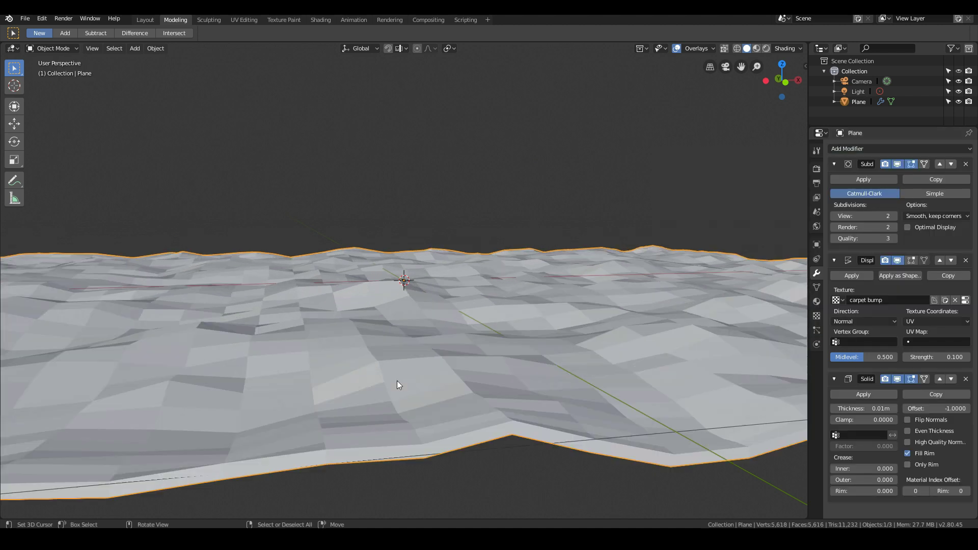
scroll(543, 433, "down", 3)
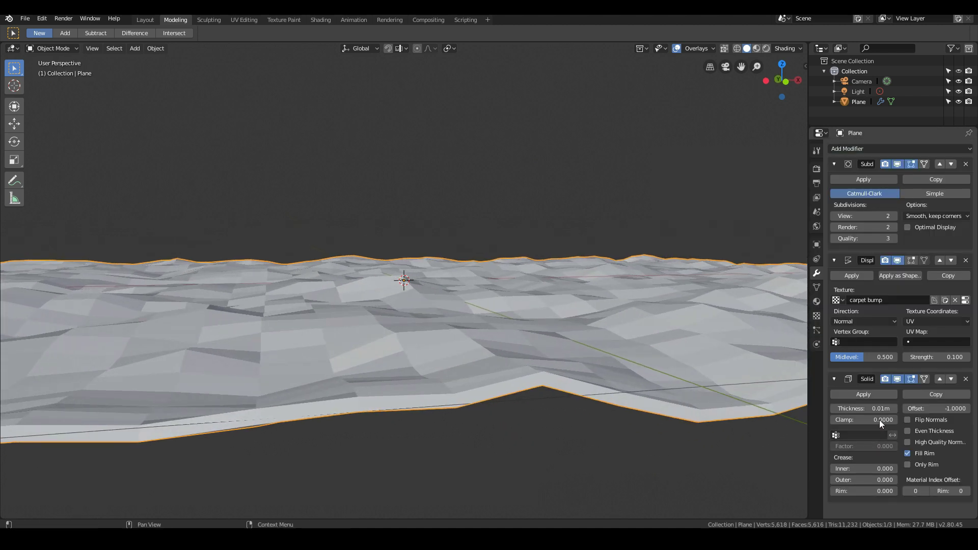
Set the Solidify modifier's thickness to 0.02 m.
left_click_drag(882, 408, 860, 408)
left_click(881, 408)
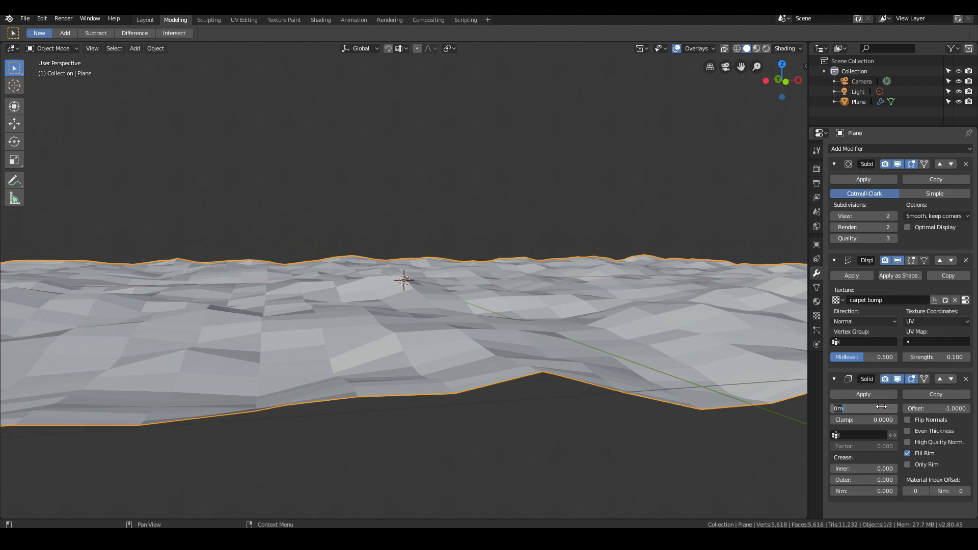
type("0.2")
key("Return")
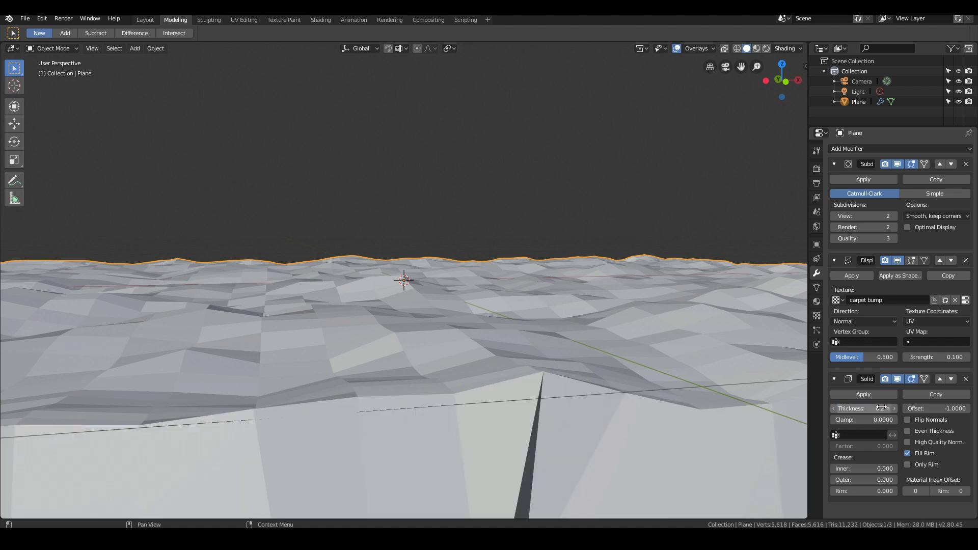
left_click(881, 408)
type("0.02")
key("Return")
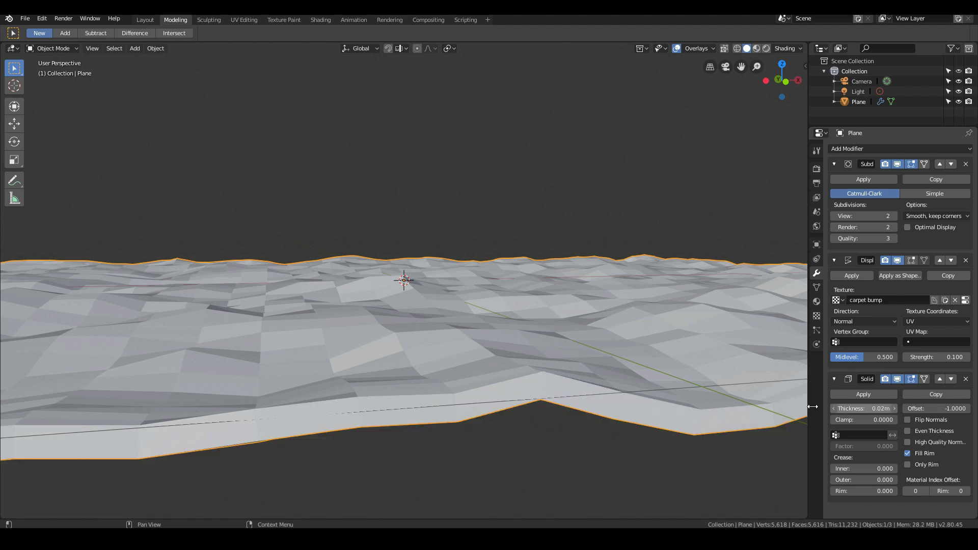
Add a second Subdivision Surface modifier after Solidify to smooth the carpet.
scroll(371, 307, "down", 6)
middle_click_drag(382, 316, 510, 400)
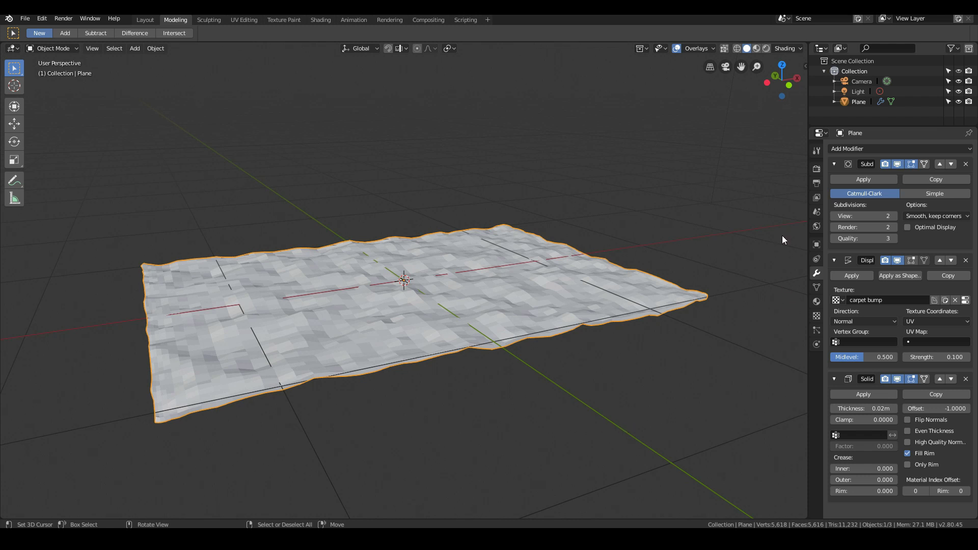
left_click(852, 149)
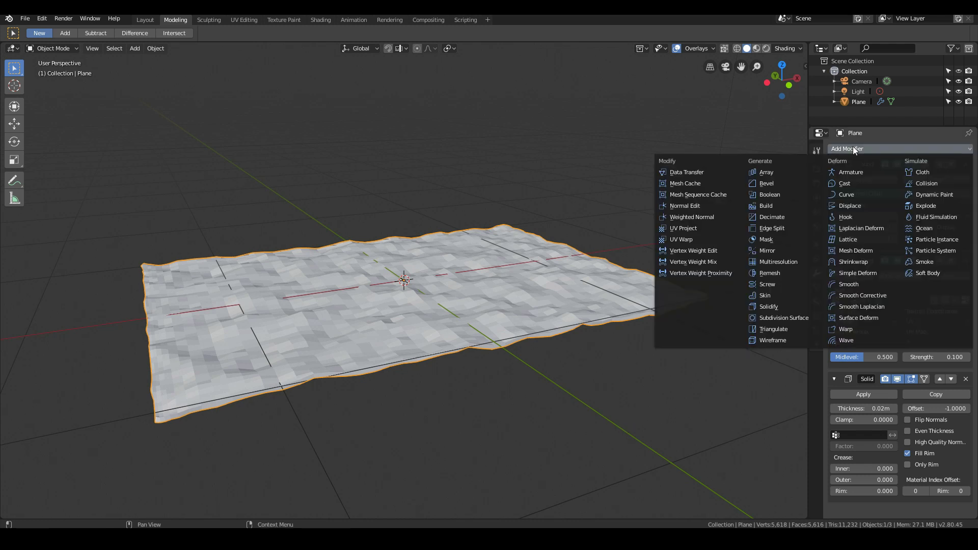
left_click(779, 318)
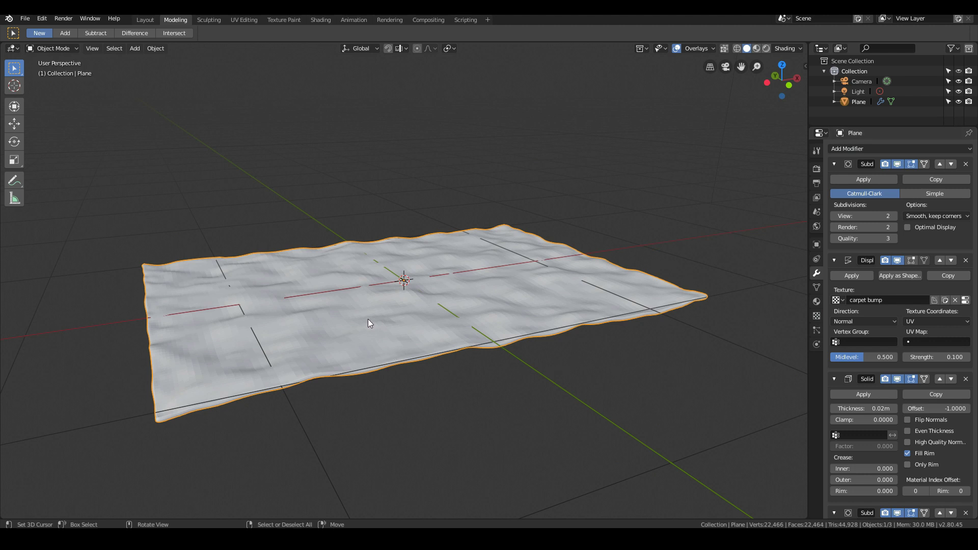
middle_click_drag(368, 318, 296, 296)
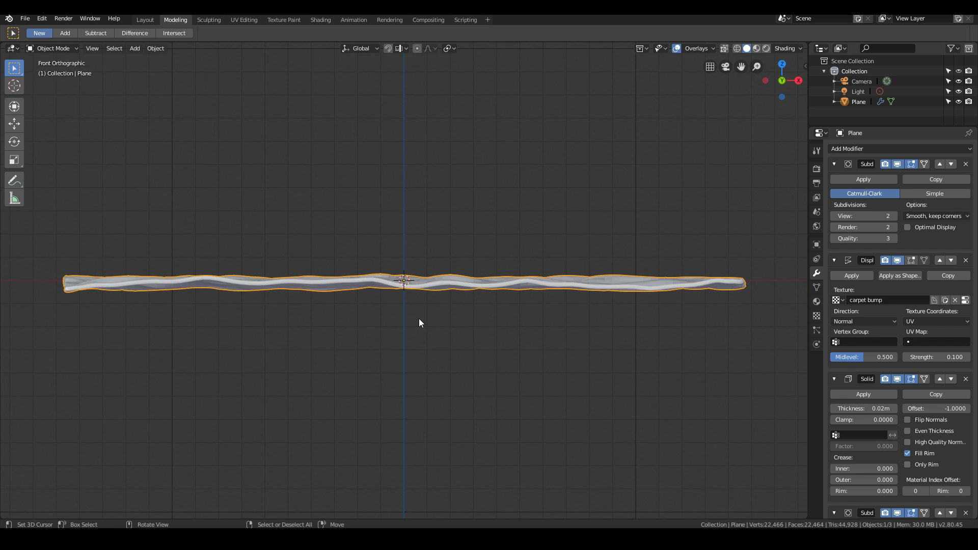
In front orthographic view, reduce the Displace modifier's strength to 0.05.
middle_click_drag(415, 314, 411, 327)
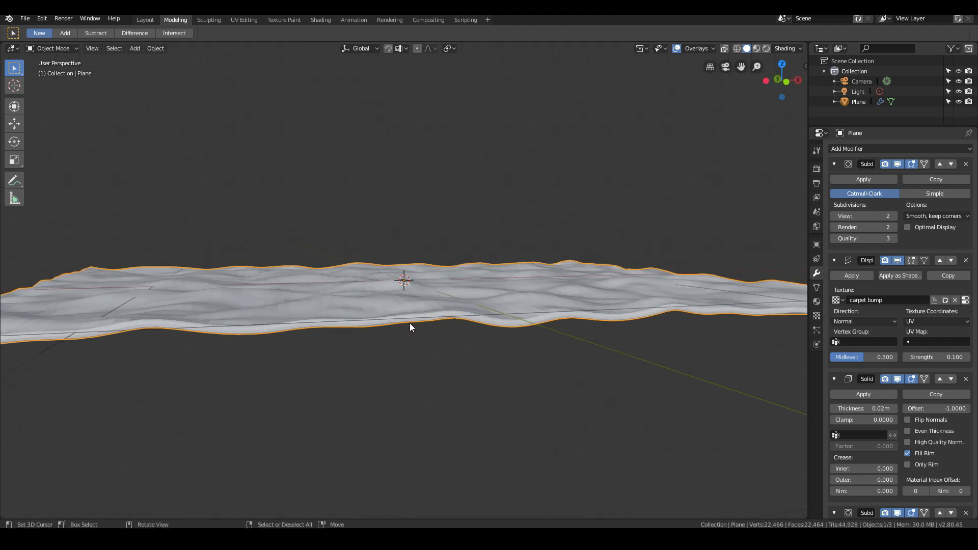
key("KP_1")
left_click(941, 358)
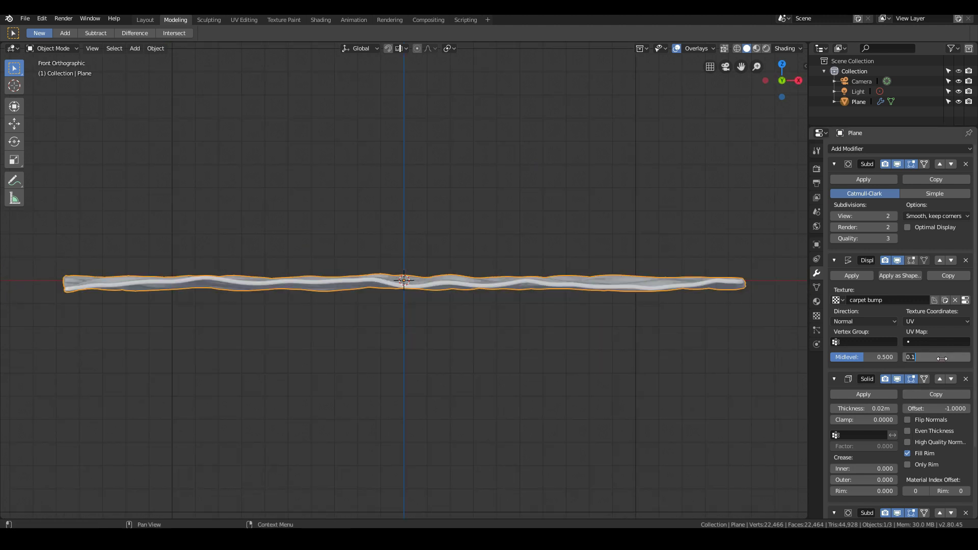
type("0.05")
key("Return")
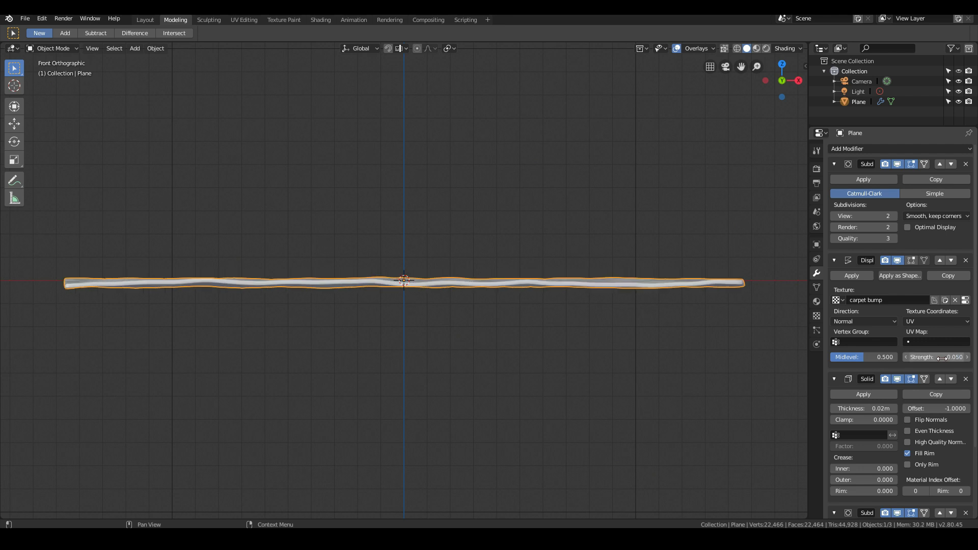
Apply the first Subdivision Surface modifier, at the start of the plane's modifier stack.
middle_click_drag(387, 293, 371, 328)
scroll(371, 327, "down", 3)
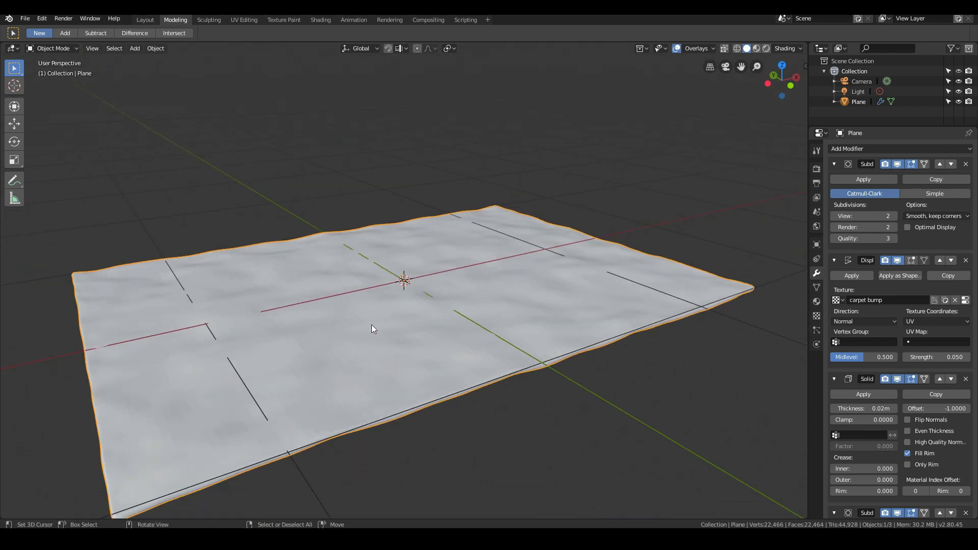
middle_click_drag(471, 345, 456, 340)
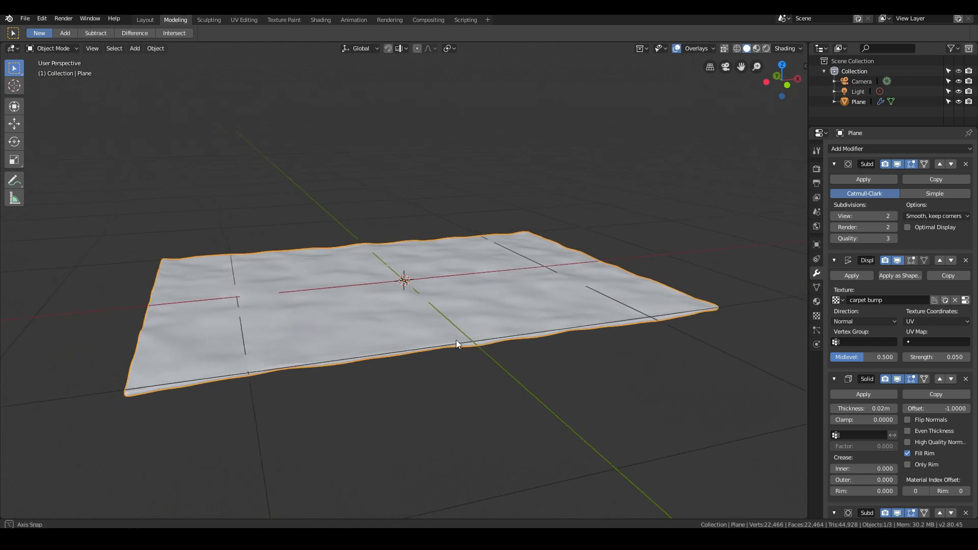
left_click(868, 177)
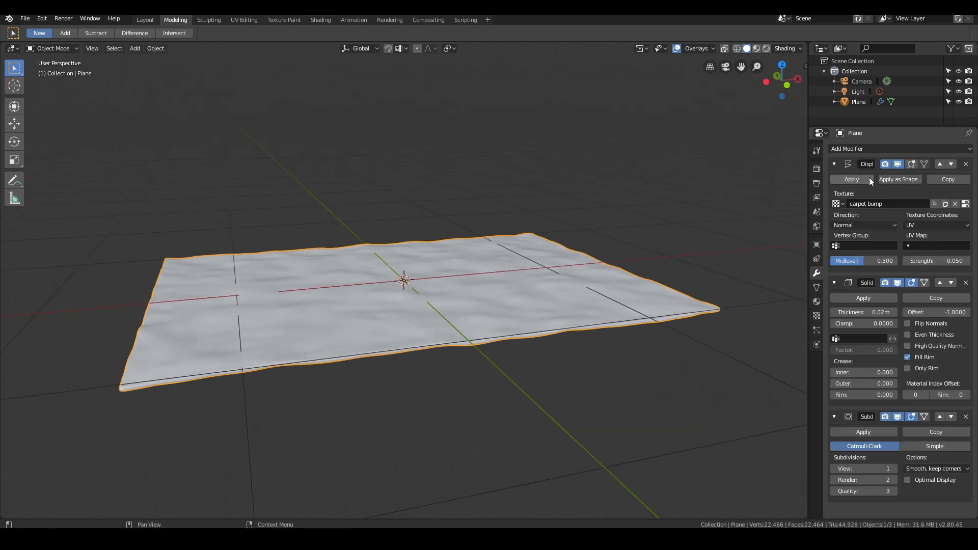
Apply the plane's Displace and Solidify modifiers, keeping only the remaining Subdivision Surface modifier in the stack.
left_click(863, 178)
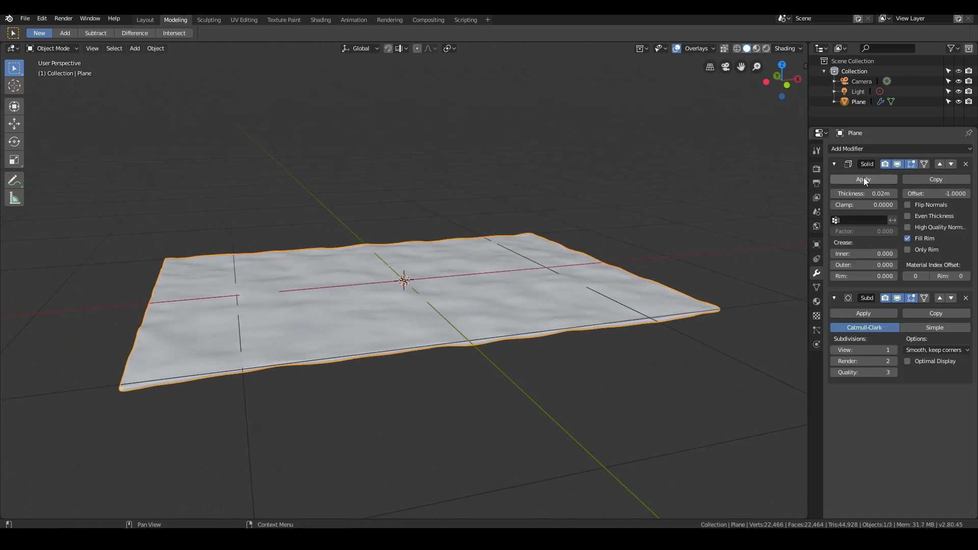
left_click(863, 178)
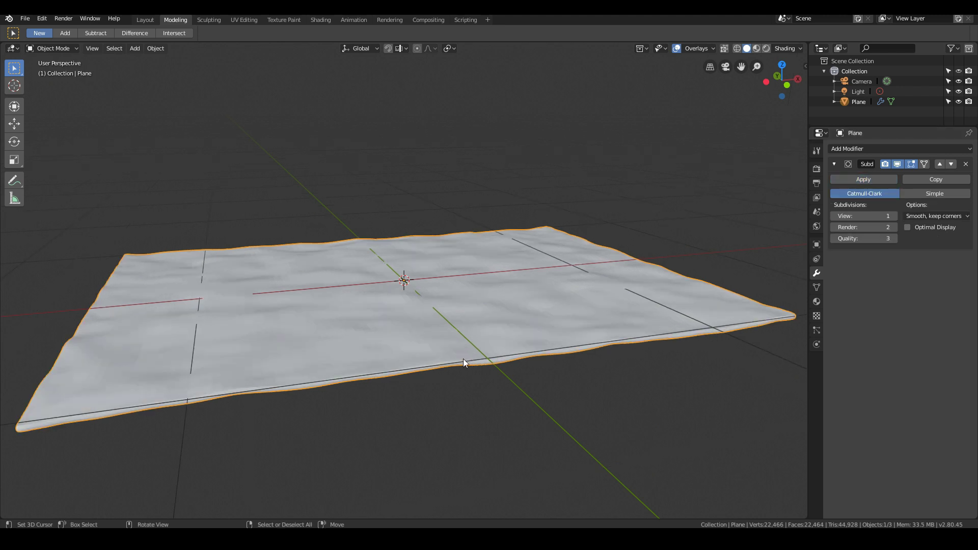
Enter Edit Mode on the carpet and examine its thickness in front orthographic view.
middle_click_drag(537, 314, 348, 383)
key("Tab")
key("Tab")
key("Tab")
key("Tab")
key("KP_1")
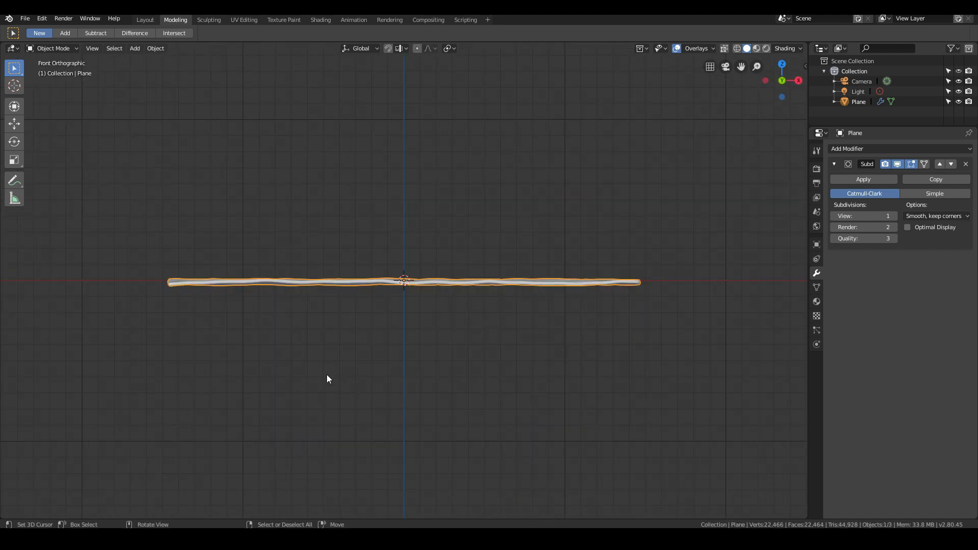
scroll(326, 375, "up", 3)
key("Tab")
middle_click_drag(283, 297, 284, 301)
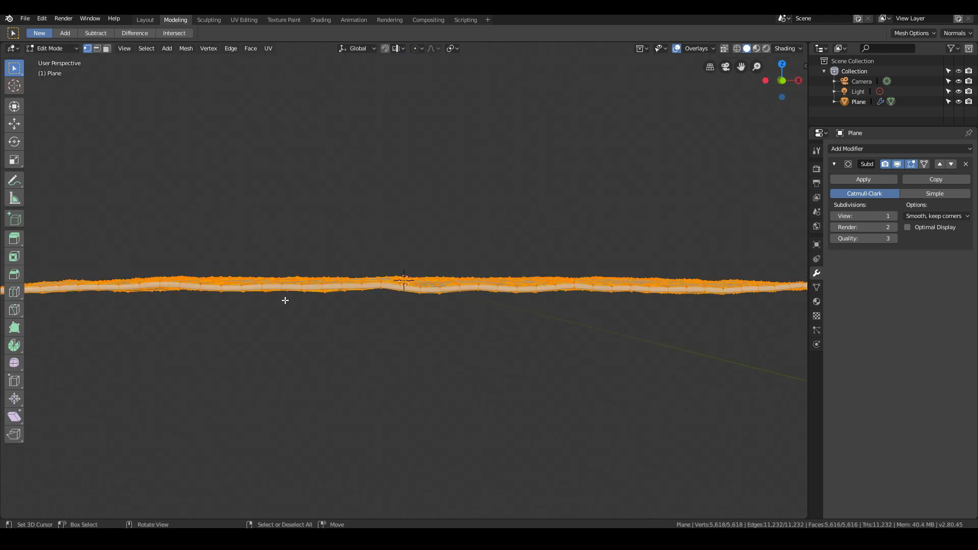
key("KP_1")
scroll(295, 300, "up", 3)
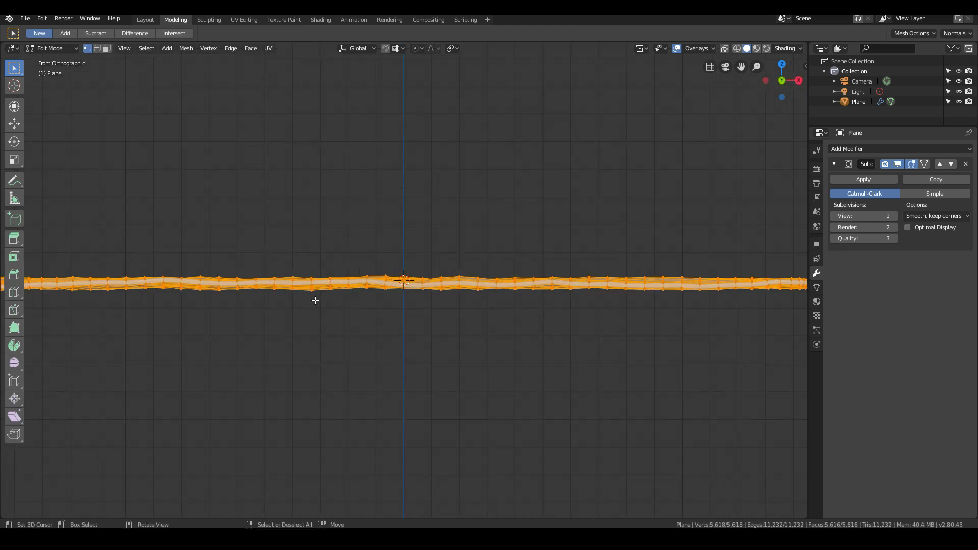
scroll(231, 263, "down", 1)
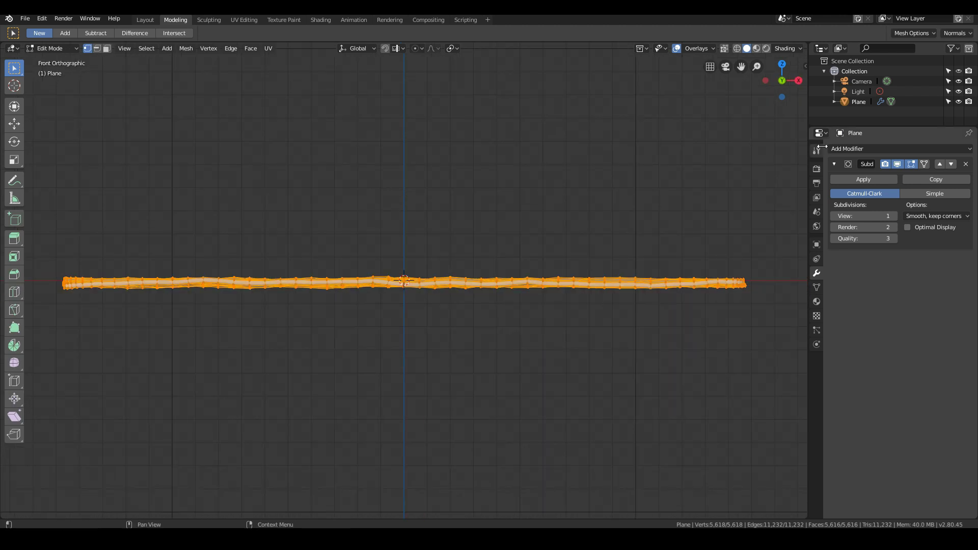
Try to box-select the carpet's upper-surface vertices in front view with X-ray on.
key("alt+a")
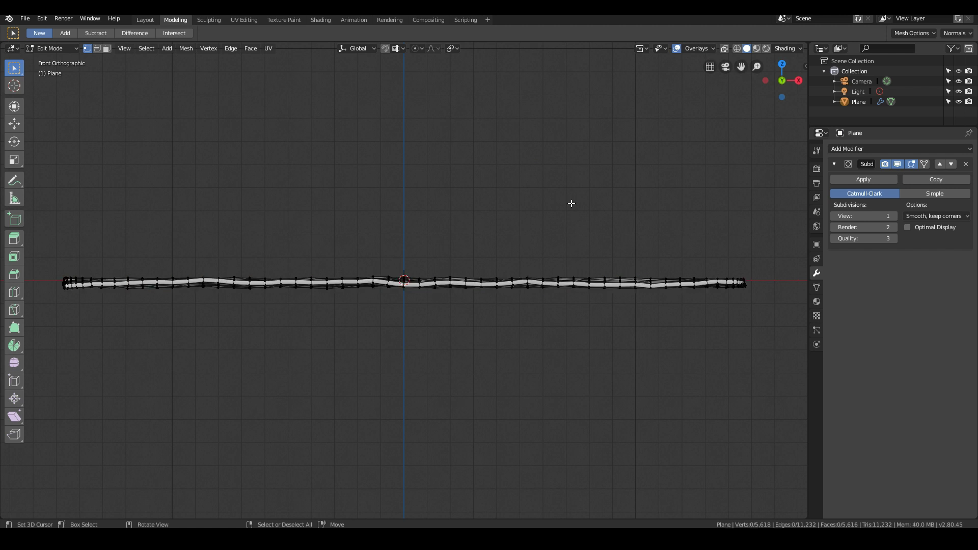
left_click(725, 47)
key("b")
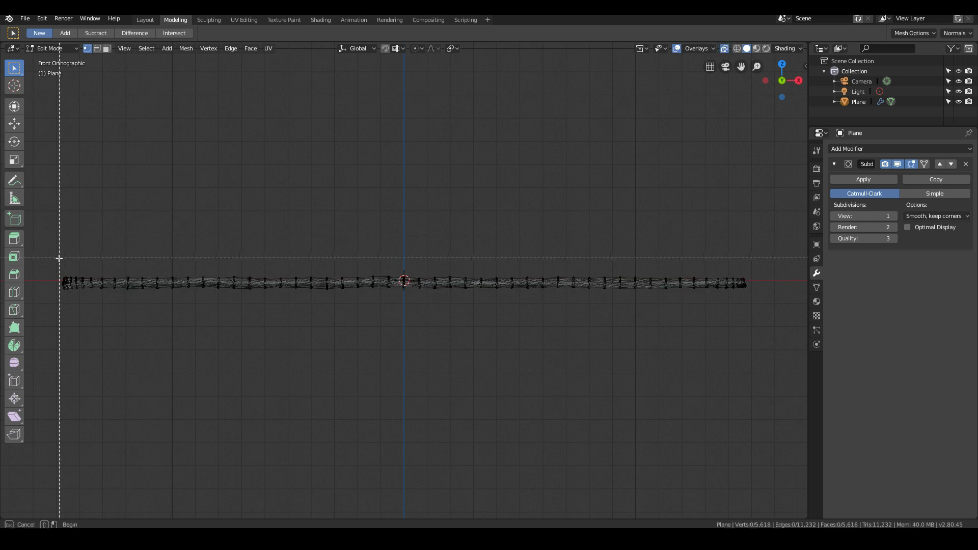
left_click_drag(53, 259, 757, 279)
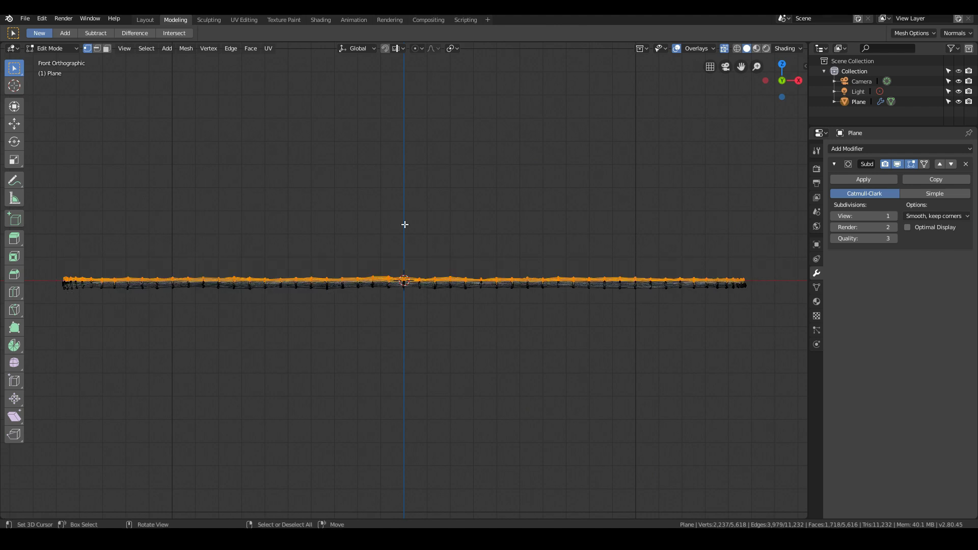
middle_click_drag(404, 220, 432, 254)
key("KP_1")
left_click(727, 48)
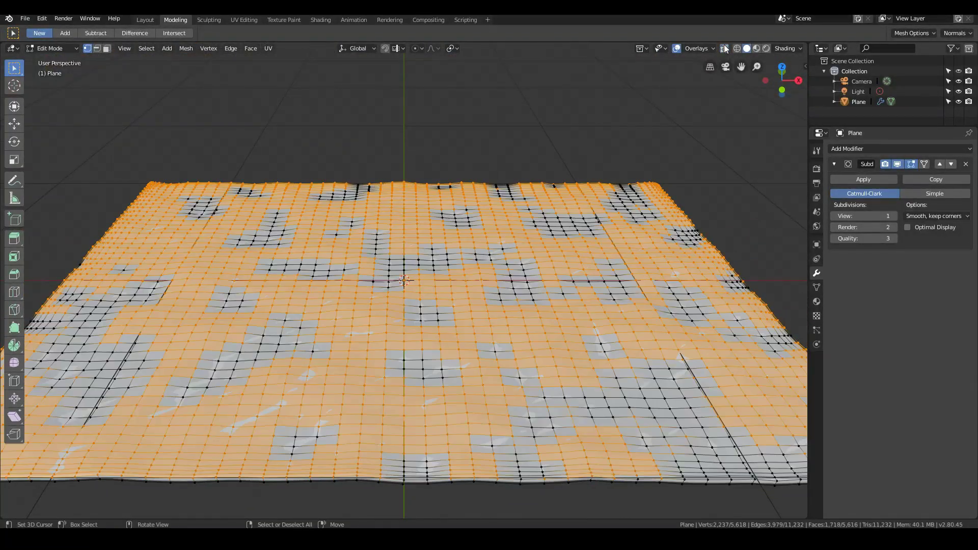
middle_click_drag(402, 306, 412, 320)
key("alt+a")
In top orthographic view, select the four faces around the carpet's centre in face select mode.
key("KP_7")
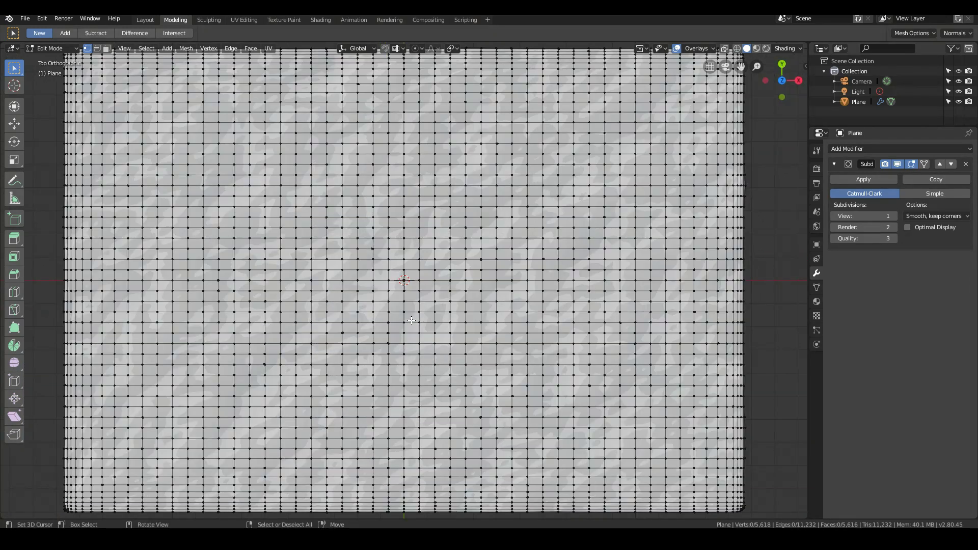
left_click(106, 48)
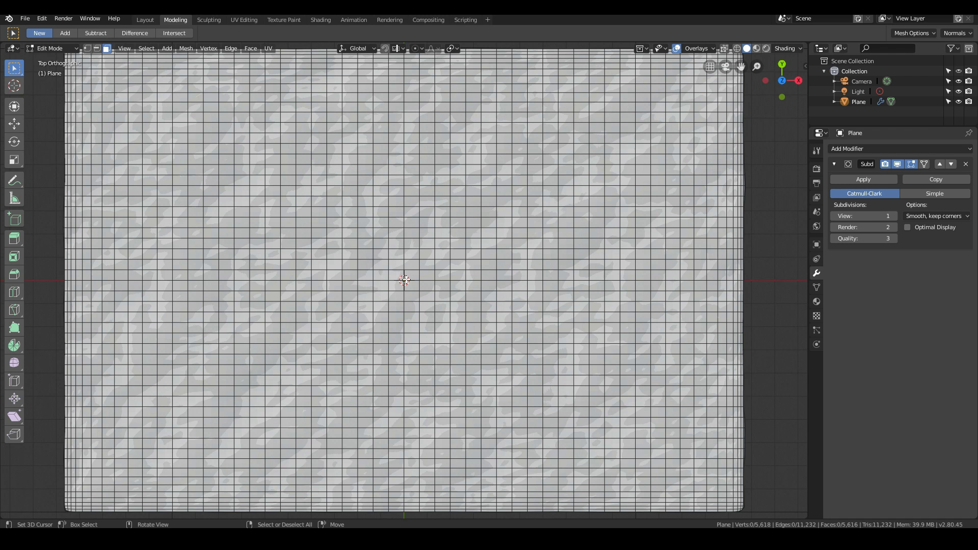
right_click(398, 277)
right_click(410, 276, "shift")
right_click(410, 285, "shift")
right_click(398, 285, "shift")
Grow the face selection repeatedly from the centre until it covers the carpet's entire top surface.
scroll(409, 285, "down", 1)
scroll(409, 285, "down", 1)
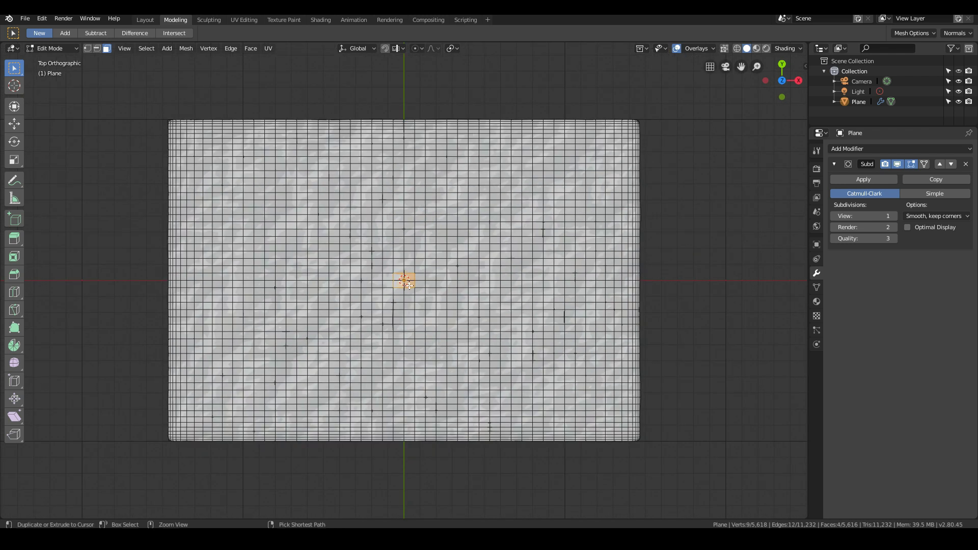
key("ctrl+KP_Add")
key("ctrl+KP_Add")
key("ctrl+KP_Add")
key("ctrl+KP_Add")
key("ctrl+KP_Add")
key("ctrl+KP_Add")
key("ctrl+KP_Add")
key("ctrl+KP_Add")
key("ctrl+KP_Add")
key("ctrl+KP_Add")
key("ctrl+KP_Add")
key("ctrl+KP_Add")
key("ctrl+KP_Add")
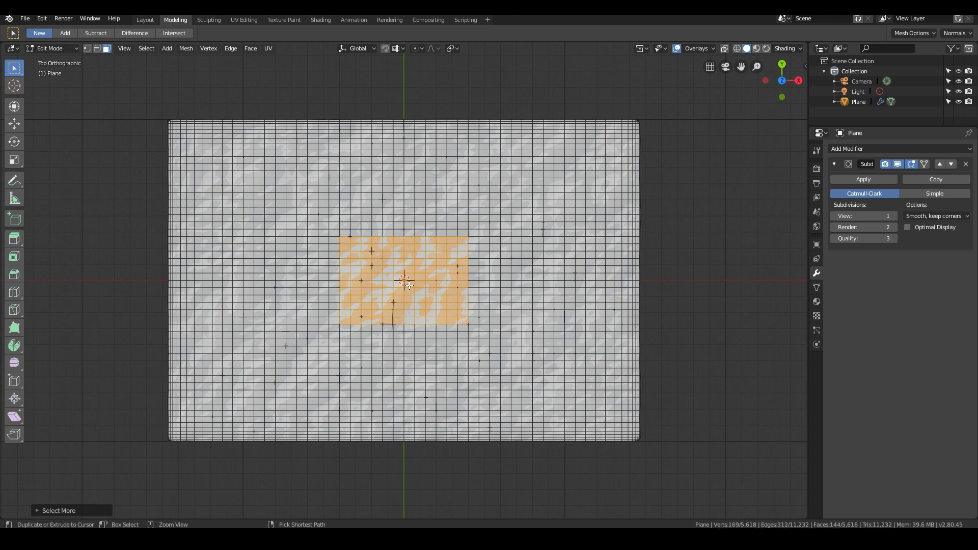
key("ctrl+KP_Add")
key("ctrl+KP_Add")
key("ctrl+KP_Add")
key("ctrl+KP_Add")
key("ctrl+KP_Add")
key("ctrl+KP_Add")
key("ctrl+KP_Add")
key("ctrl+KP_Add")
key("ctrl+KP_Add")
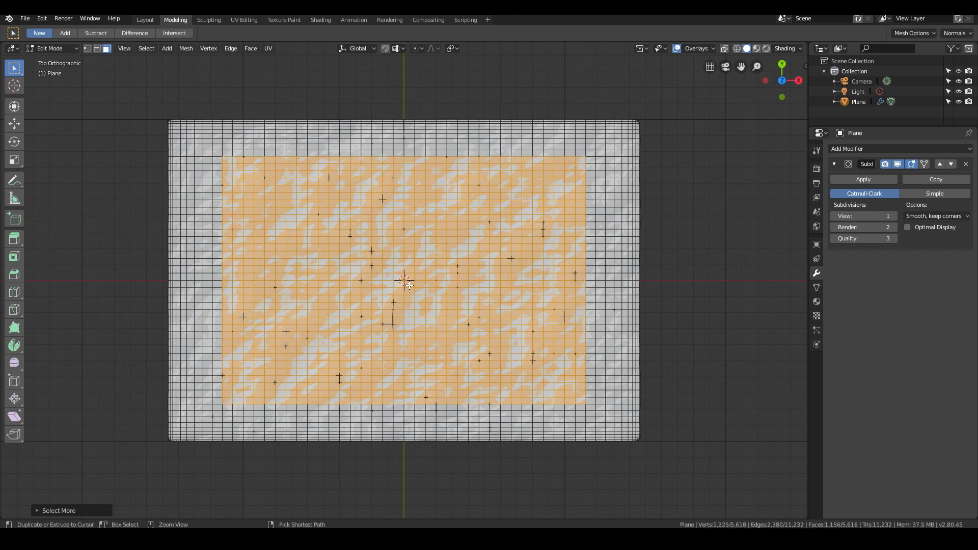
key("ctrl+KP_Add")
key("ctrl+KP_Add")
key("ctrl+KP_Add")
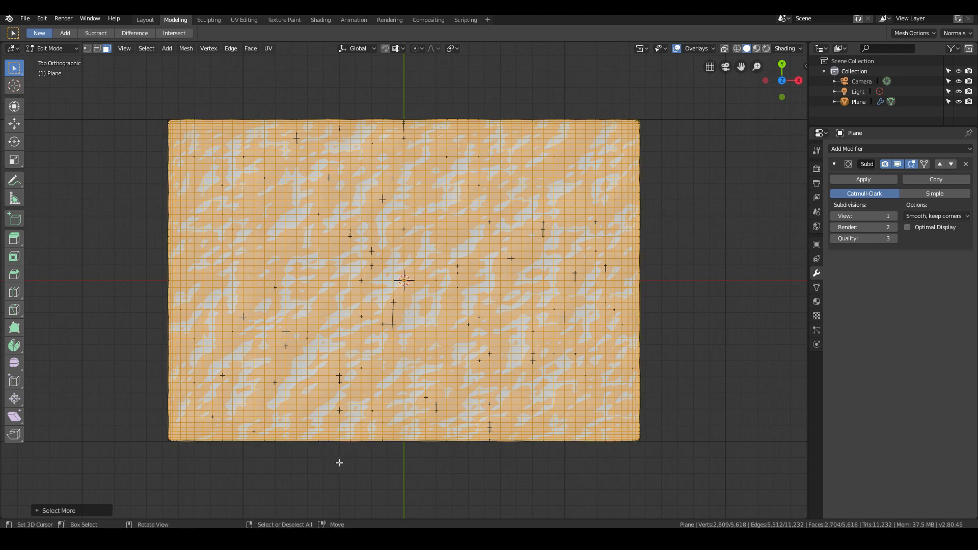
Examine the selection from several angles and in front view to check that only the carpet's upper surface is selected.
middle_click_drag(338, 463, 391, 361)
scroll(391, 361, "up", 2)
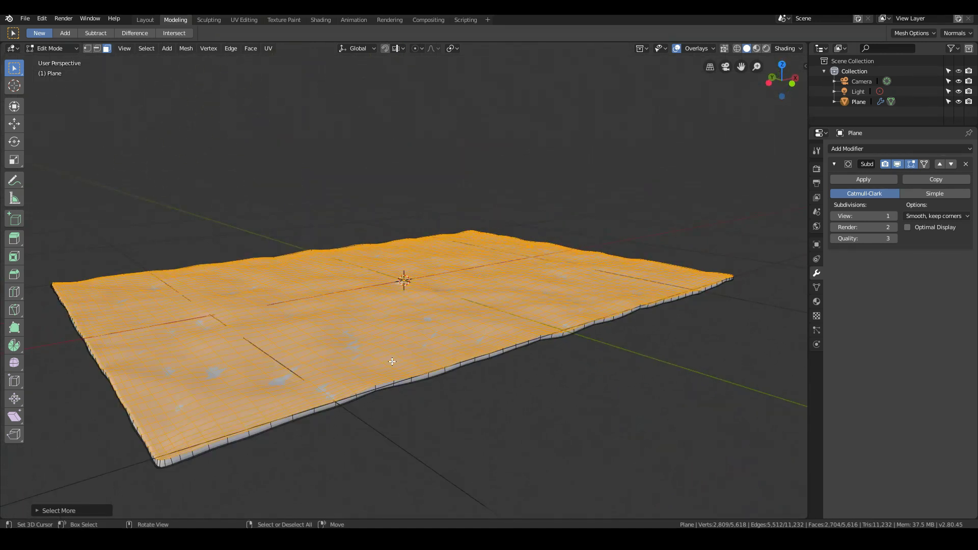
scroll(391, 361, "up", 1)
scroll(392, 361, "down", 2)
scroll(354, 378, "up", 3)
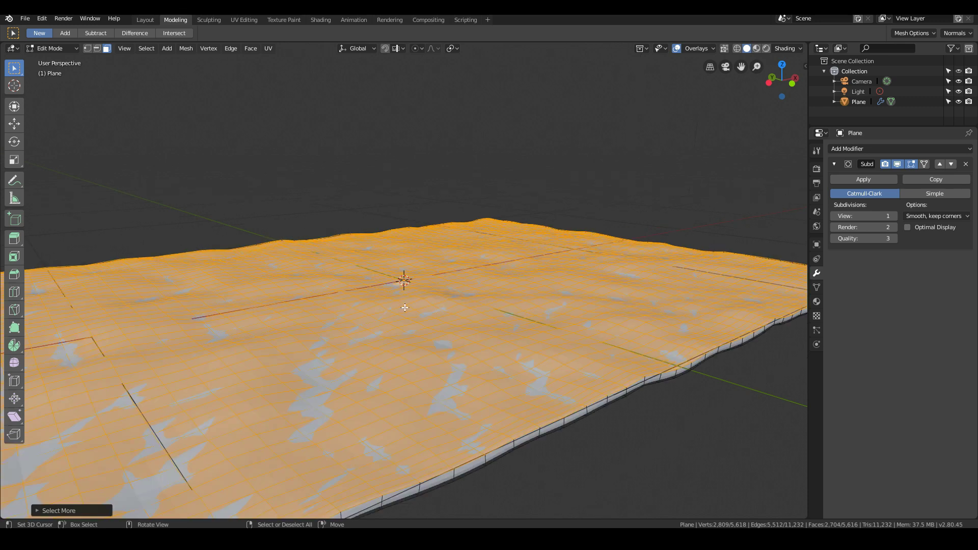
middle_click_drag(404, 307, 406, 283)
scroll(405, 281, "up", 2)
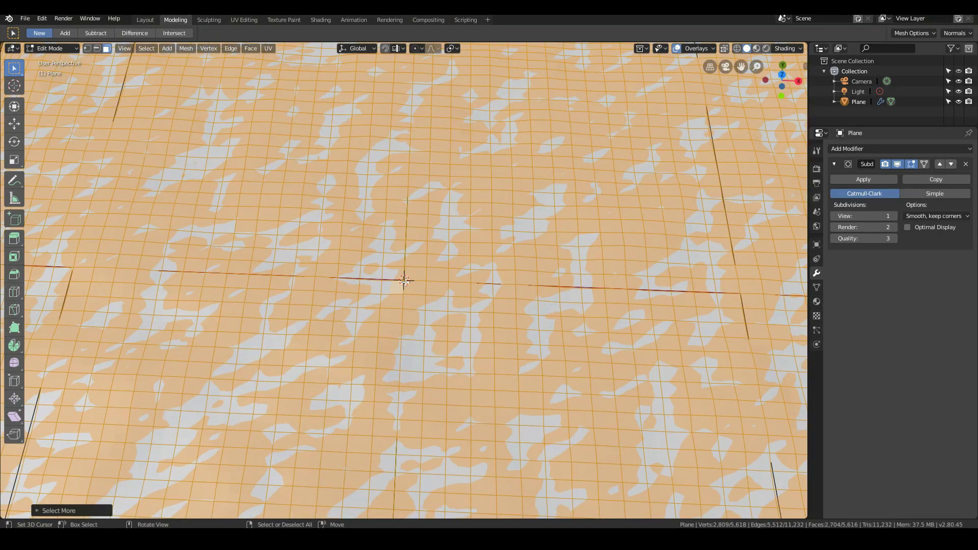
scroll(396, 272, "down", 5)
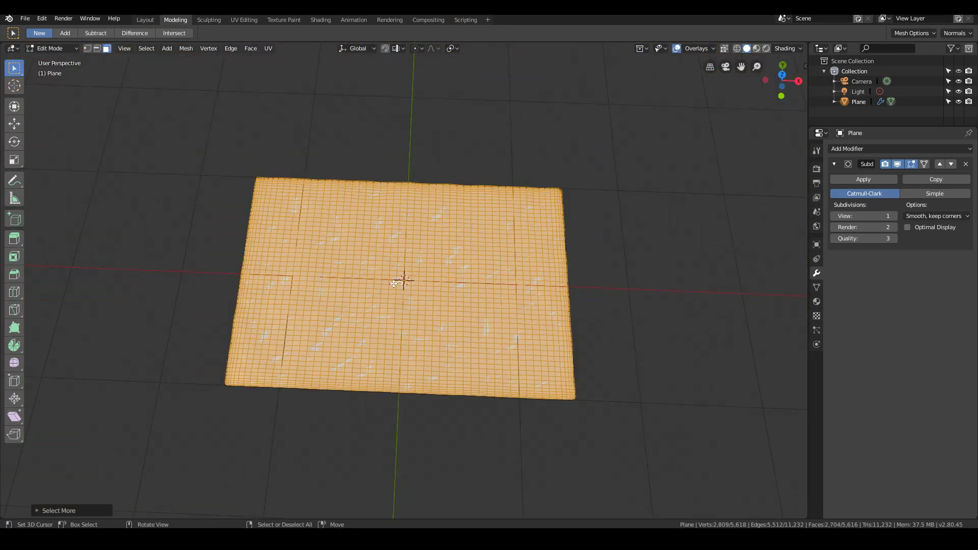
key("KP_1")
scroll(400, 284, "up", 5)
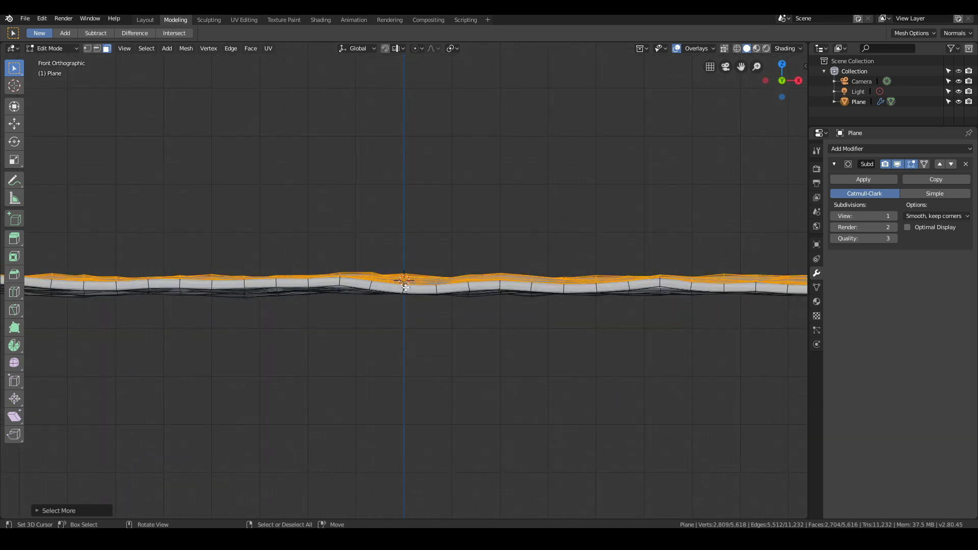
mouse_move(339, 342)
middle_mouse_down()
mouse_move(376, 240)
mouse_move(481, 343)
mouse_move(490, 284)
mouse_move(481, 245)
middle_mouse_up()
middle_click_drag(674, 259, 561, 272)
middle_click_drag(413, 291, 496, 383)
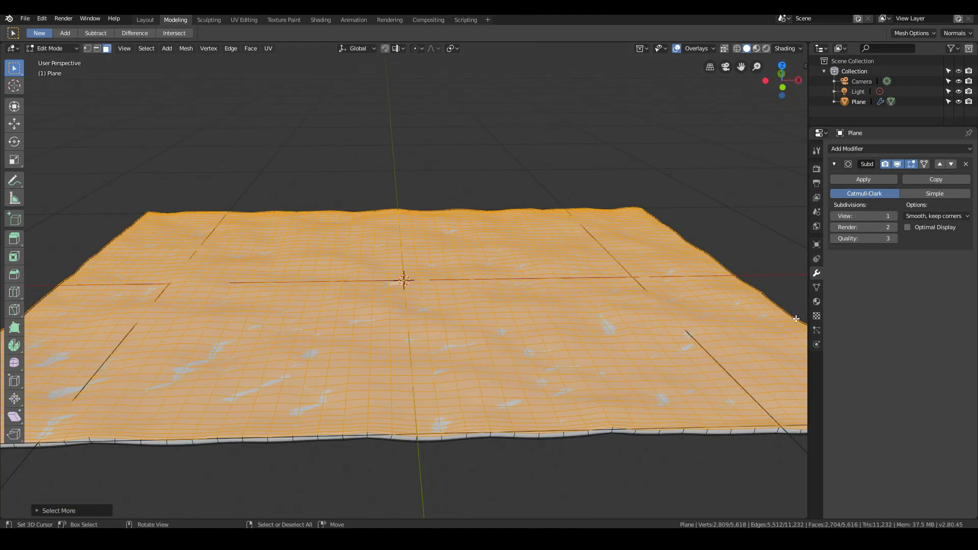
Create a vertex group named carpet_area, assign the selected top faces to it and return to Object Mode.
left_click(816, 288)
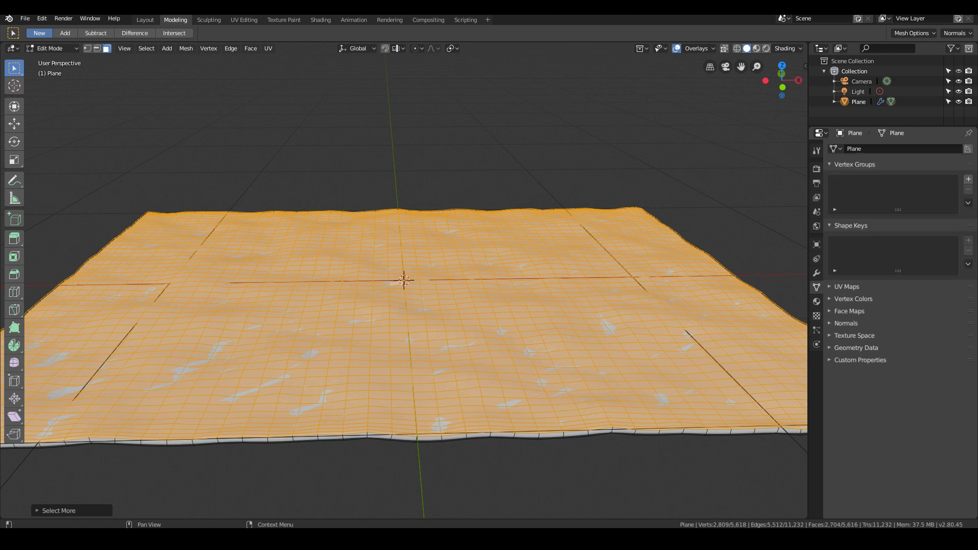
left_click(968, 180)
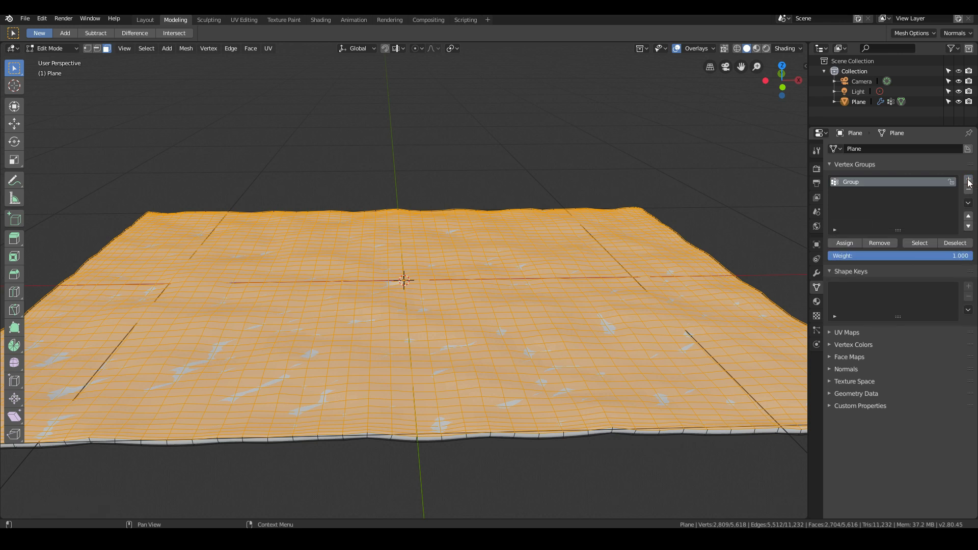
left_click(856, 180)
type("carpet ar")
key("Tab")
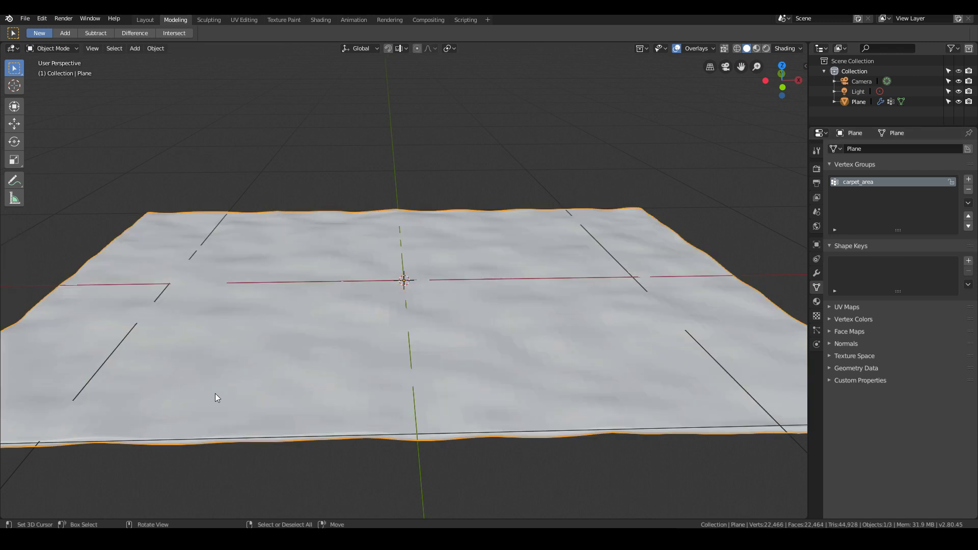
Check the carpet_area group's coverage in Weight Paint mode from several angles, ending back in Object Mode.
left_click(53, 48)
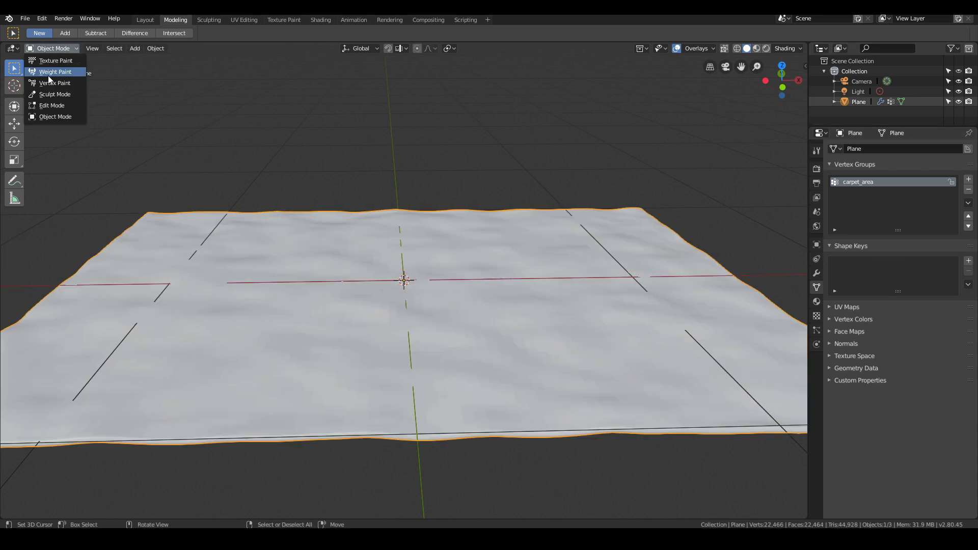
left_click(49, 77)
middle_click_drag(349, 316, 405, 290)
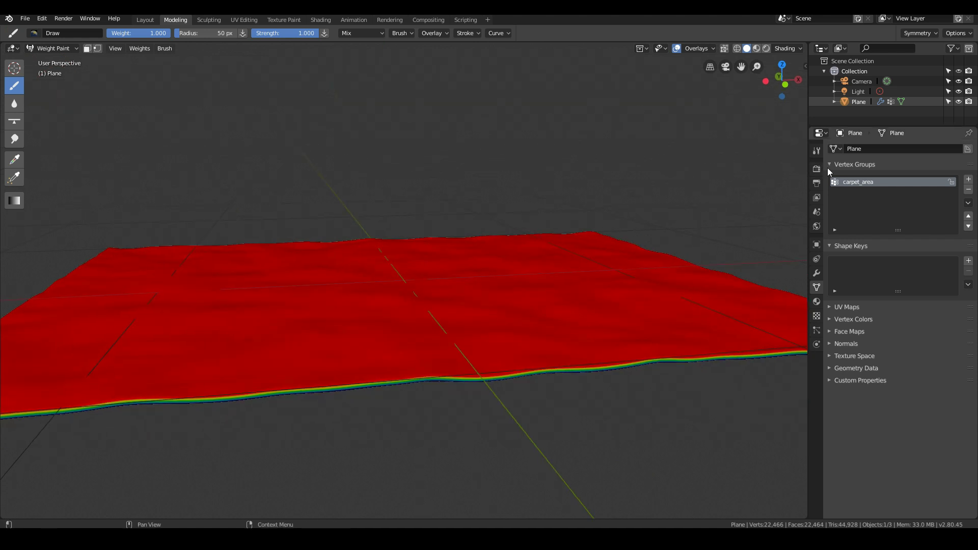
middle_click_drag(464, 298, 384, 277)
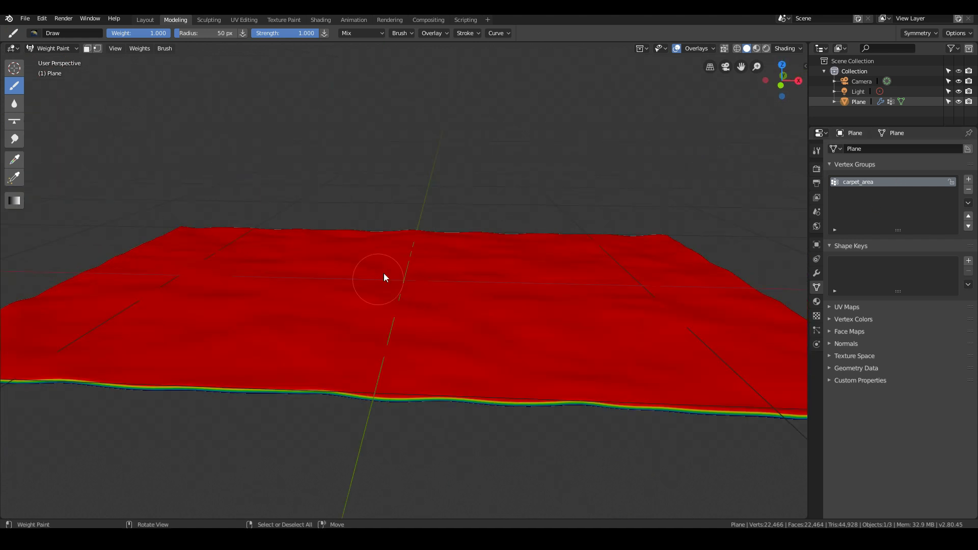
middle_click_drag(242, 356, 336, 295)
middle_click_drag(433, 258, 519, 280)
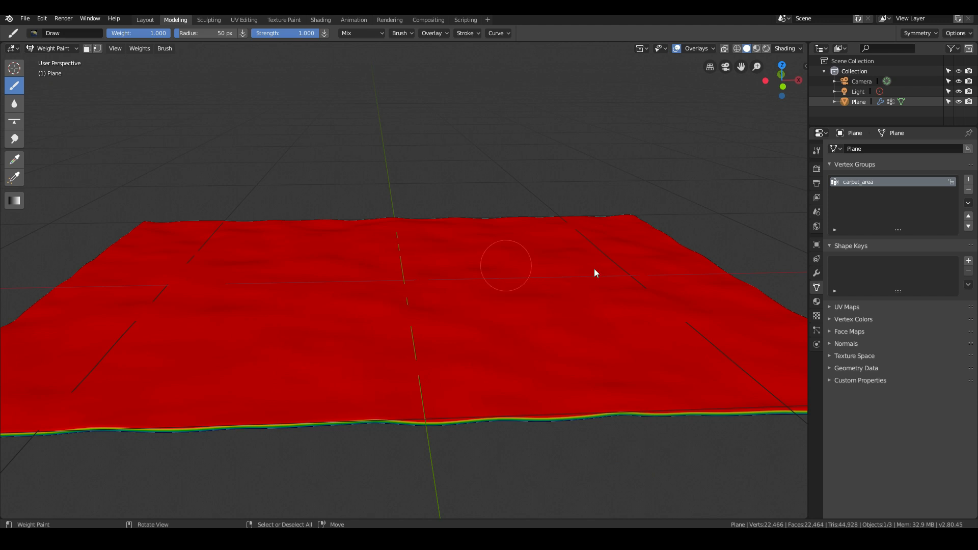
middle_click_drag(145, 199, 102, 128)
left_click(51, 48)
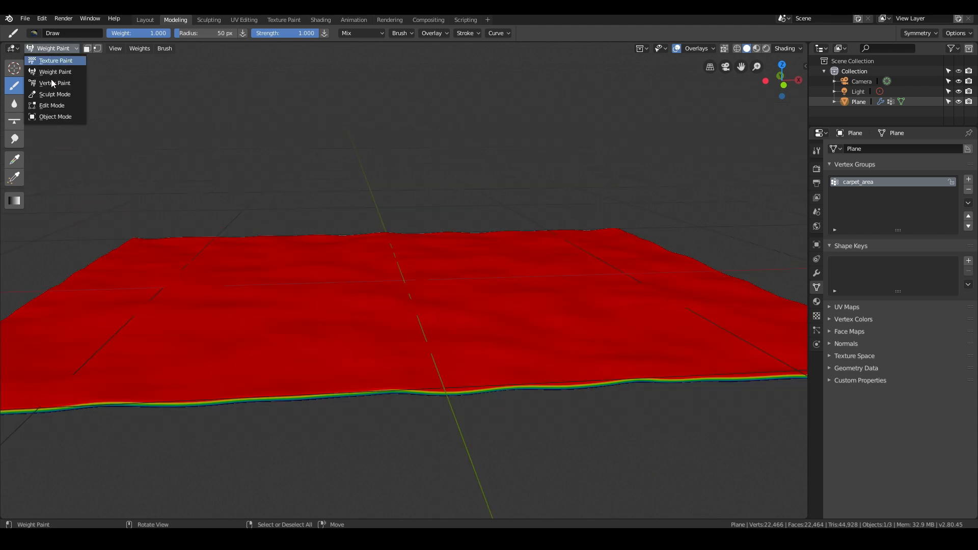
left_click(47, 116)
Apply smooth shading to the carpet.
middle_click_drag(293, 289, 491, 346)
scroll(489, 347, "up", 6)
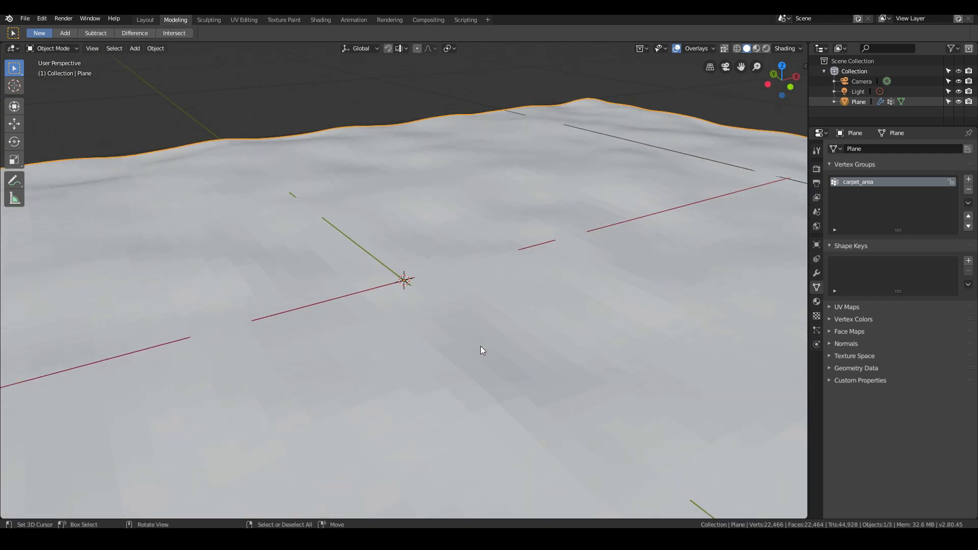
scroll(444, 368, "down", 4)
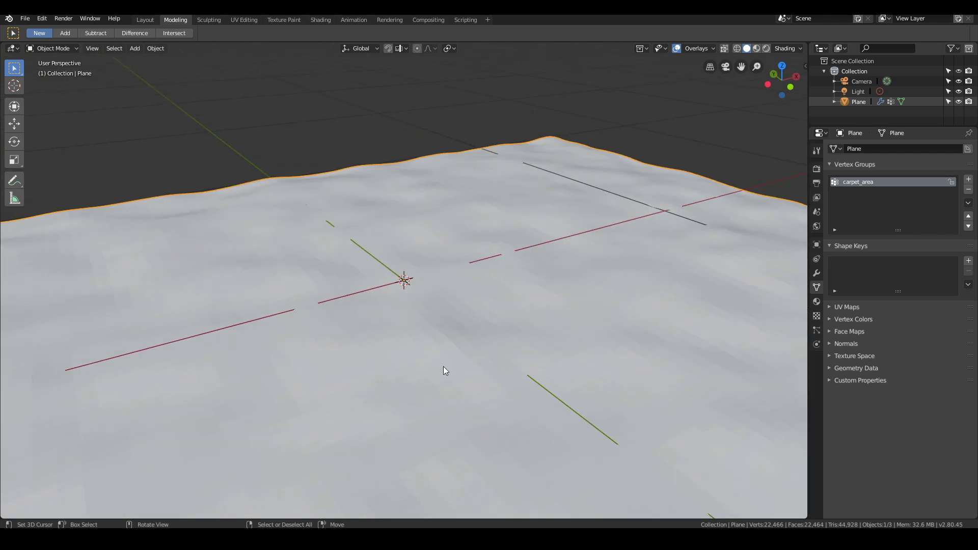
left_click(162, 51)
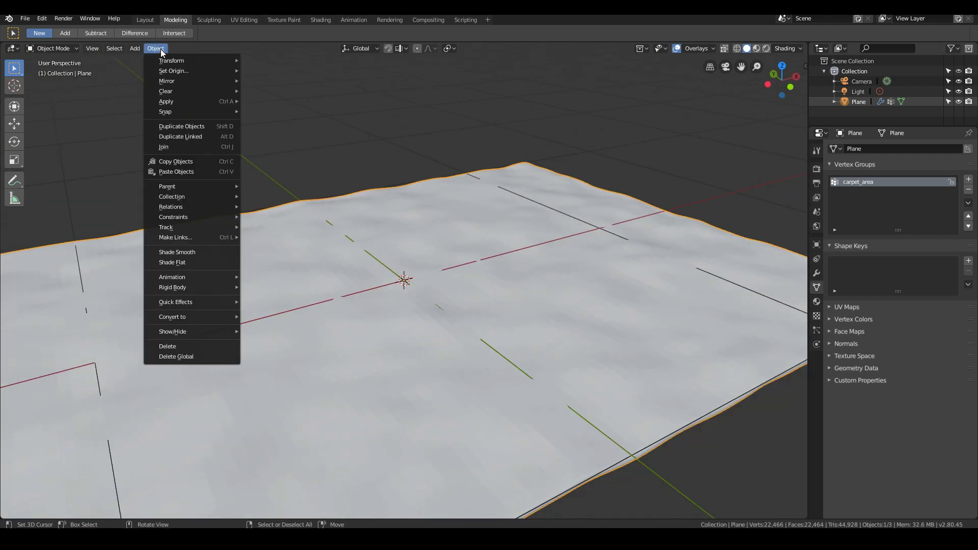
left_click(176, 252)
scroll(407, 351, "down", 4)
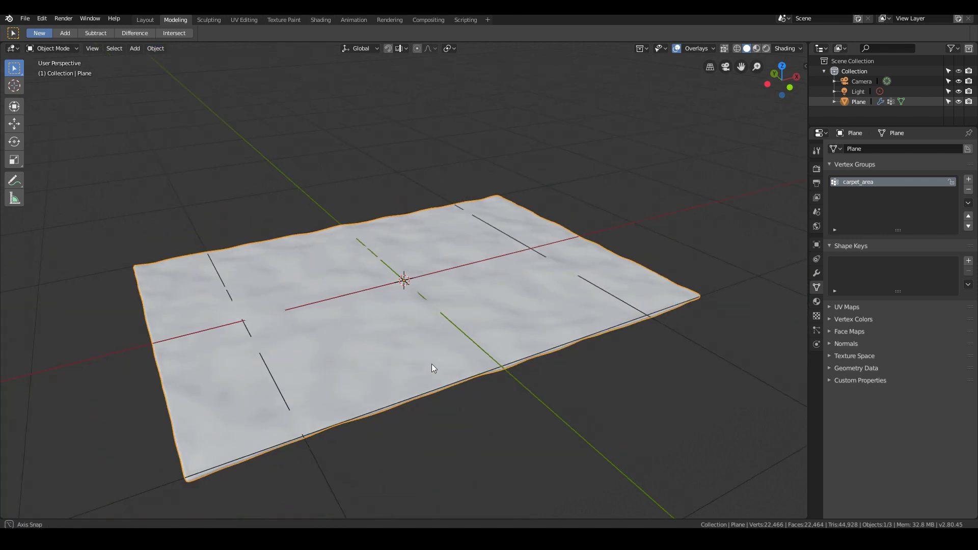
middle_click_drag(432, 363, 358, 352)
scroll(357, 352, "up", 2)
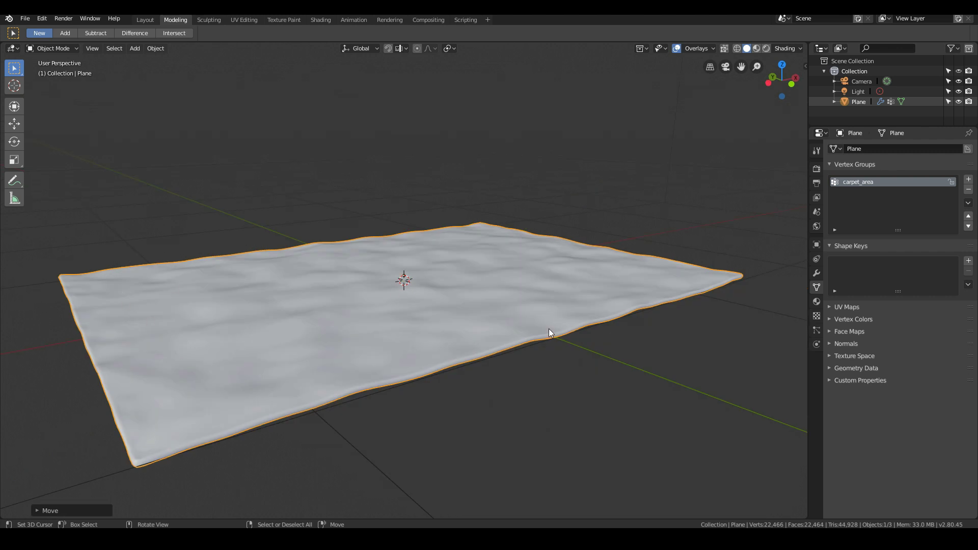
Add a particle system to the carpet plane and set its type to Hair.
left_click(816, 331)
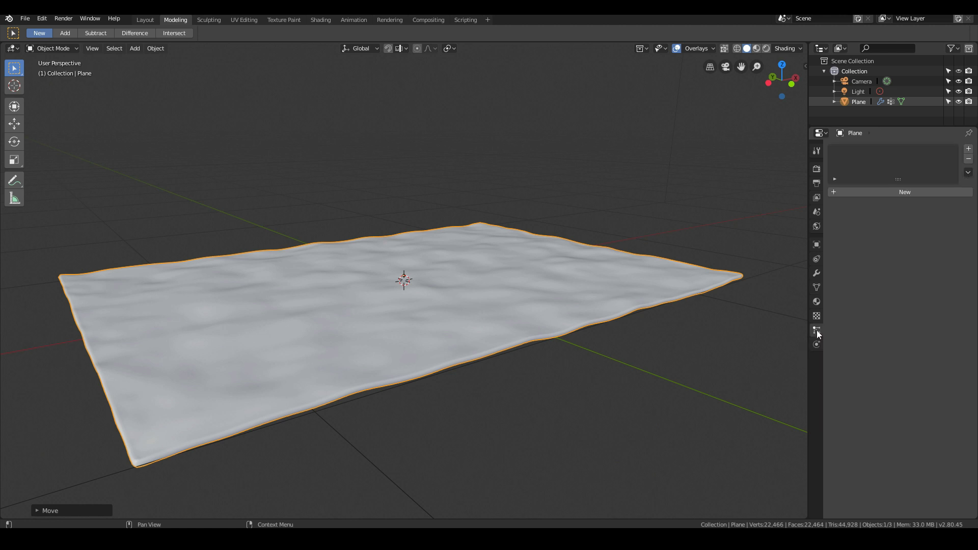
middle_click_drag(593, 372, 504, 379)
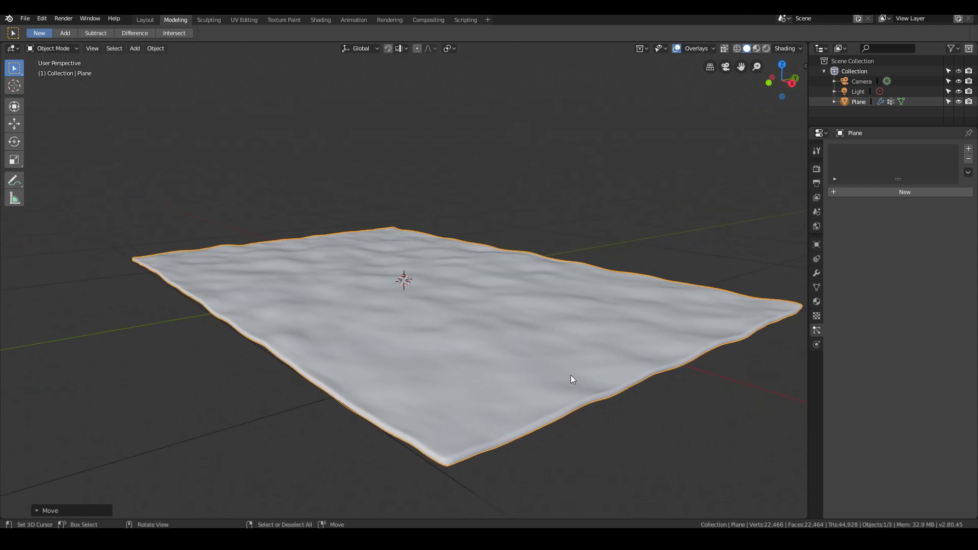
left_click(903, 193)
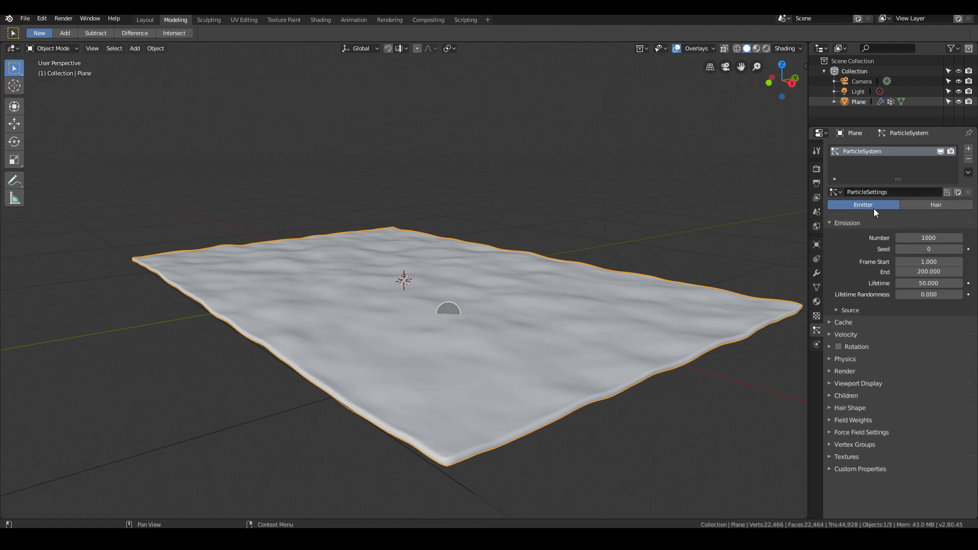
left_click(925, 204)
scroll(402, 308, "down", 6)
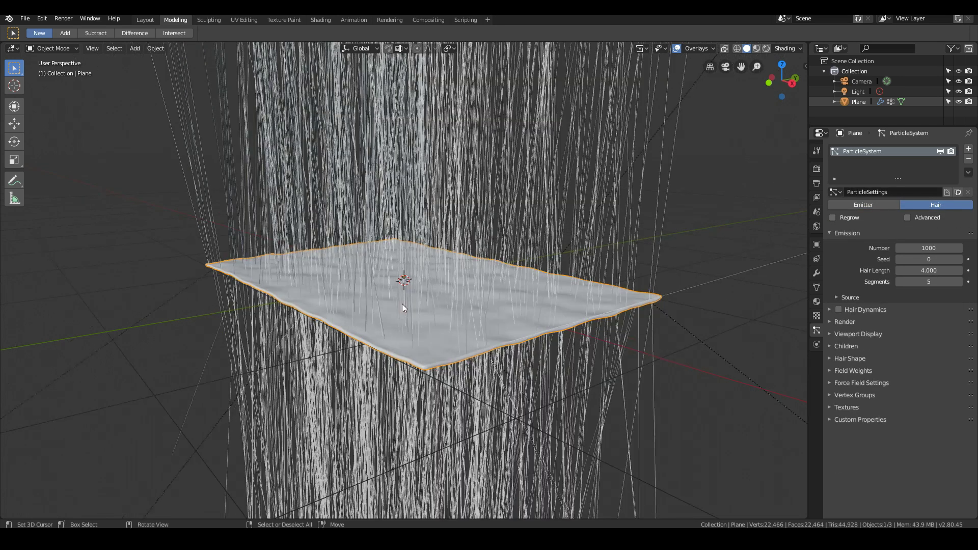
Rename the plane object as carpet.
scroll(402, 304, "down", 4)
scroll(402, 304, "up", 4)
scroll(402, 304, "down", 3)
middle_click_drag(374, 305, 408, 310)
scroll(413, 269, "up", 4)
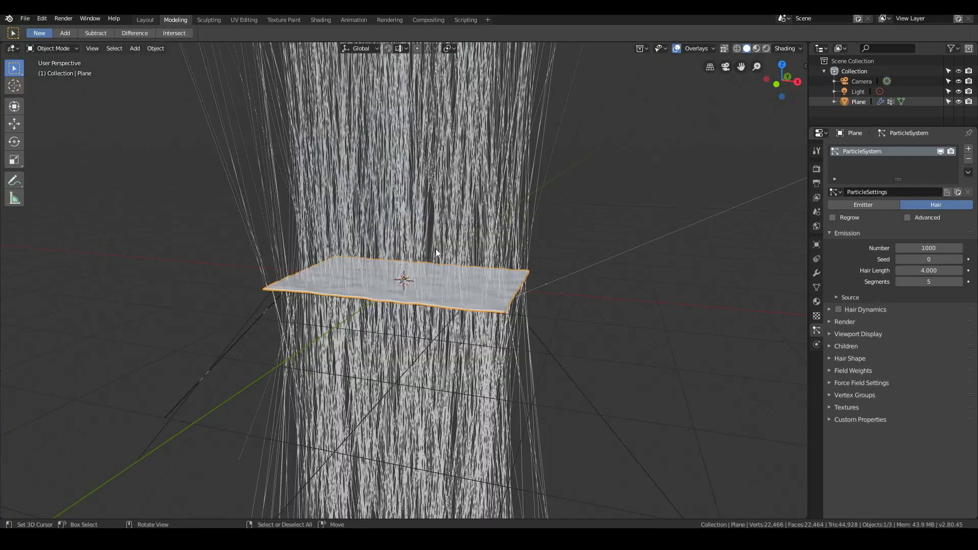
scroll(476, 402, "down", 3)
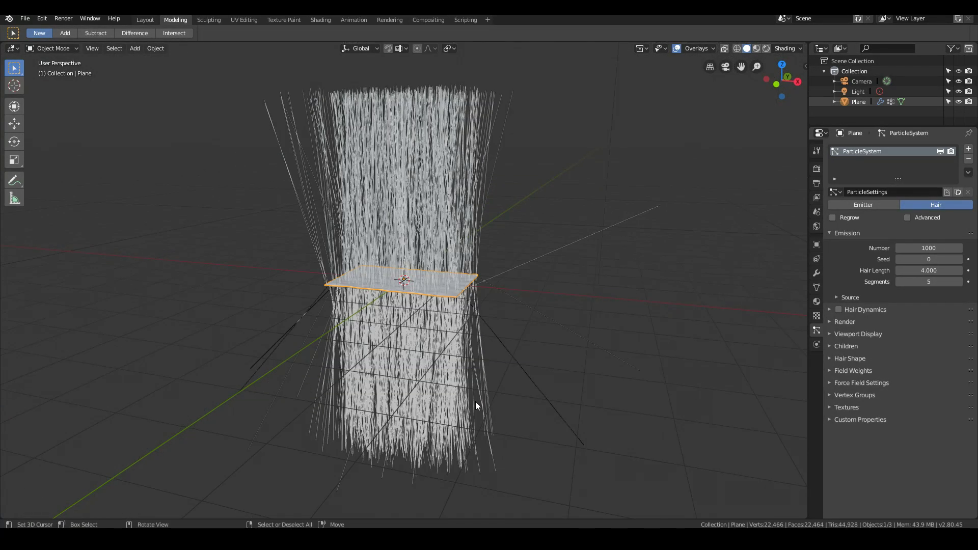
double_click(859, 102)
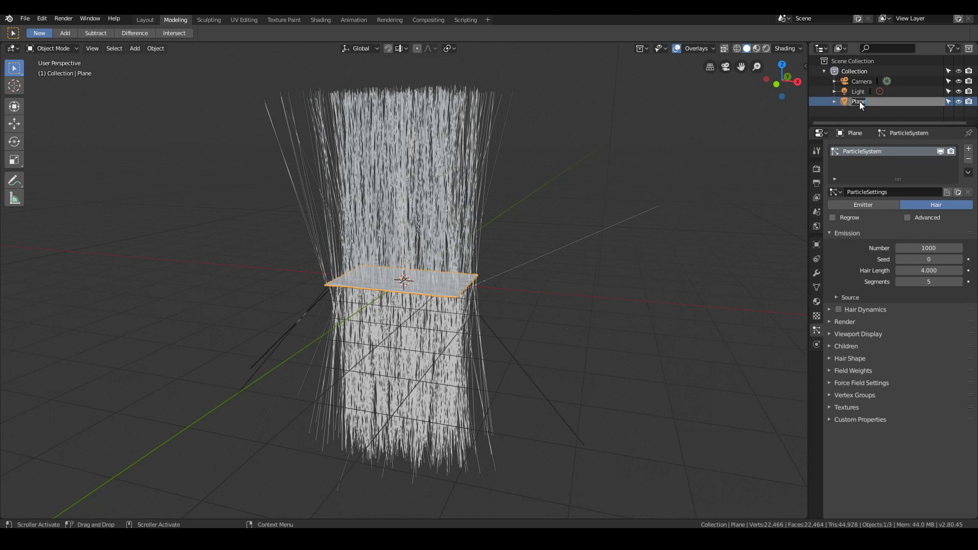
type("carpet")
key("Return")
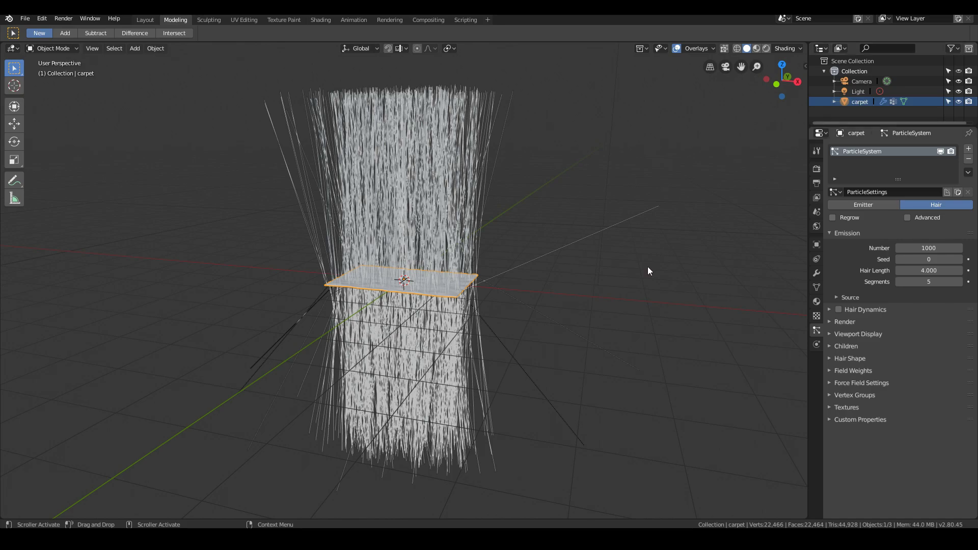
Examine the hair growth on both sides of the carpet and look up its carpet_area vertex group.
scroll(472, 363, "up", 5)
scroll(548, 369, "down", 5)
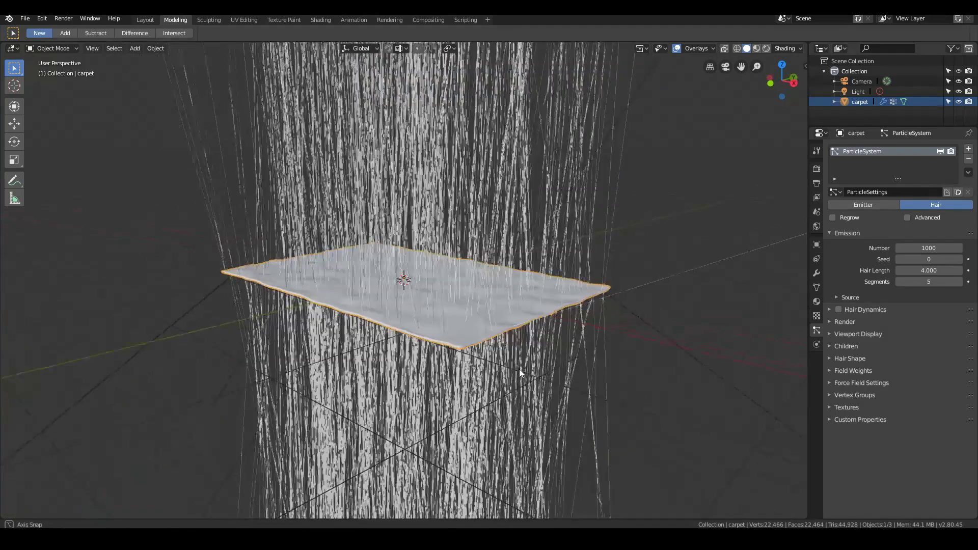
scroll(458, 368, "up", 3)
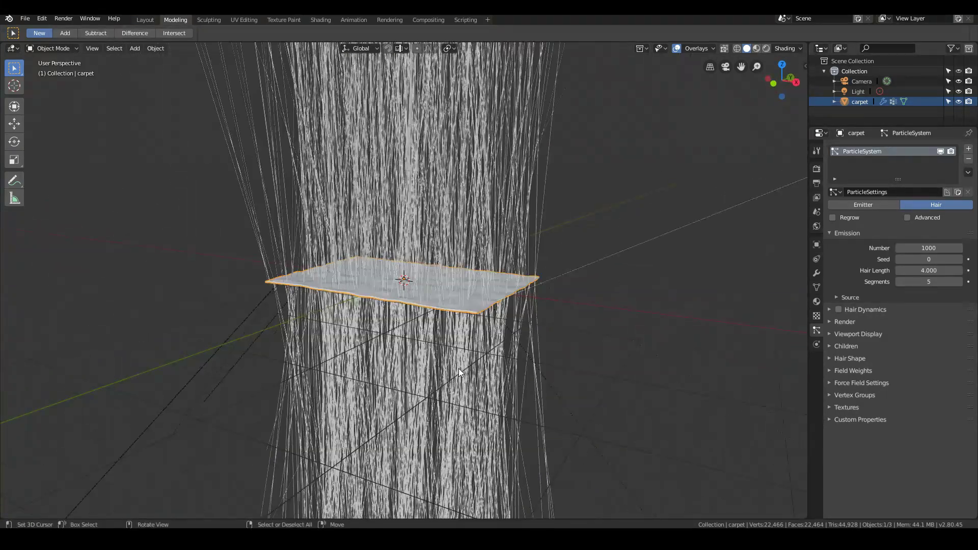
mouse_move(458, 368)
middle_mouse_down()
mouse_move(444, 366)
mouse_move(465, 370)
middle_mouse_up()
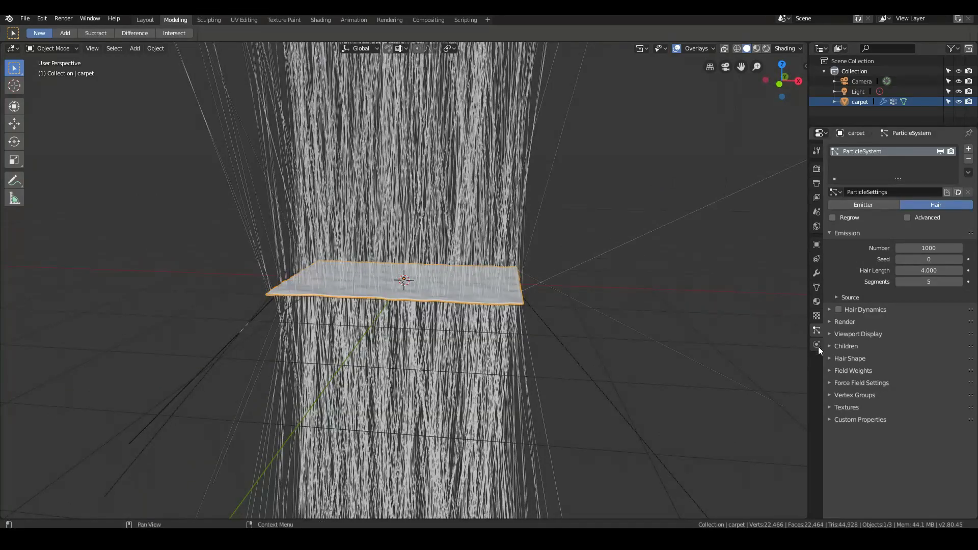
left_click(816, 287)
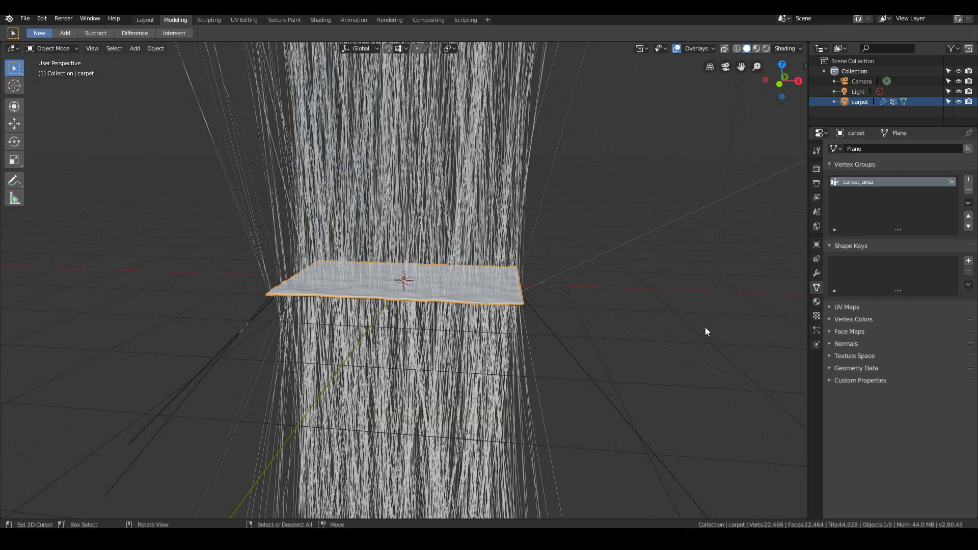
scroll(286, 205, "down", 3)
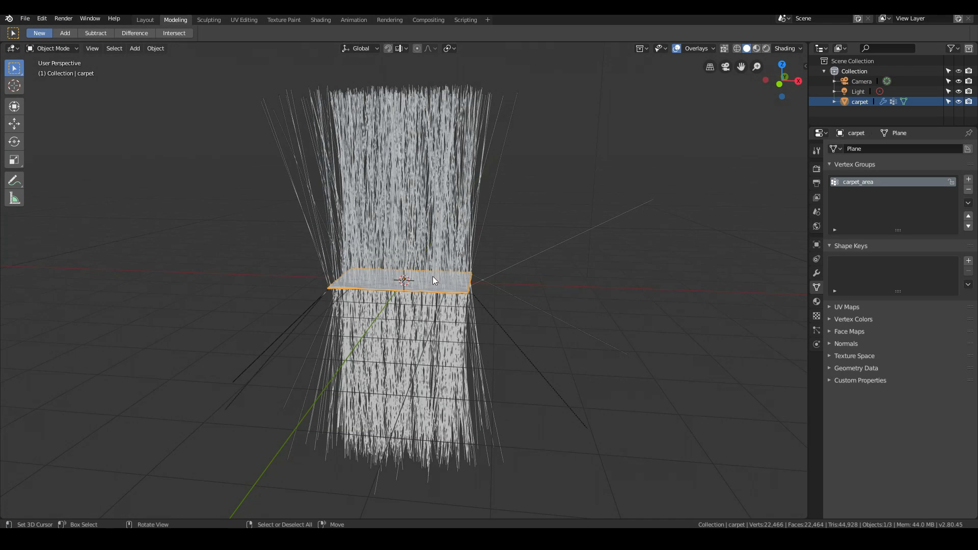
scroll(431, 382, "up", 4)
middle_click_drag(431, 381, 454, 292)
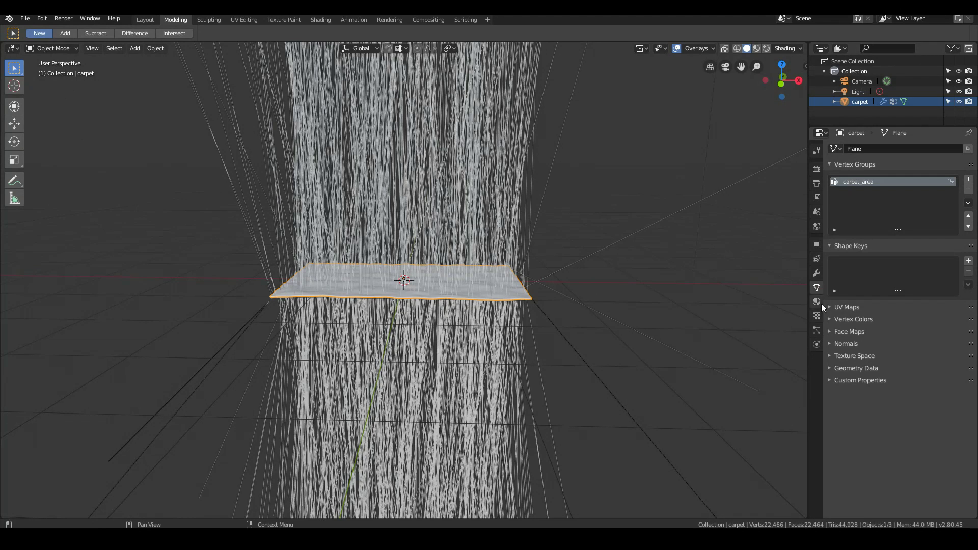
Limit the hair density to the carpet_area vertex group in the particle system.
left_click(816, 330)
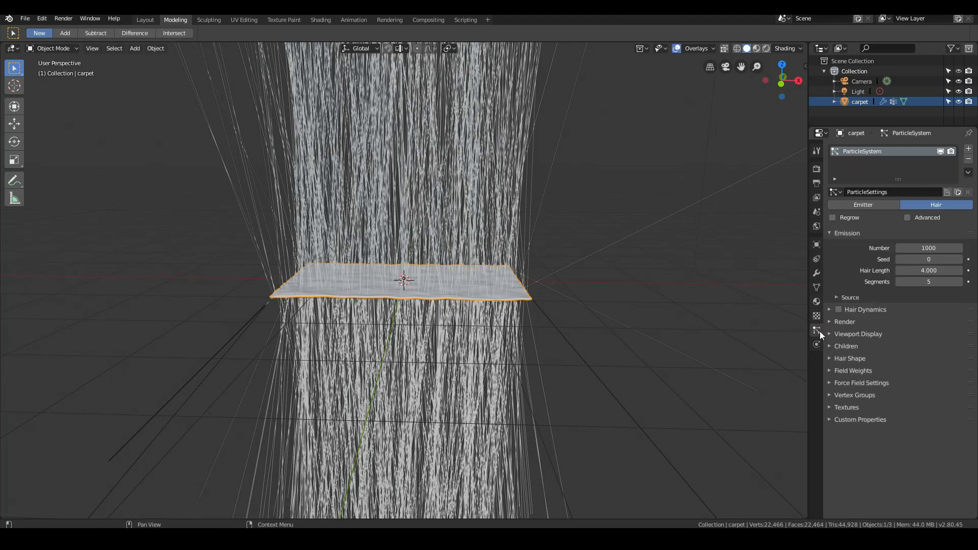
left_click(834, 396)
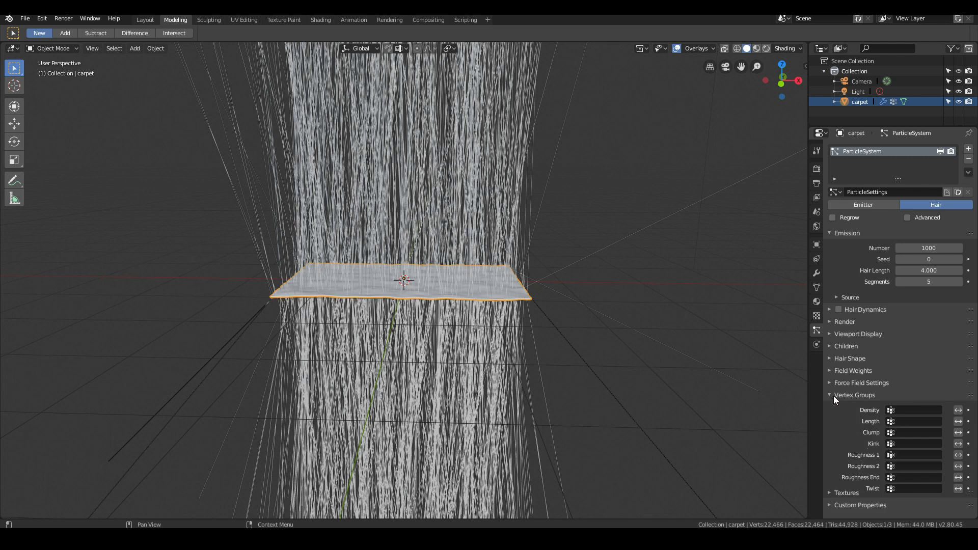
left_click(909, 406)
left_click(881, 421)
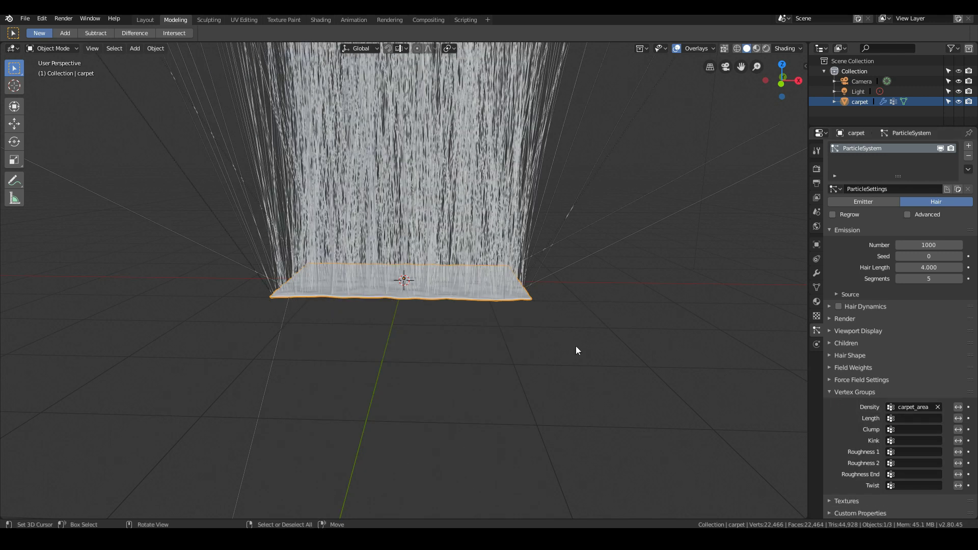
Assign the carpet_area vertex group to the hair's Length, Clump, Kink and Roughness 1 as well.
middle_click_drag(576, 351, 357, 308)
left_click(910, 420)
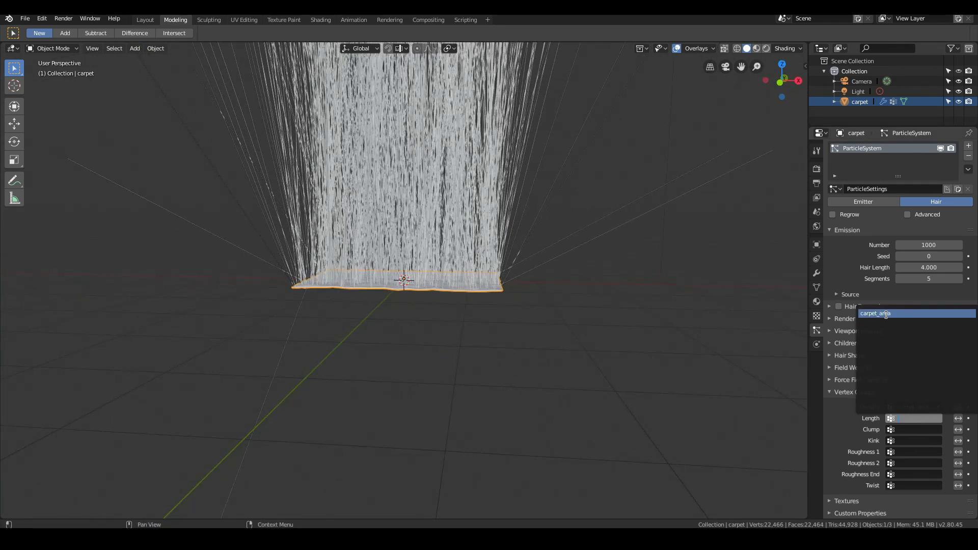
left_click(886, 320)
left_click(891, 429)
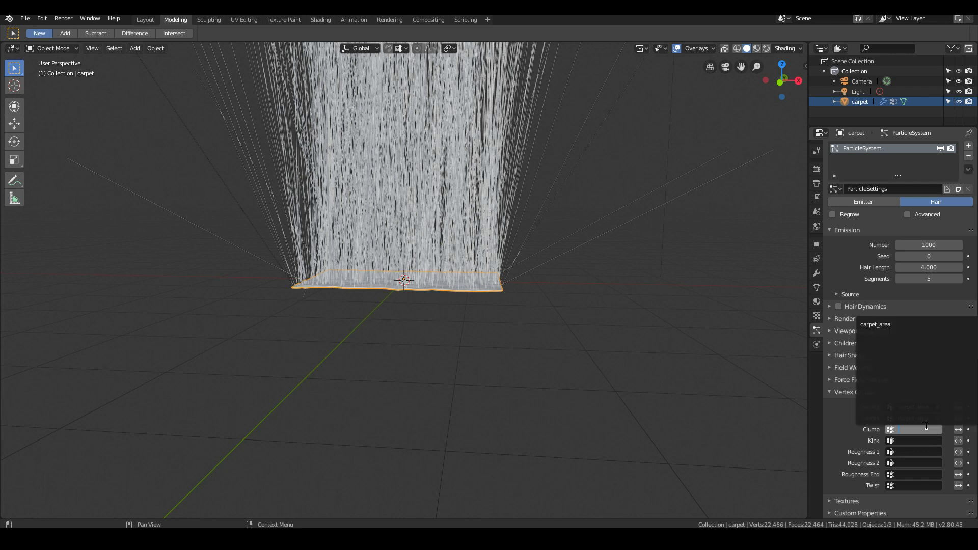
left_click(891, 330)
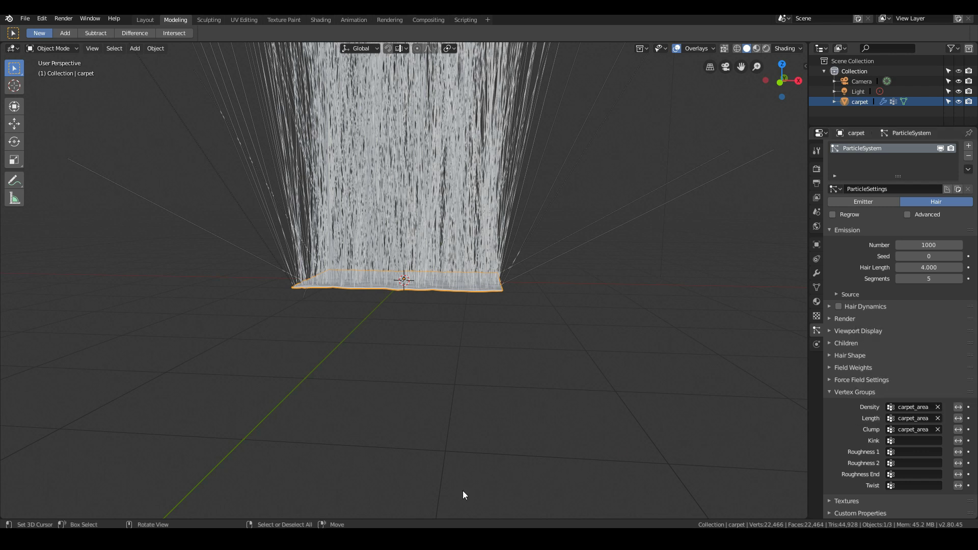
left_click(914, 440)
left_click(894, 338)
middle_click_drag(528, 386, 392, 335)
middle_click_drag(392, 334, 326, 334)
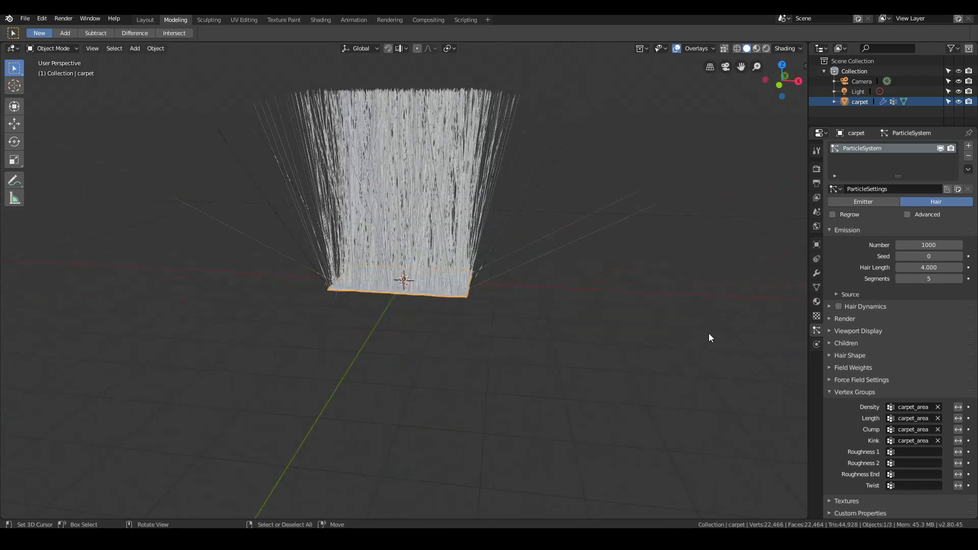
scroll(656, 361, "up", 5)
middle_click_drag(492, 397, 475, 427)
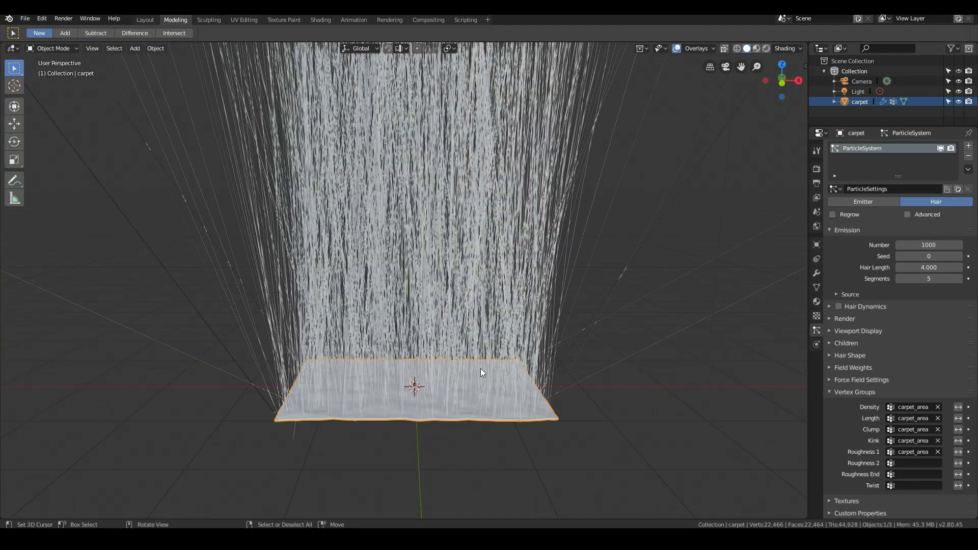
Enable the Advanced hair options and set the hair length to 0.03.
left_click(909, 213)
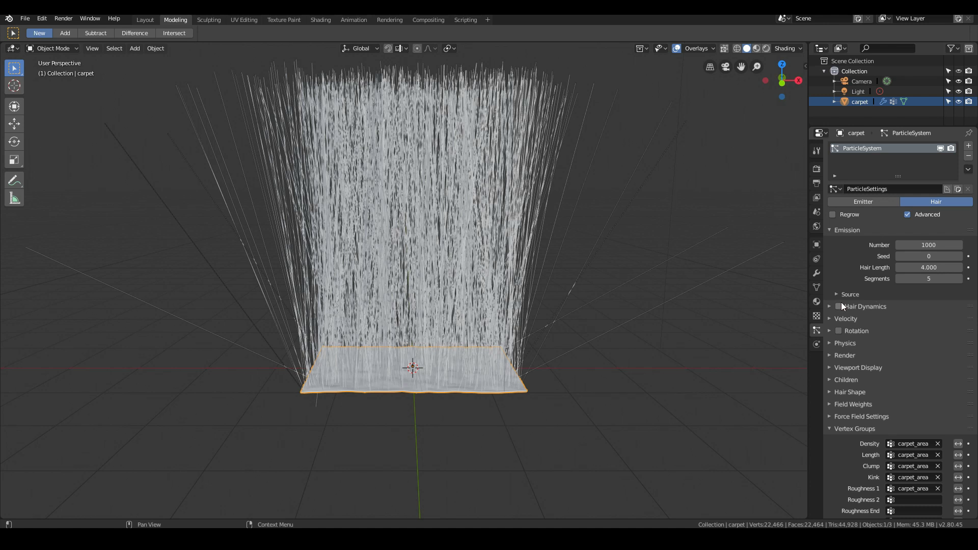
mouse_move(923, 267)
left_mouse_down()
mouse_move(905, 268)
mouse_move(929, 267)
left_mouse_up()
left_click(930, 267)
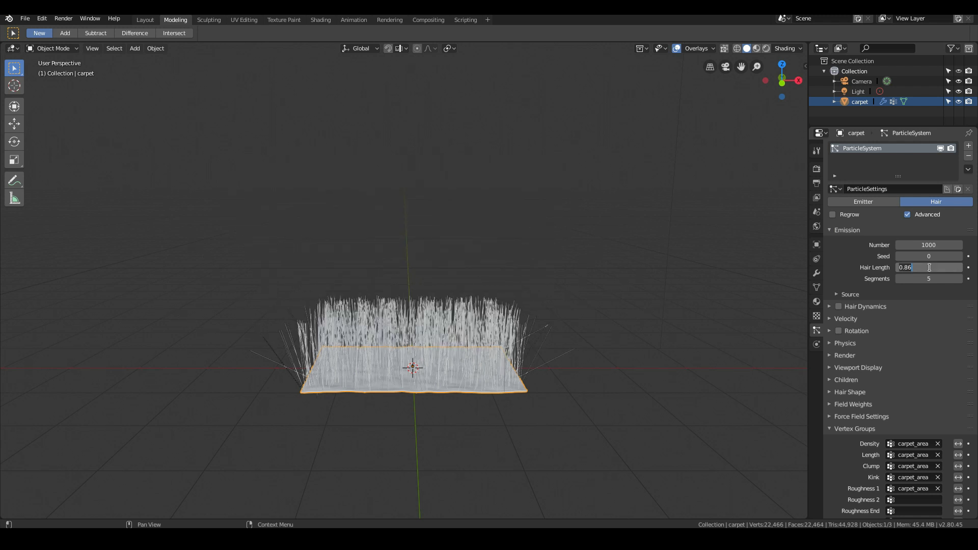
type("0.03")
key("Return")
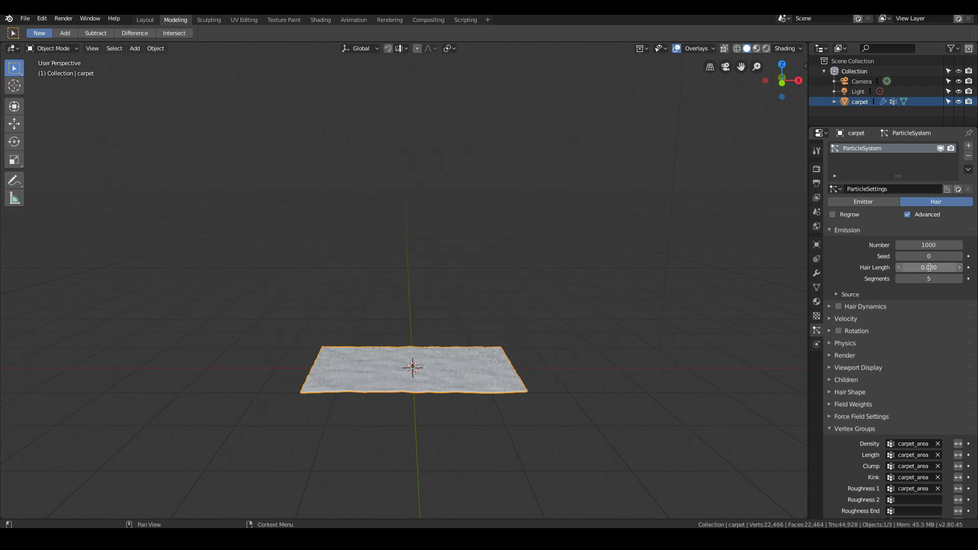
Examine the length and coverage of the shortened hairs up close across the carpet's surface.
scroll(594, 392, "up", 4)
key("KP_0")
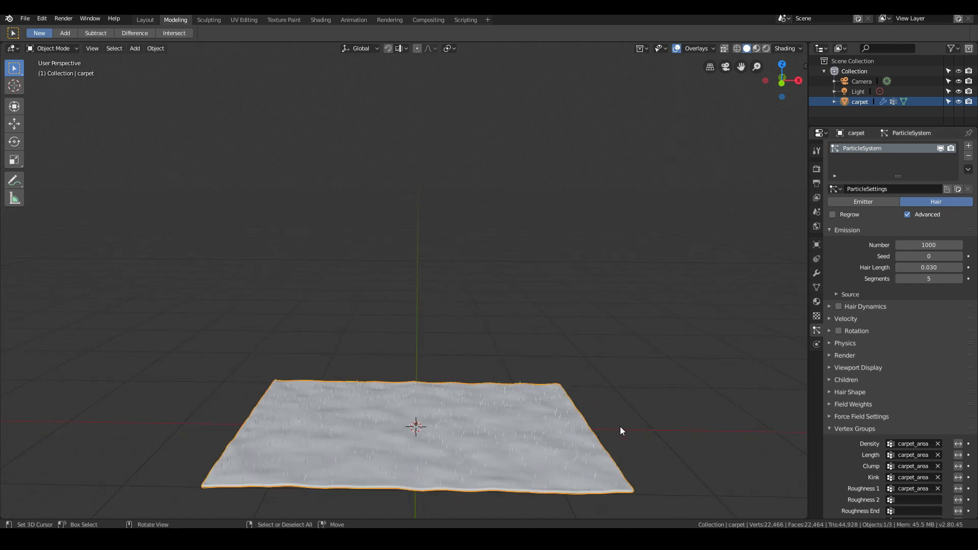
key("KP_0")
middle_click_drag(496, 407, 501, 306, "shift")
scroll(498, 307, "up", 2)
scroll(495, 306, "up", 2)
scroll(495, 306, "down", 1)
mouse_move(548, 341)
middle_mouse_down()
mouse_move(596, 358)
mouse_move(556, 356)
middle_mouse_up()
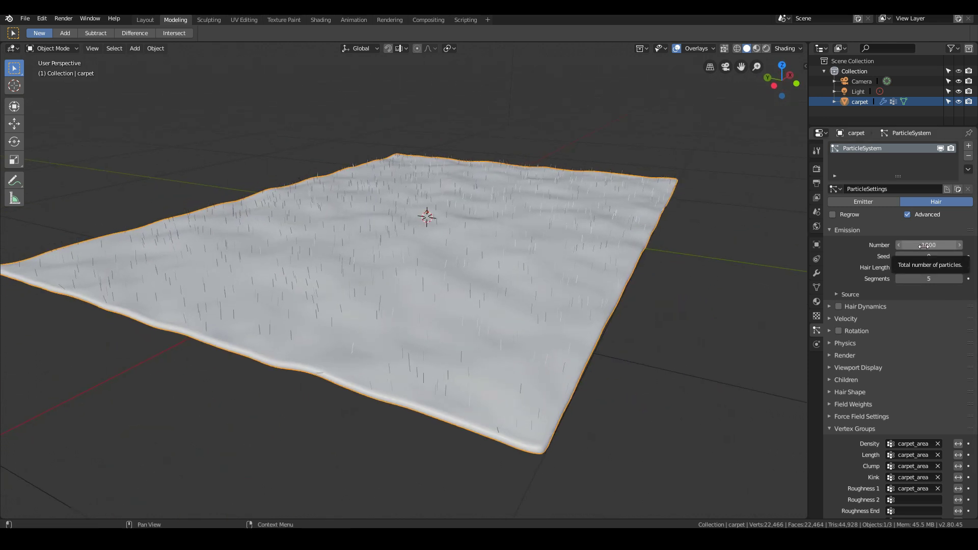
scroll(515, 338, "up", 3)
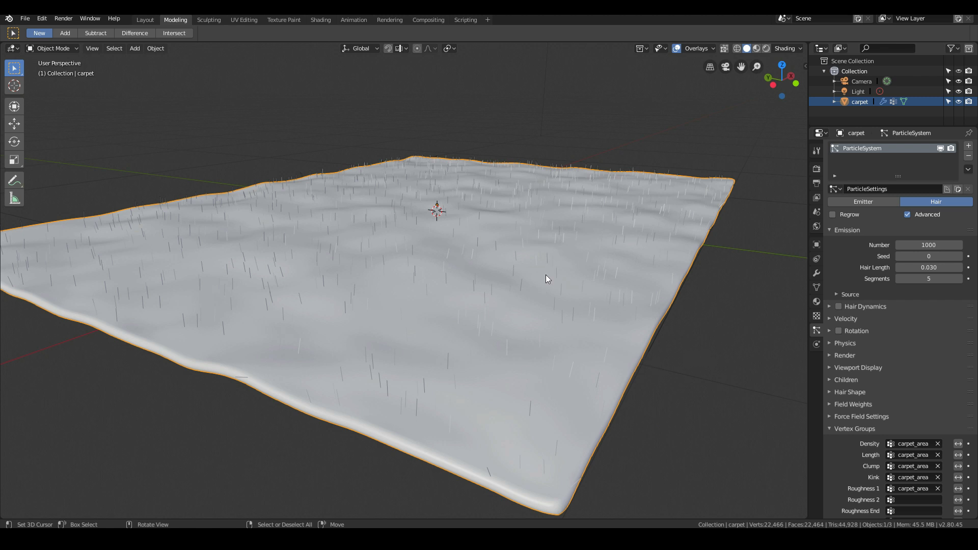
Bend the hairs irregularly by setting the Brownian force in the hair physics to 0.012.
left_click(830, 343)
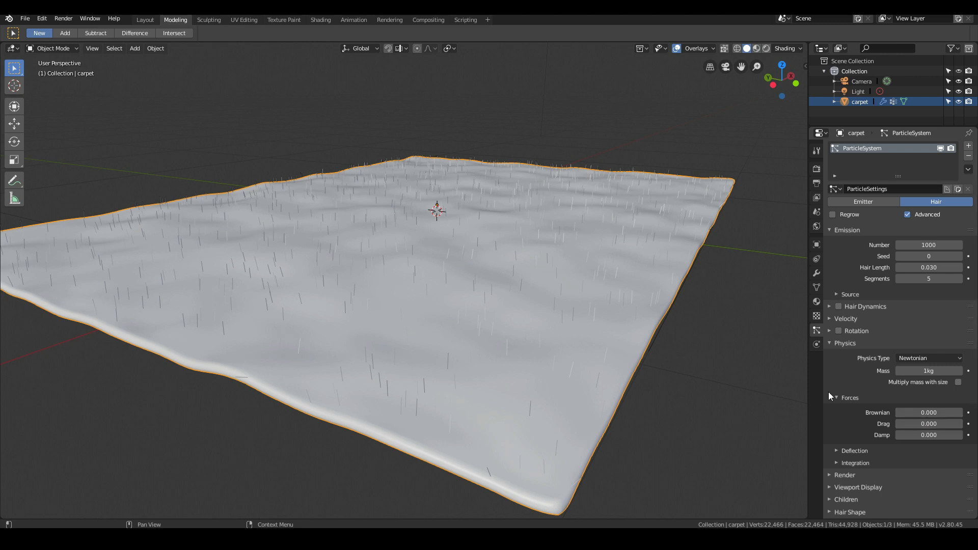
scroll(517, 225, "up", 1)
middle_click_drag(518, 225, 508, 206)
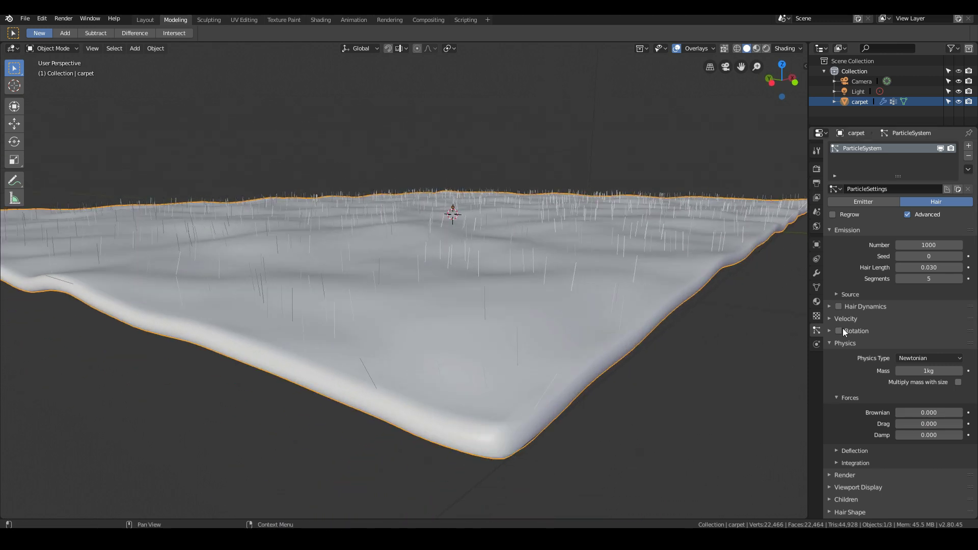
left_click_drag(929, 413, 937, 412)
scroll(588, 286, "up", 1)
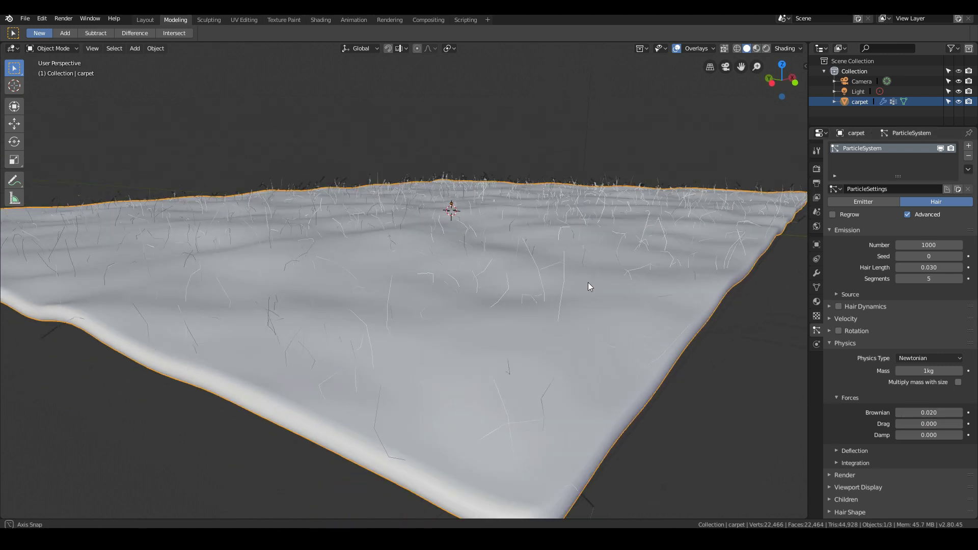
mouse_move(588, 286)
middle_mouse_down()
mouse_move(502, 286)
mouse_move(580, 286)
middle_mouse_up()
left_click(909, 410)
type("0")
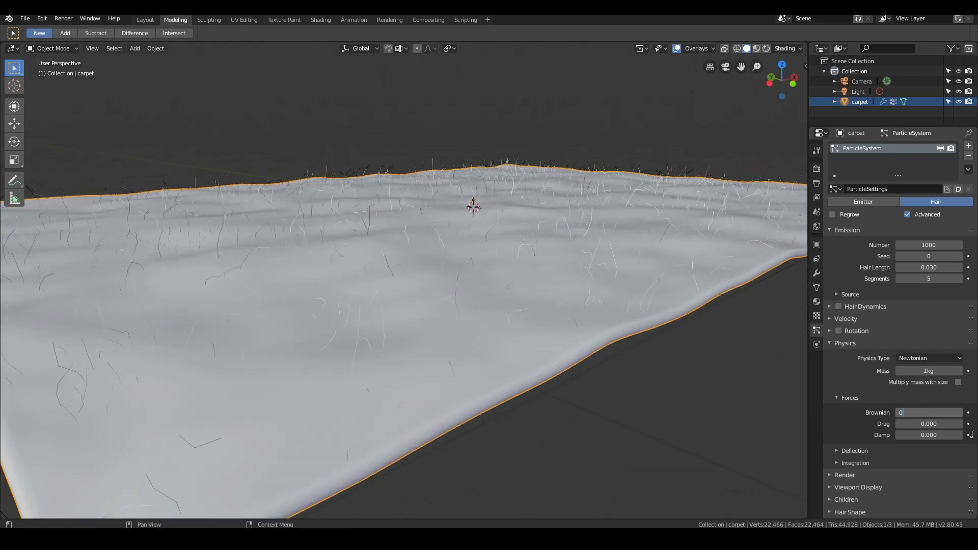
type(".015")
key("BackSpace")
type("2")
key("Return")
middle_click_drag(713, 219, 417, 204)
left_click(829, 331)
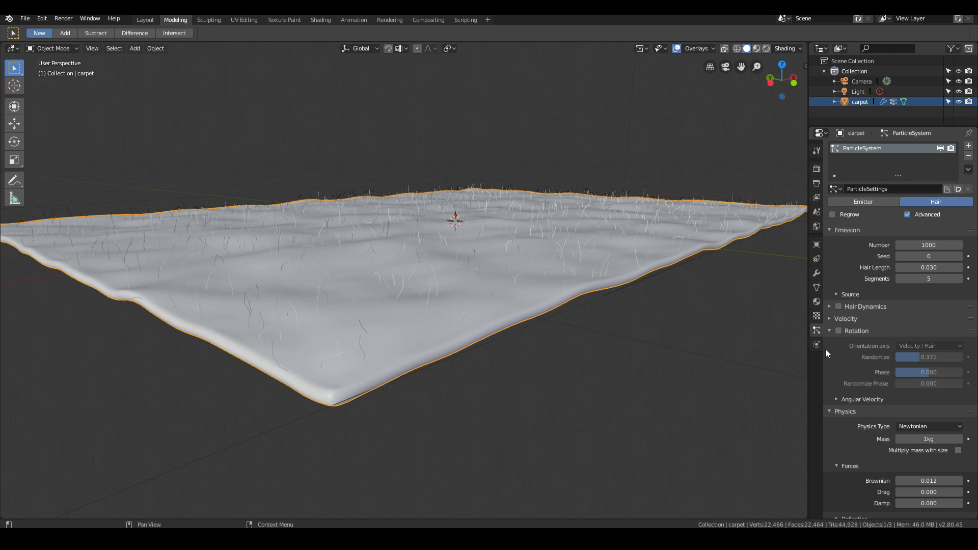
middle_click_drag(366, 226, 440, 259)
middle_click_drag(590, 255, 520, 261)
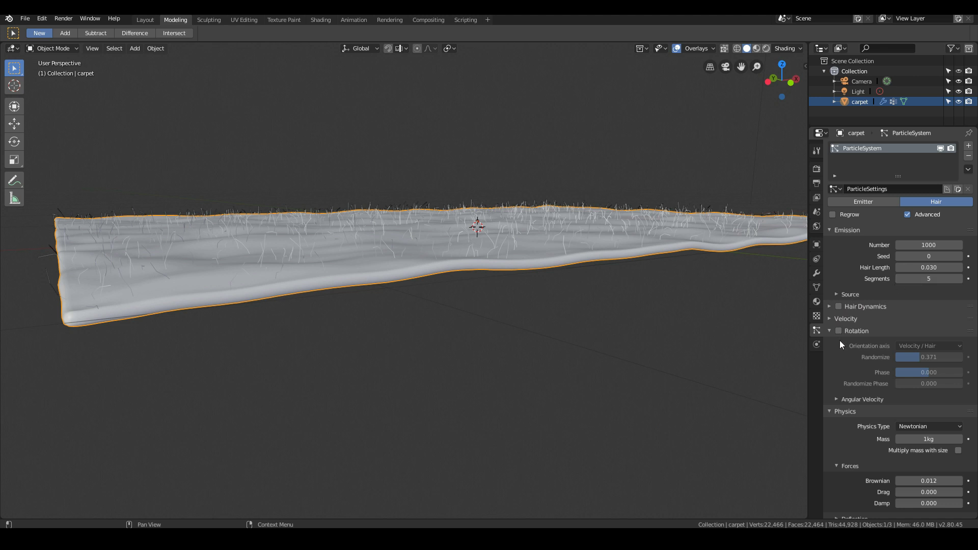
Try randomizing the hair velocity at 0.1 and reset the Randomize value to 0.
left_click(832, 320)
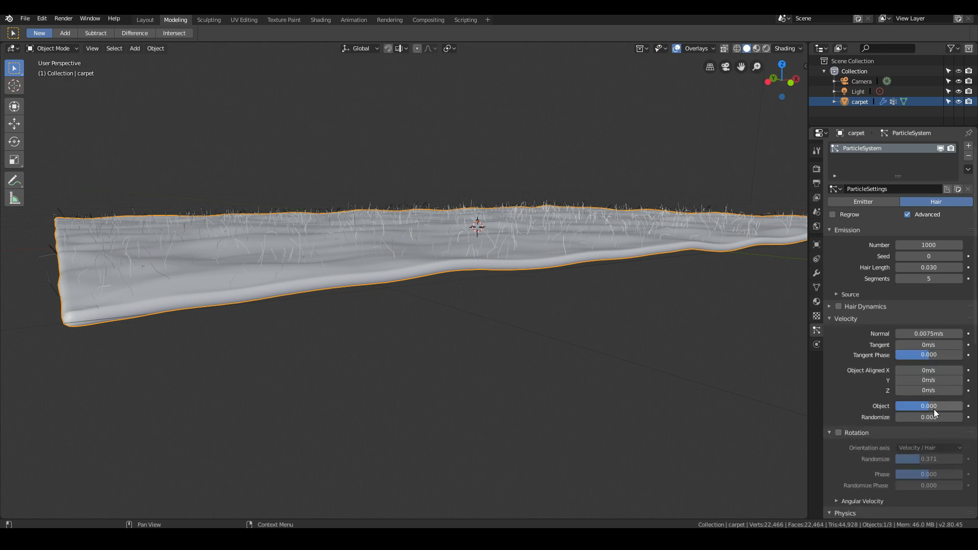
left_click_drag(926, 417, 917, 419)
left_click(919, 420)
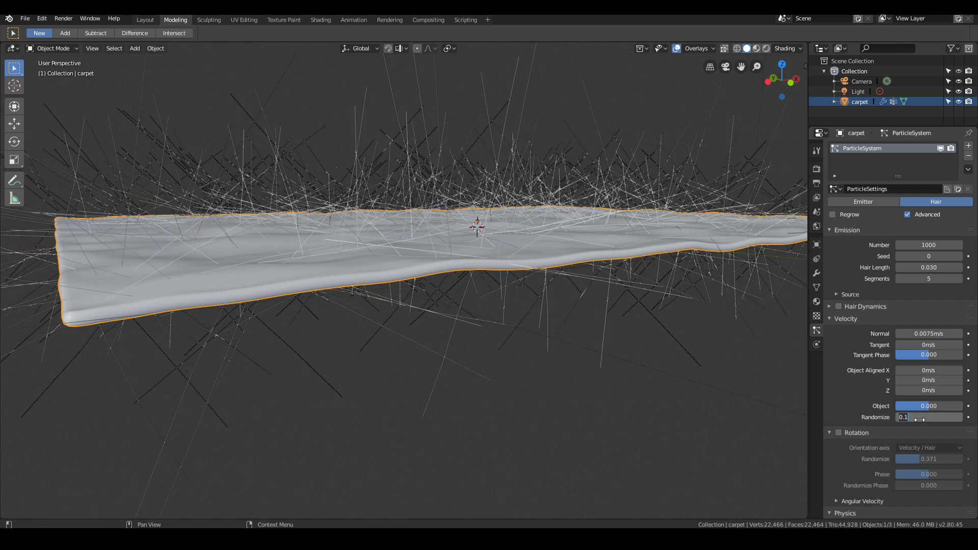
type("0")
key("Return")
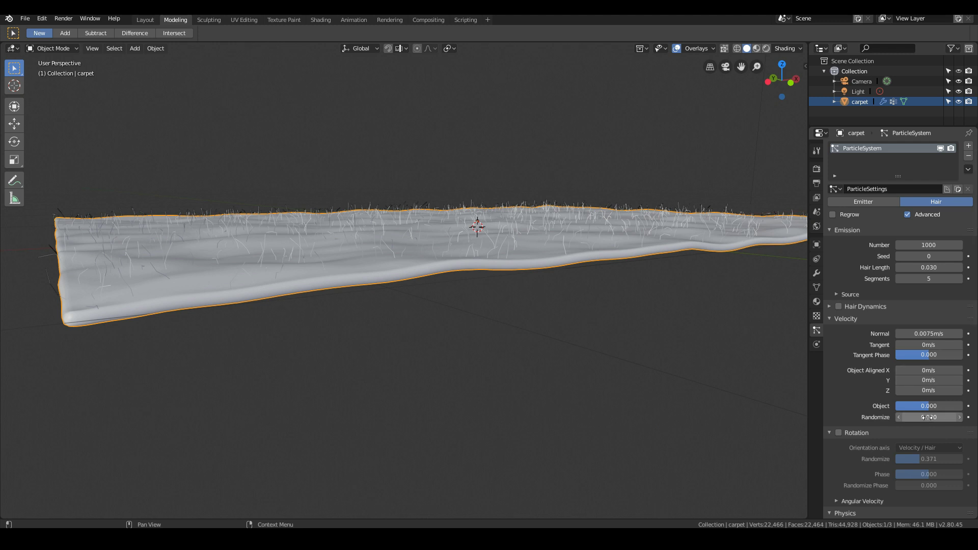
Slightly vary the hair directions by setting the Randomize value of the hair velocity to 0.002.
left_click_drag(913, 419, 927, 417)
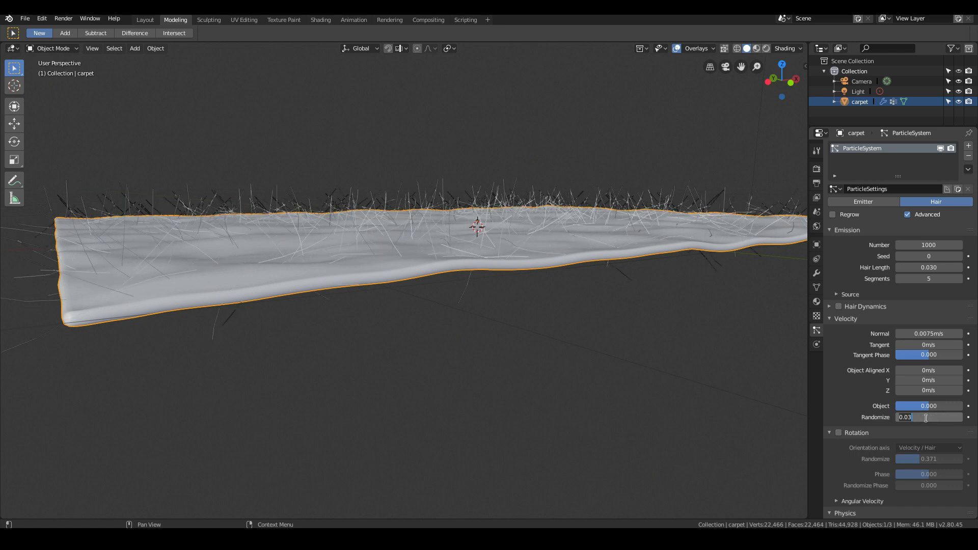
middle_click_drag(637, 326, 677, 346)
left_click_drag(917, 414, 917, 414)
left_click(918, 414)
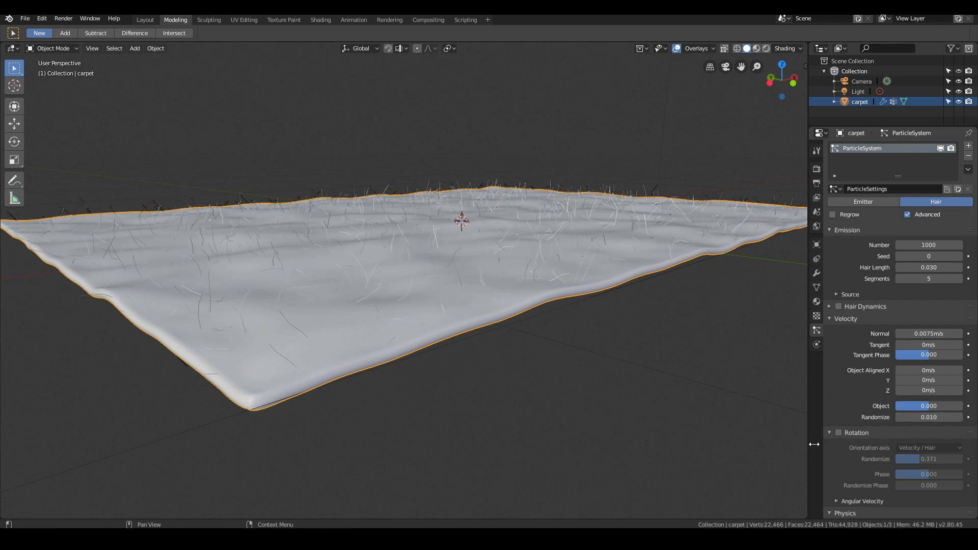
key("BackSpace")
type("0.00")
key("Return")
middle_click_drag(326, 356, 290, 333)
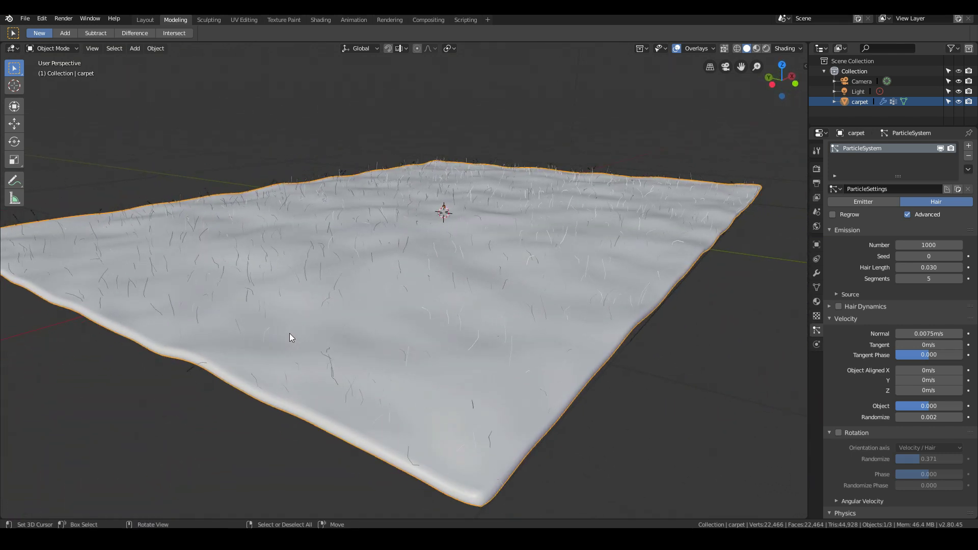
Smooth the hairs in the viewport display by setting their Strand Steps to 4.
middle_click_drag(331, 397, 543, 284)
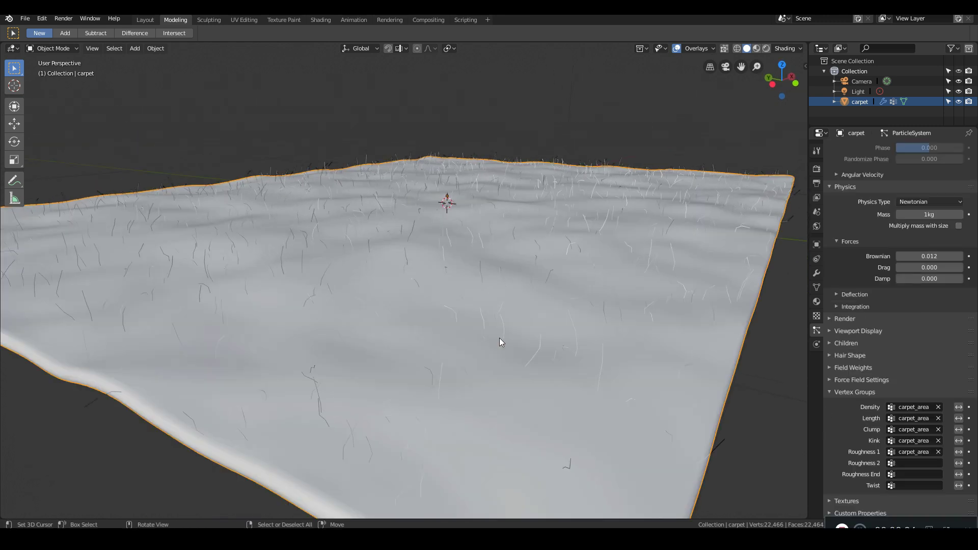
middle_click_drag(500, 338, 546, 329)
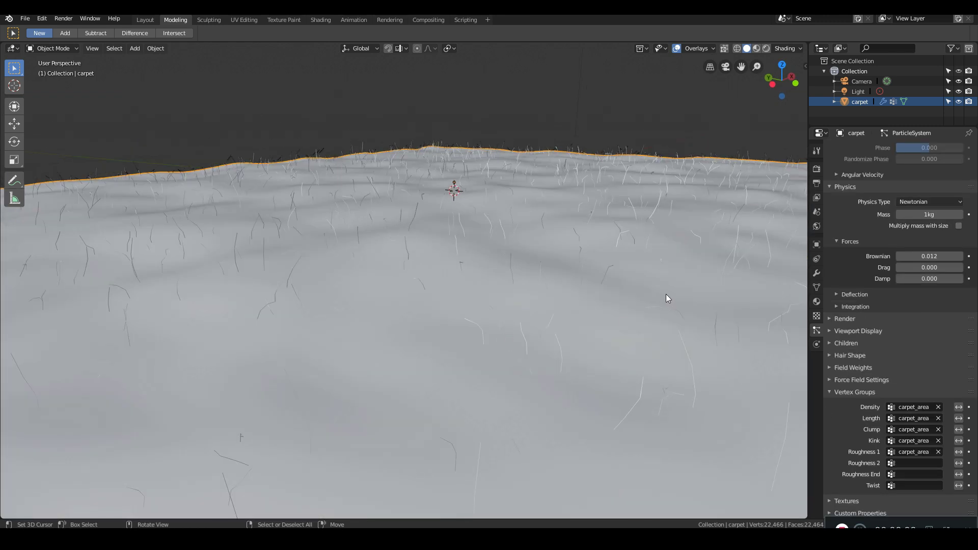
middle_click_drag(668, 298, 594, 228)
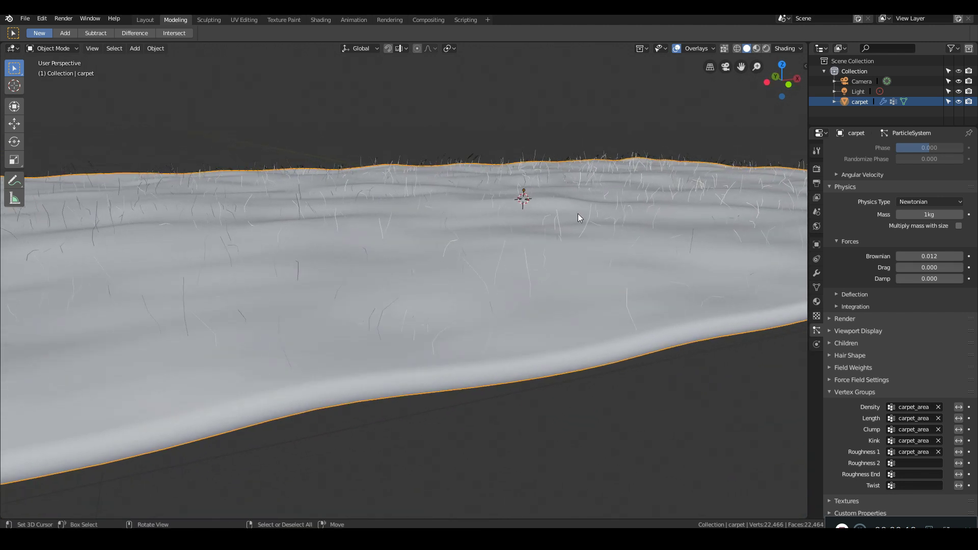
scroll(439, 244, "up", 2)
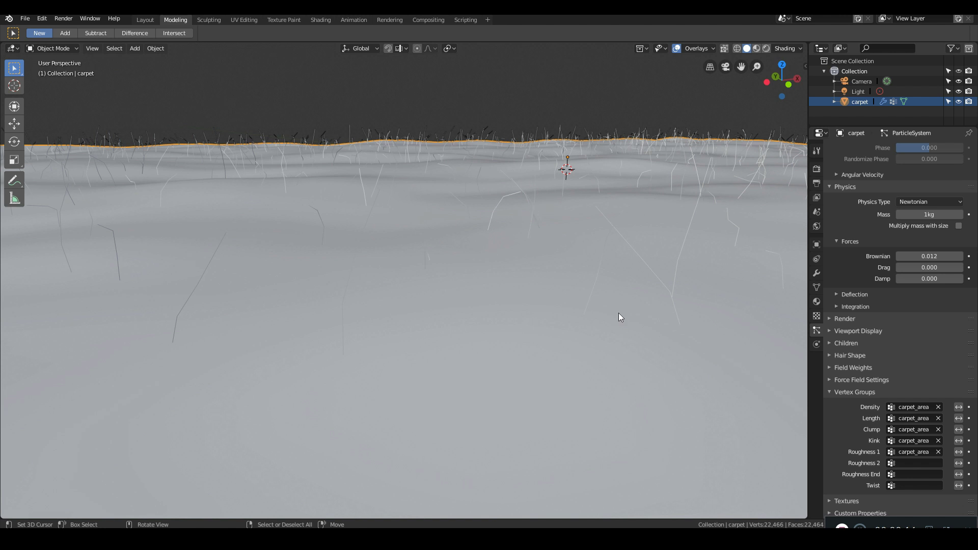
left_click(835, 330)
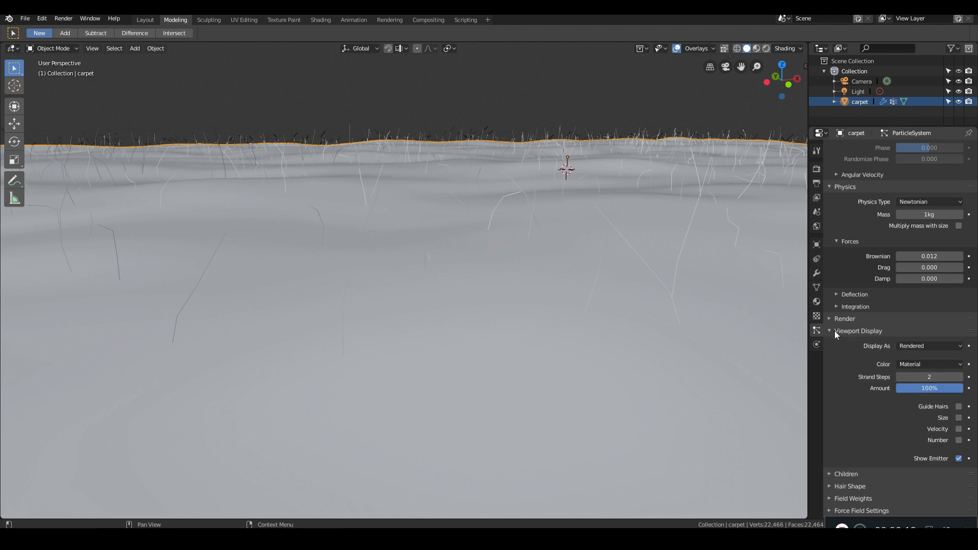
left_click(959, 376)
Enable B-Spline interpolation for the hair's render path.
left_click(830, 319)
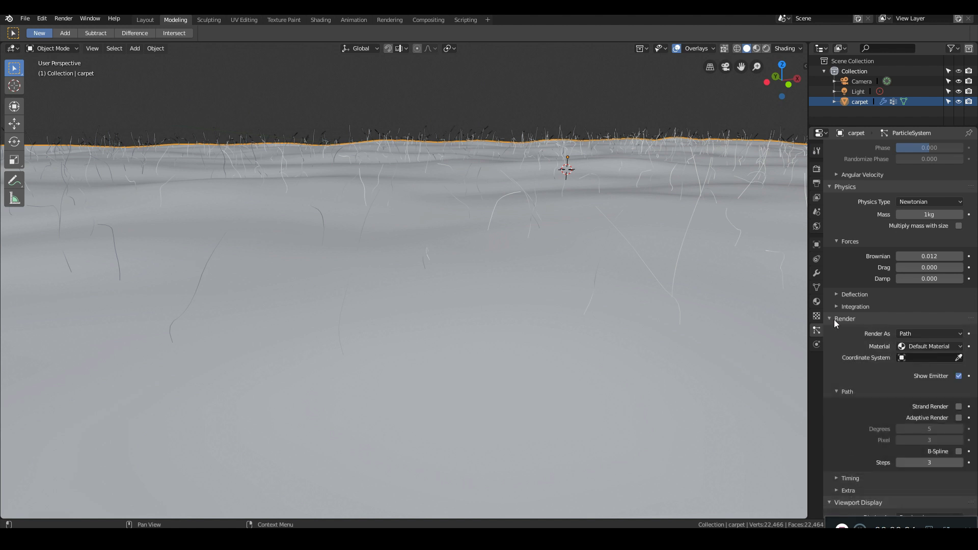
left_click(957, 451)
middle_click_drag(763, 382, 402, 257)
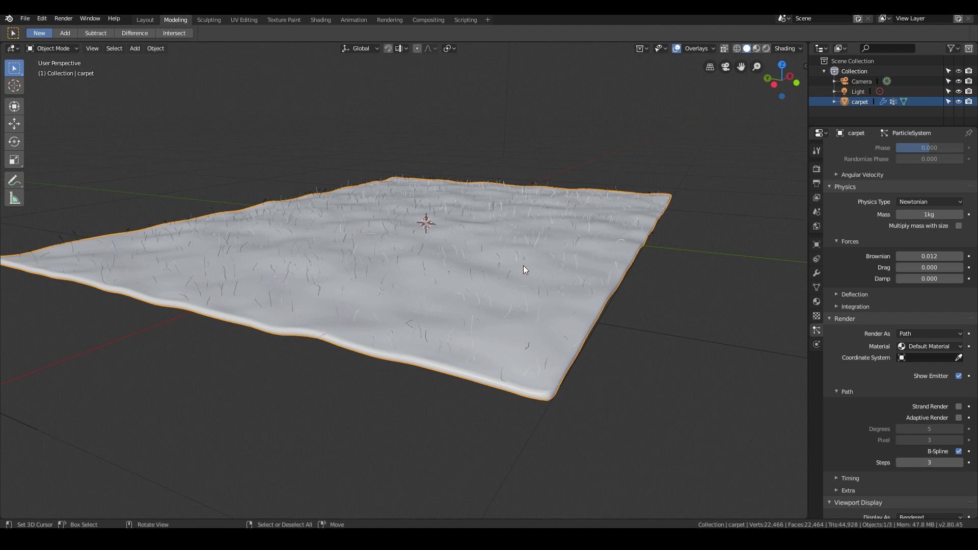
Multiply the hairs across the carpet by adding Interpolated children to the particle system.
scroll(919, 392, "down", 3)
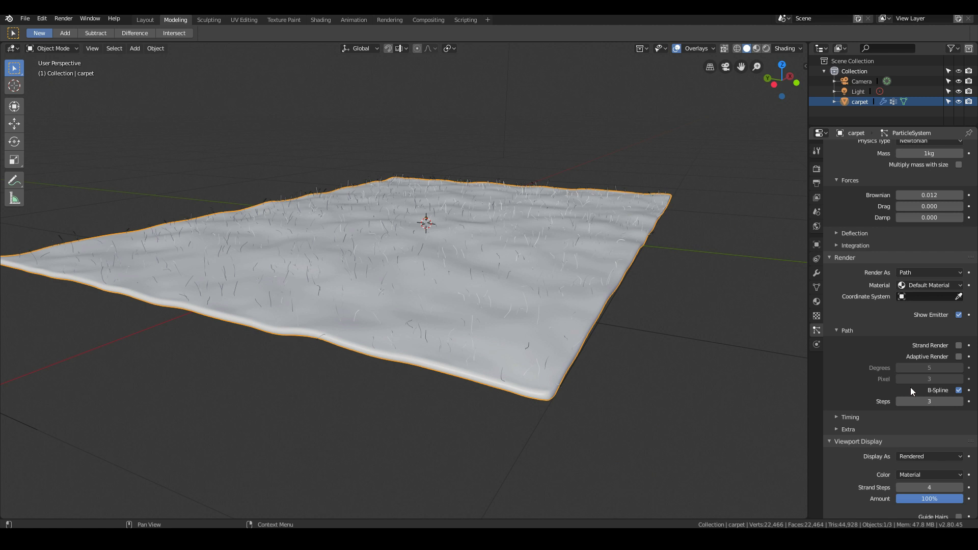
scroll(911, 387, "down", 5)
scroll(921, 382, "down", 7)
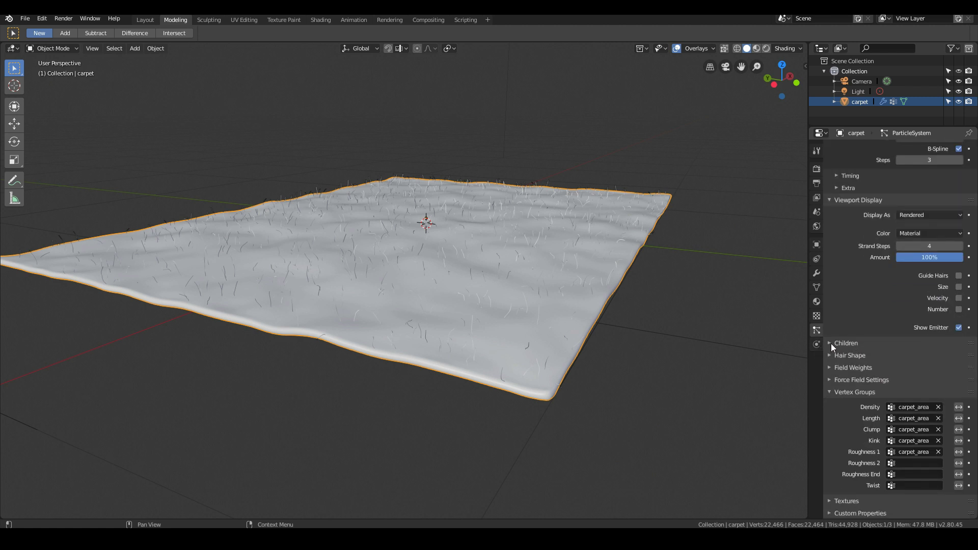
left_click(831, 345)
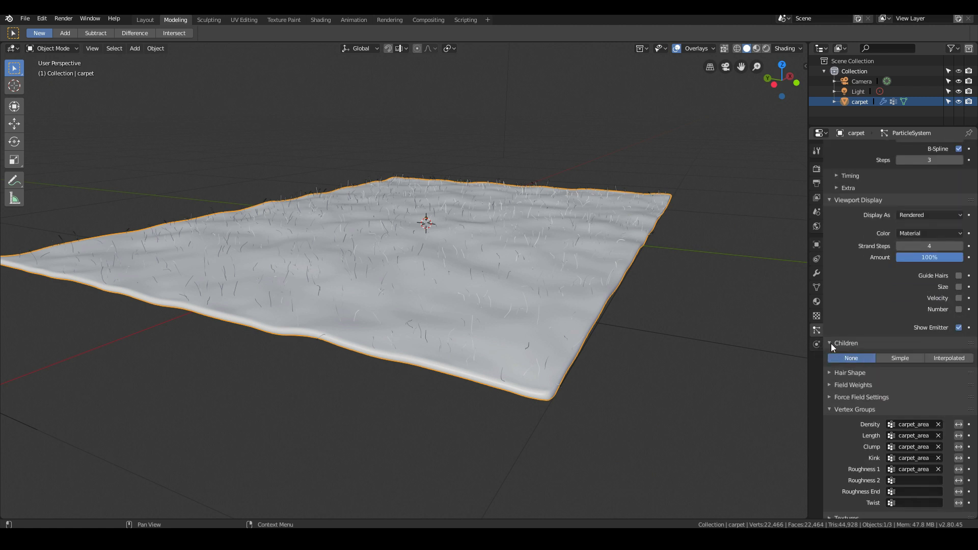
left_click(962, 358)
scroll(560, 304, "up", 2)
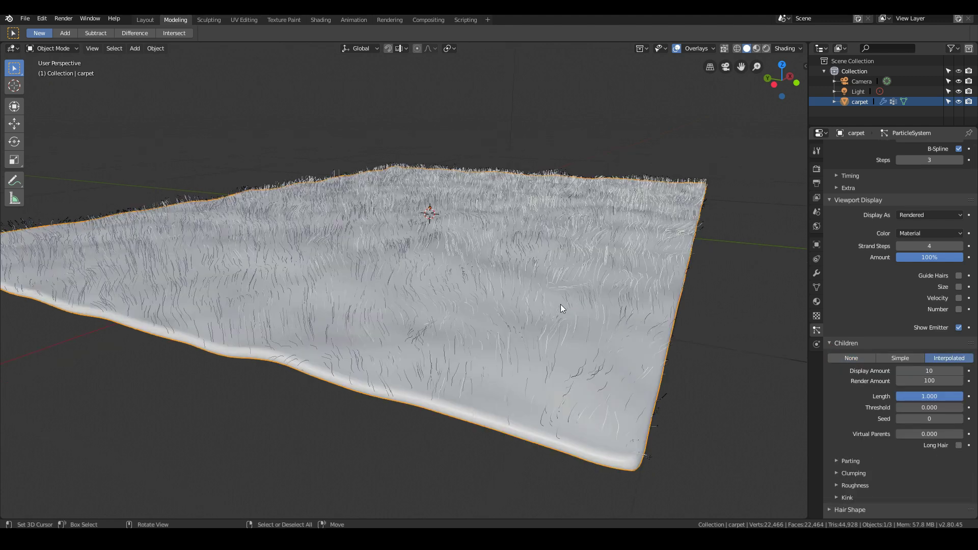
scroll(560, 304, "down", 1)
middle_click_drag(606, 249, 555, 266)
Turn the child hairs off to compare the bare parent hairs, and restore Interpolated children.
left_click(863, 357)
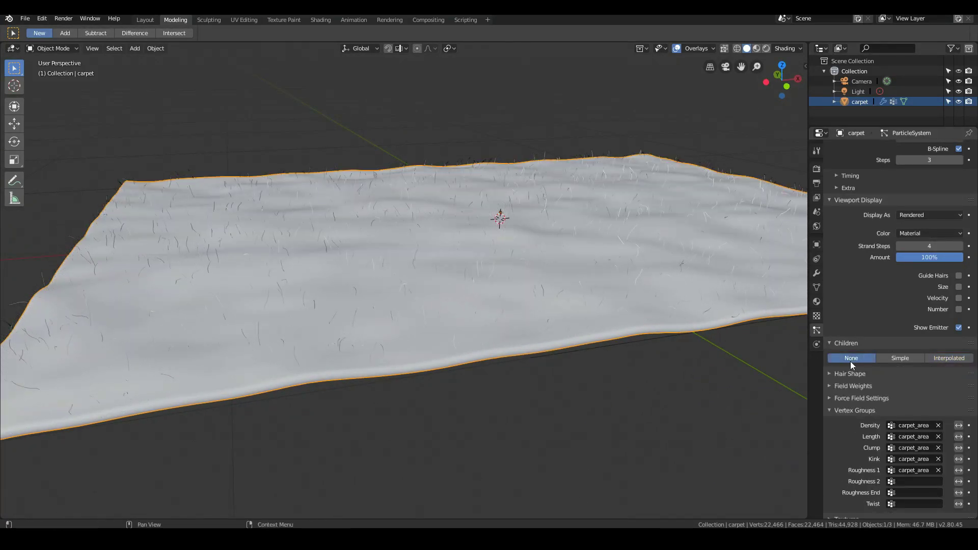
mouse_move(460, 259)
middle_mouse_down()
mouse_move(521, 238)
mouse_move(450, 249)
middle_mouse_up()
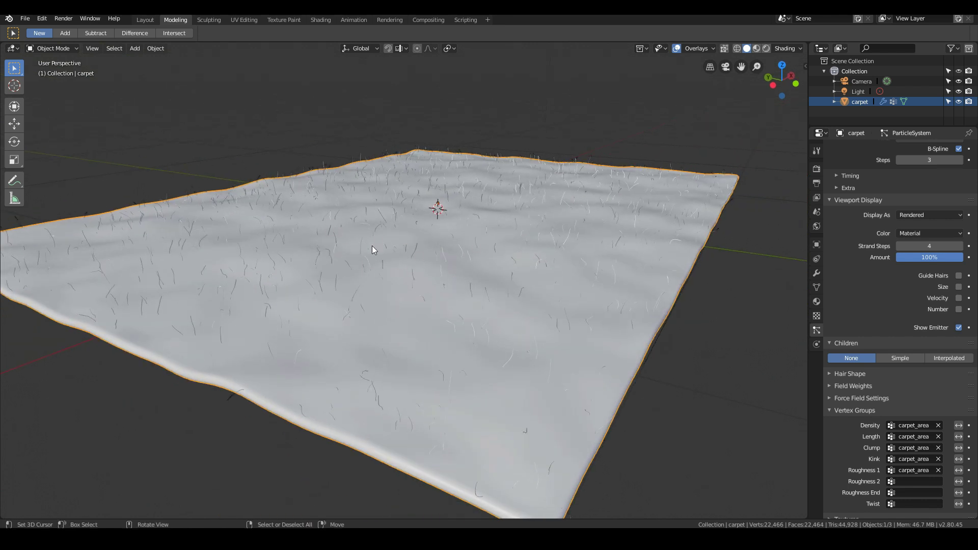
scroll(314, 233, "up", 2)
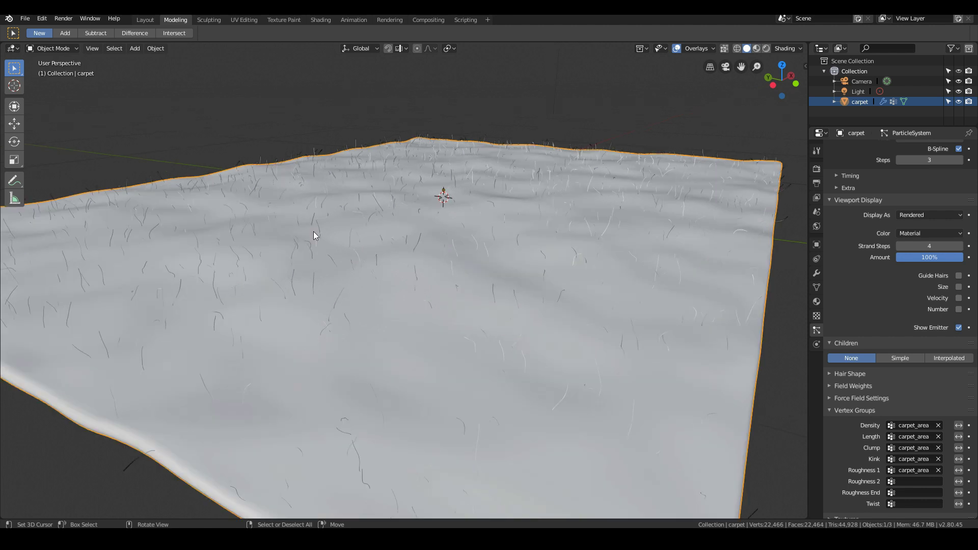
middle_click_drag(465, 256, 414, 243)
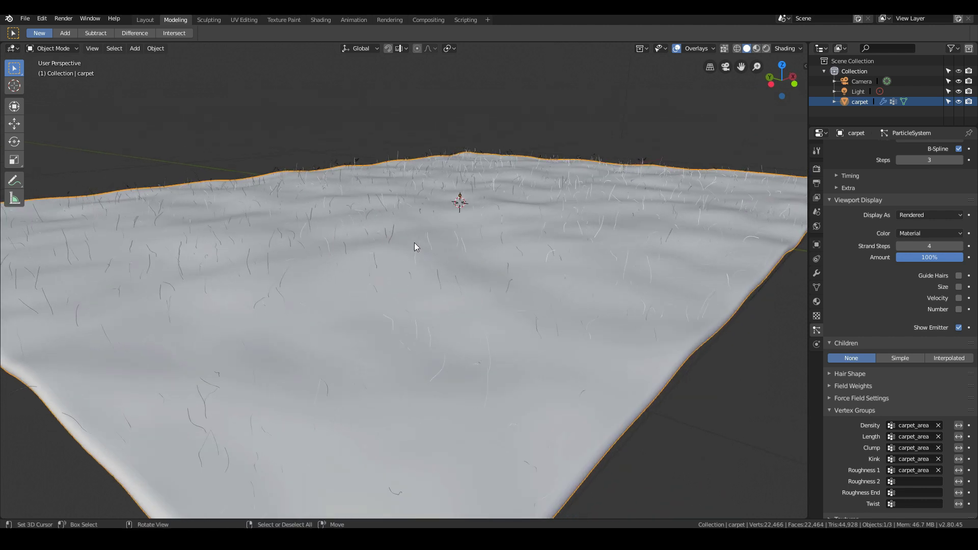
left_click(948, 358)
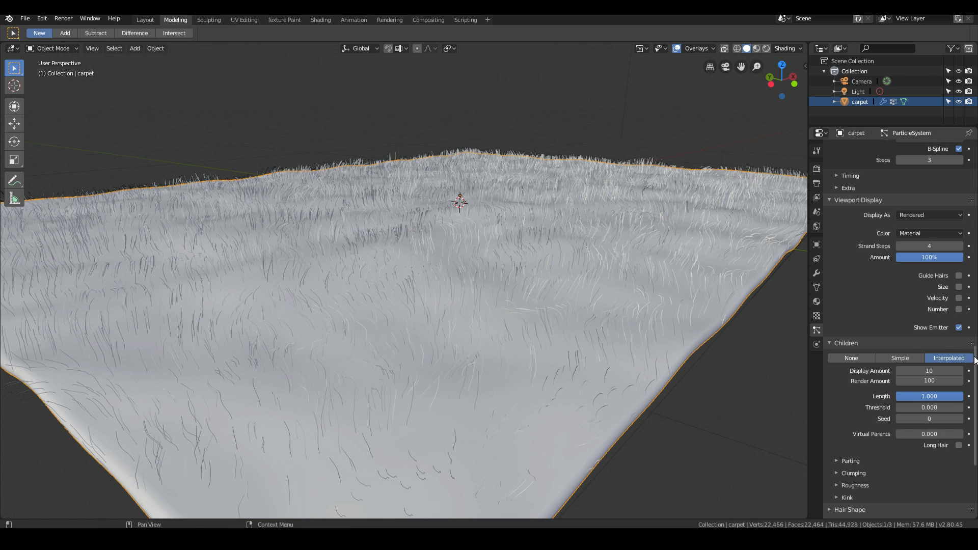
Examine the density and coverage of the interpolated child hairs from several sides of the carpet.
scroll(468, 261, "down", 5)
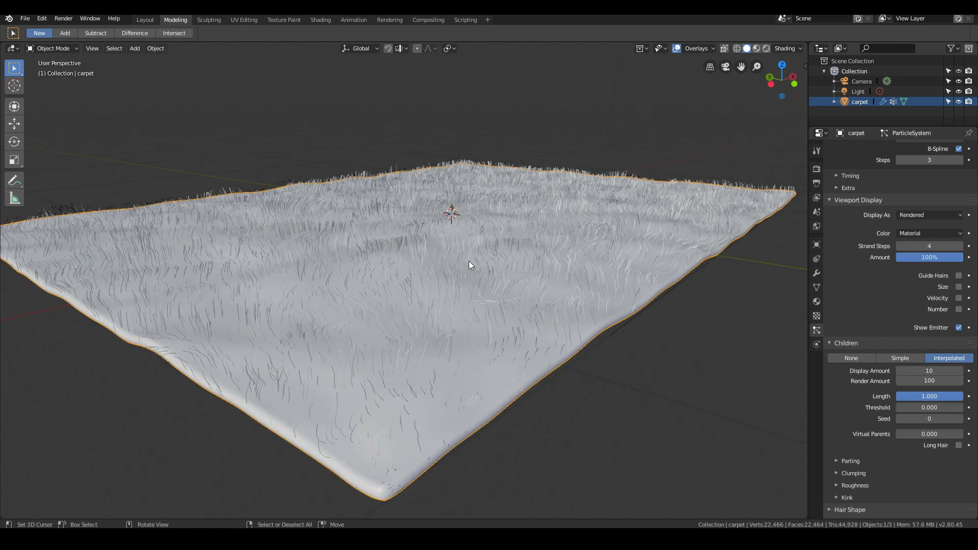
scroll(429, 242, "up", 4)
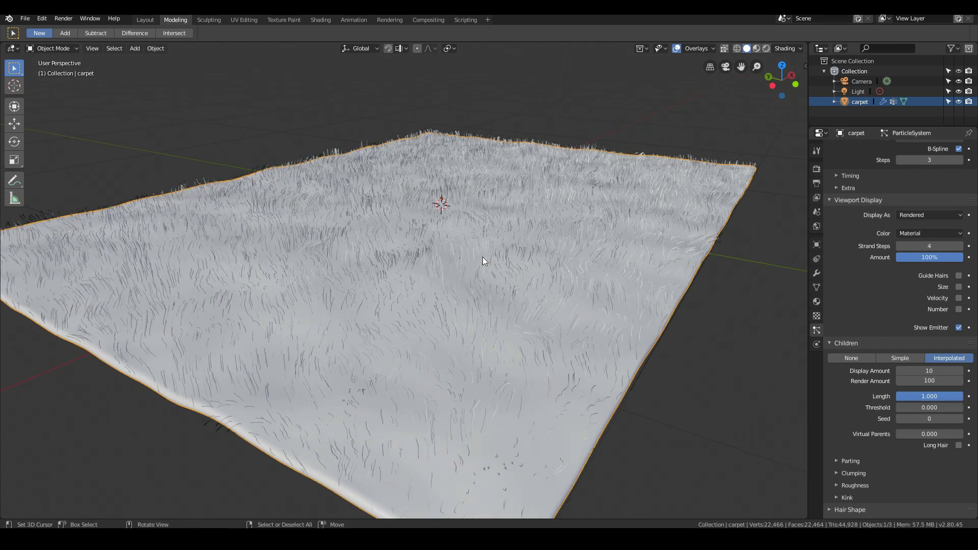
middle_click_drag(457, 225, 464, 230)
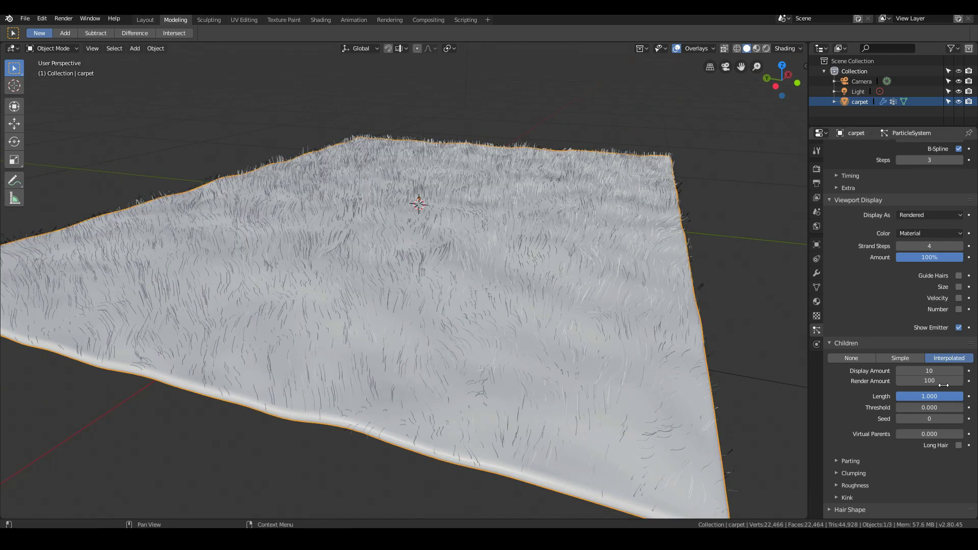
scroll(440, 306, "down", 5)
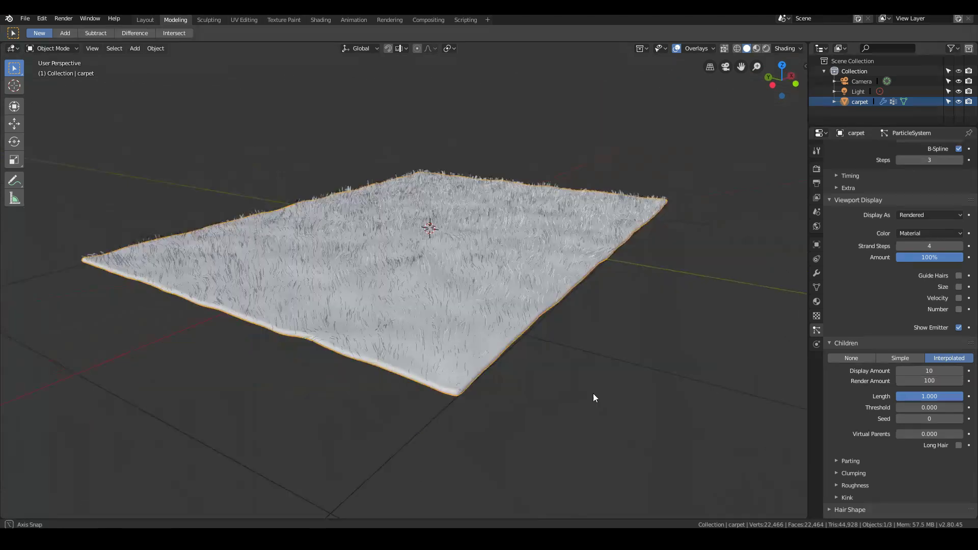
scroll(593, 393, "up", 5)
middle_click_drag(597, 393, 611, 407)
scroll(637, 384, "down", 2)
scroll(615, 409, "up", 1)
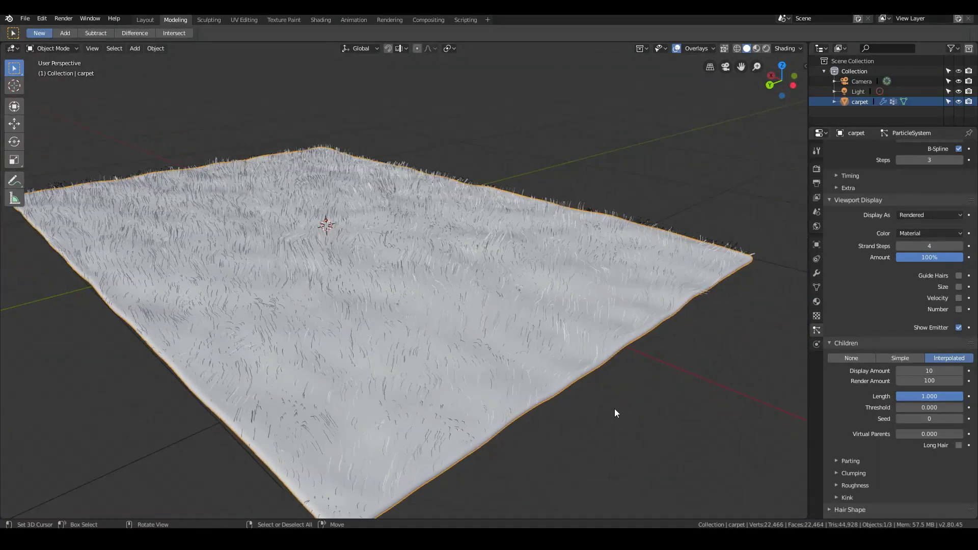
Adjust the clumping of the child hairs, trying a Clump value of 0.726 and changing it to -0.355.
scroll(854, 433, "down", 2)
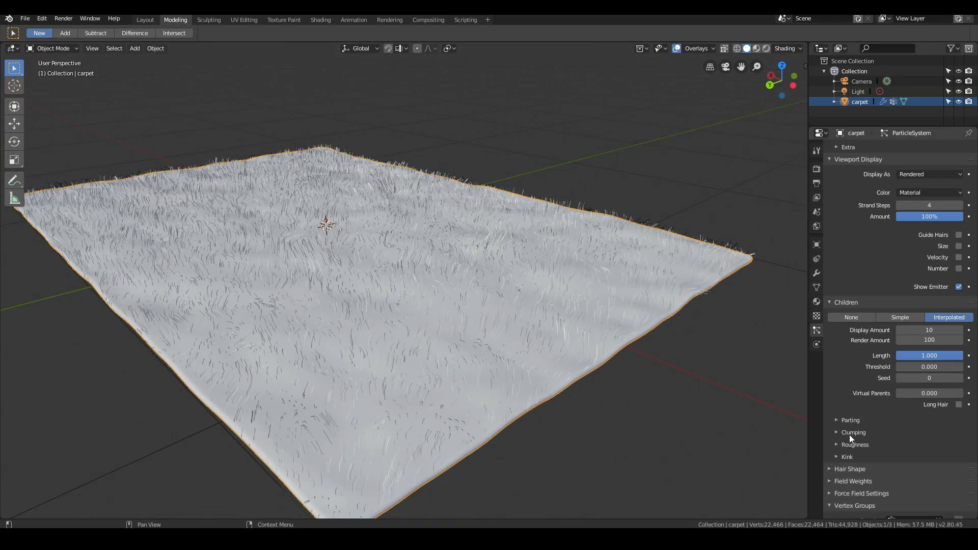
left_click(842, 432)
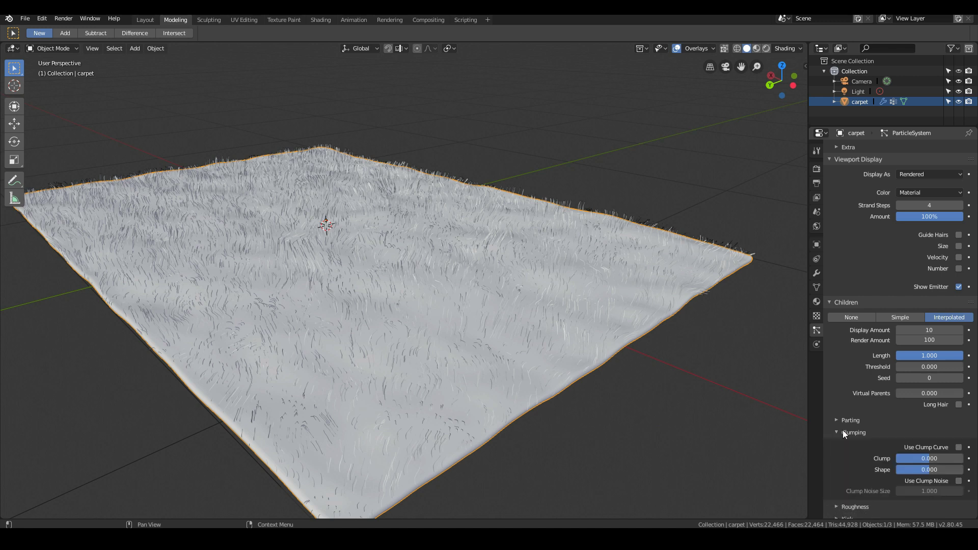
scroll(843, 431, "down", 1)
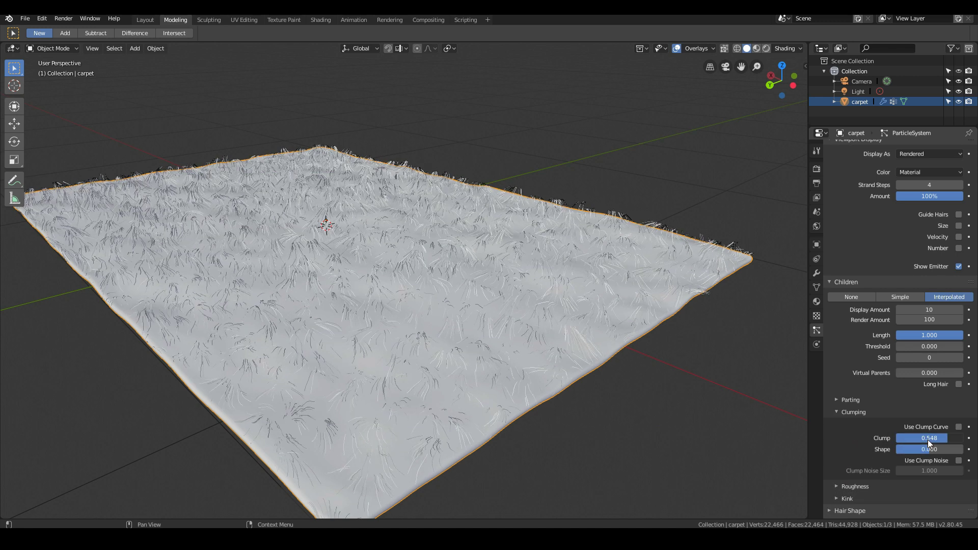
mouse_move(928, 439)
left_mouse_down()
mouse_move(959, 438)
mouse_move(928, 439)
left_mouse_up()
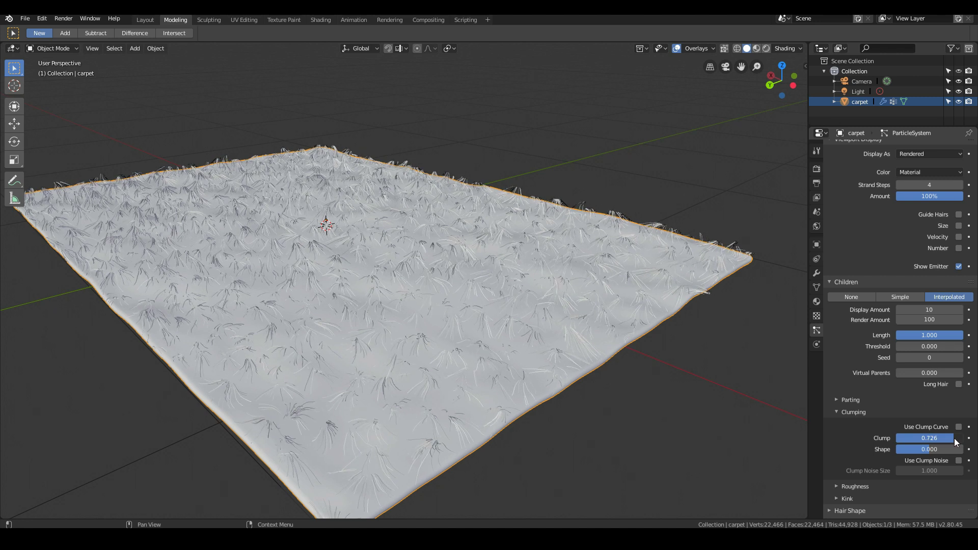
mouse_move(384, 389)
middle_mouse_down()
mouse_move(405, 396)
mouse_move(354, 392)
mouse_move(322, 403)
mouse_move(360, 409)
mouse_move(395, 393)
middle_mouse_up()
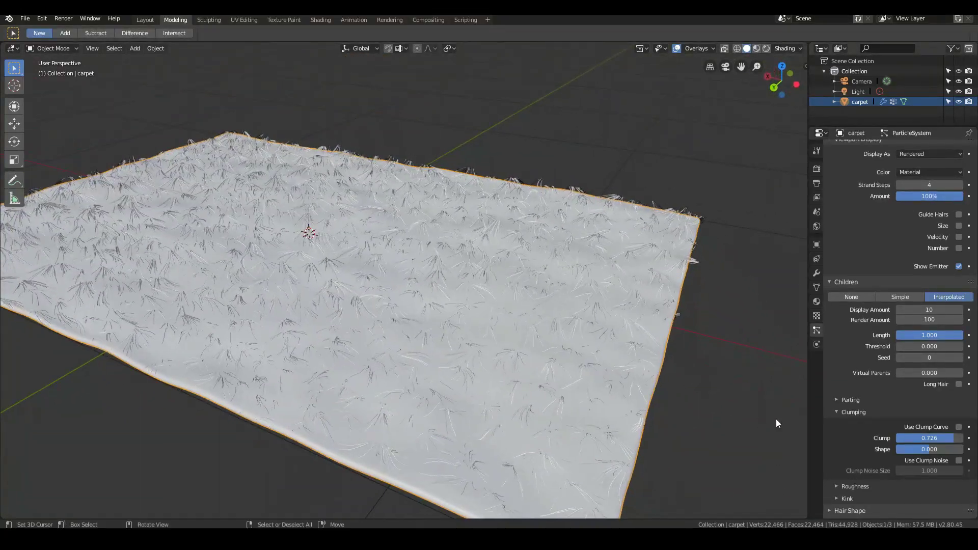
left_click_drag(949, 438, 949, 438)
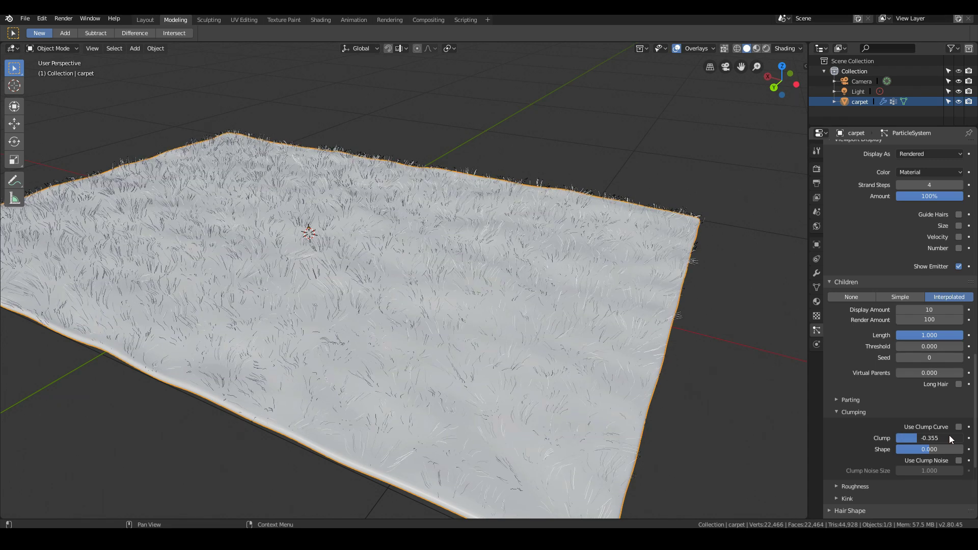
Set the child hairs' Clump to -0.548 and the clumping Shape to 0.258.
key("BackSpace")
middle_click_drag(481, 358, 407, 355)
left_click_drag(928, 438, 929, 438)
middle_click_drag(261, 331, 251, 355)
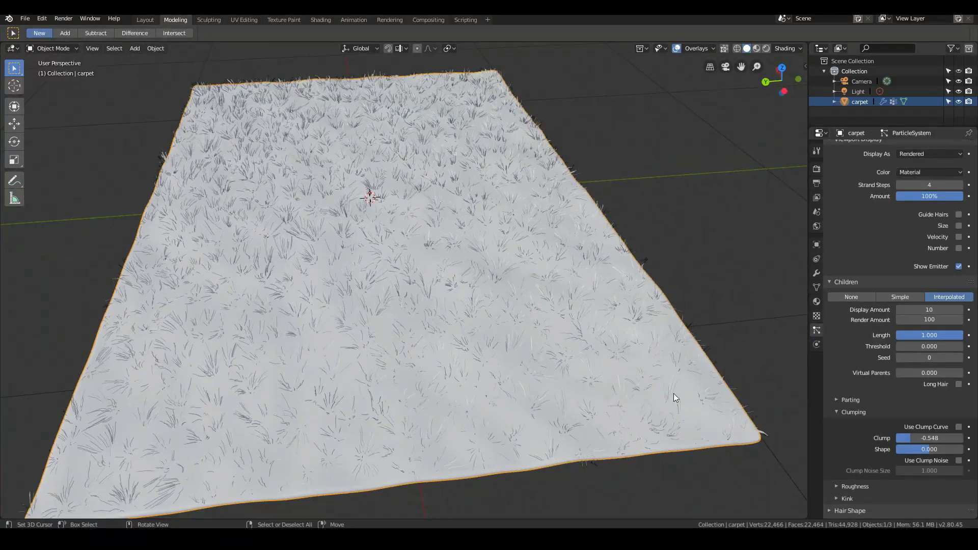
mouse_move(927, 448)
left_mouse_down()
mouse_move(903, 449)
mouse_move(953, 448)
mouse_move(924, 450)
left_mouse_up()
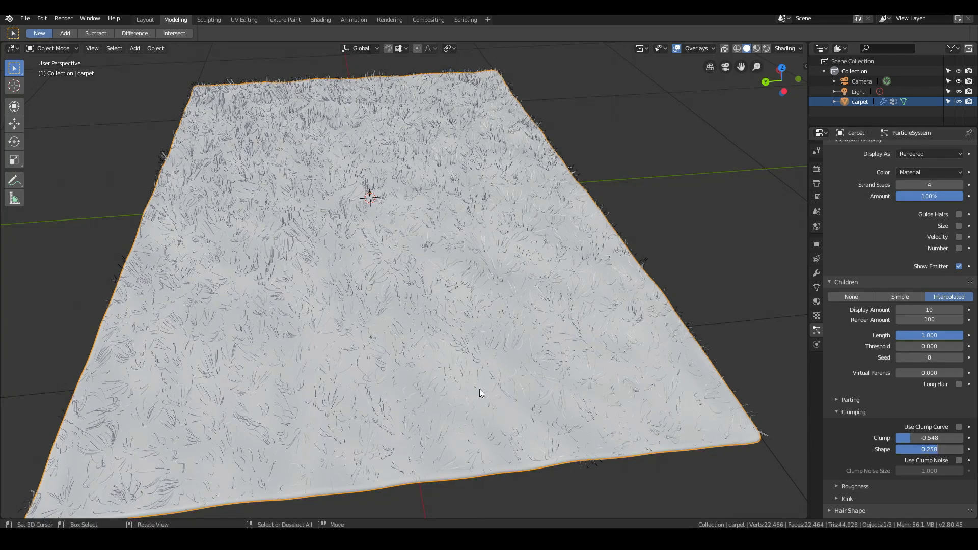
middle_click_drag(478, 390, 515, 375)
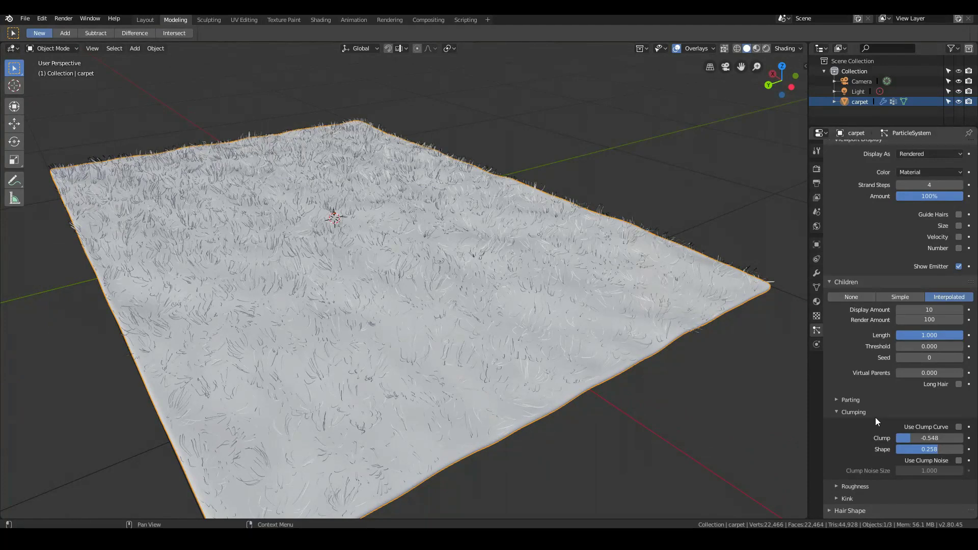
Set the Uniform roughness of the child hairs to 0.003.
scroll(875, 417, "down", 2)
left_click(835, 445)
scroll(835, 444, "down", 1)
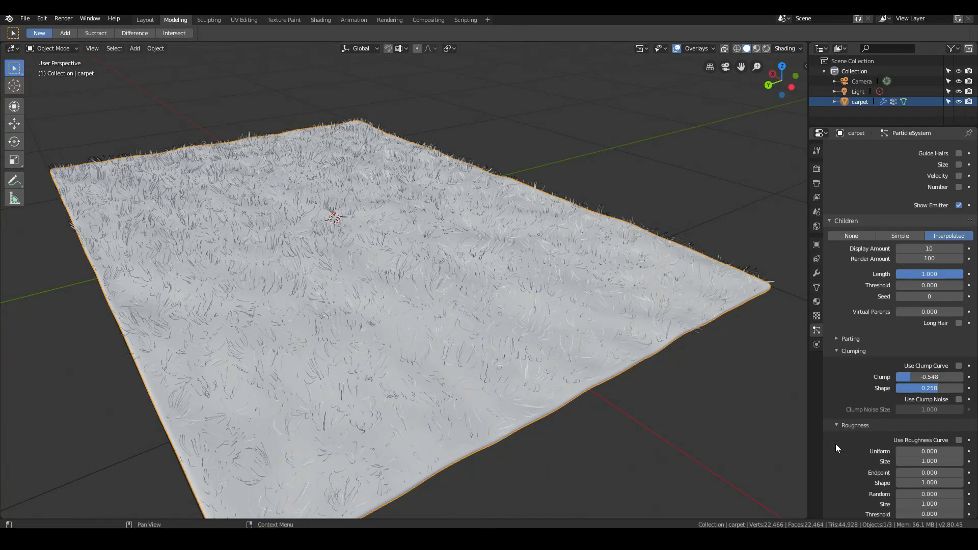
middle_click_drag(520, 377, 702, 409)
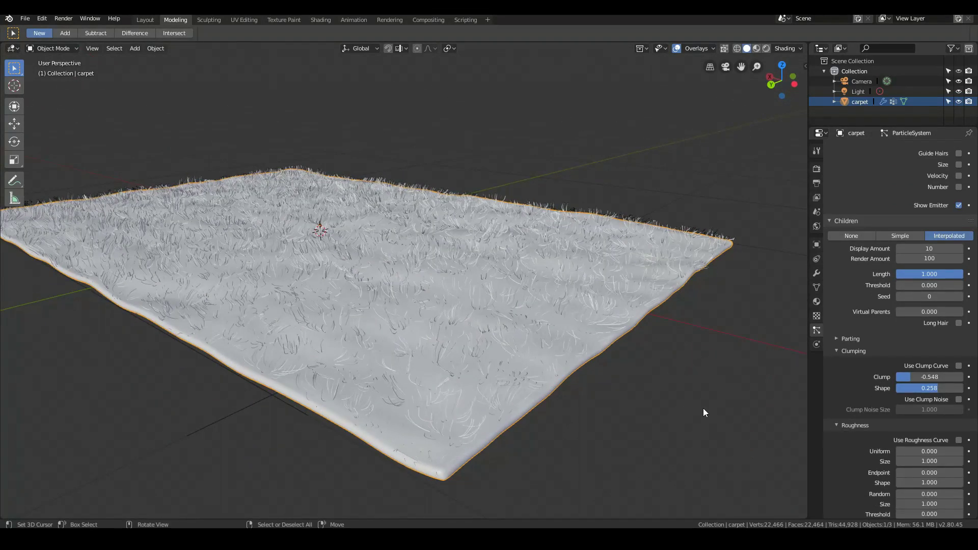
middle_click_drag(478, 375, 433, 364)
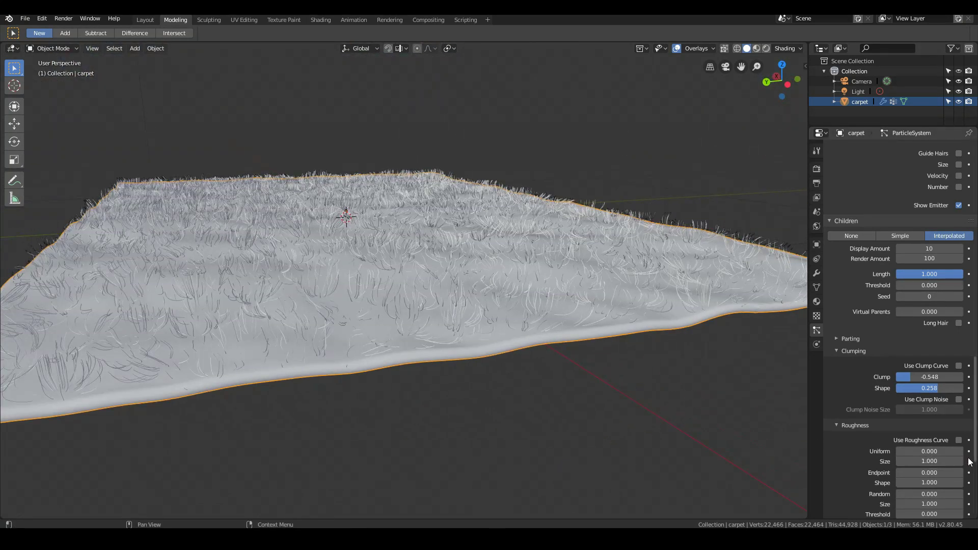
left_click(929, 451)
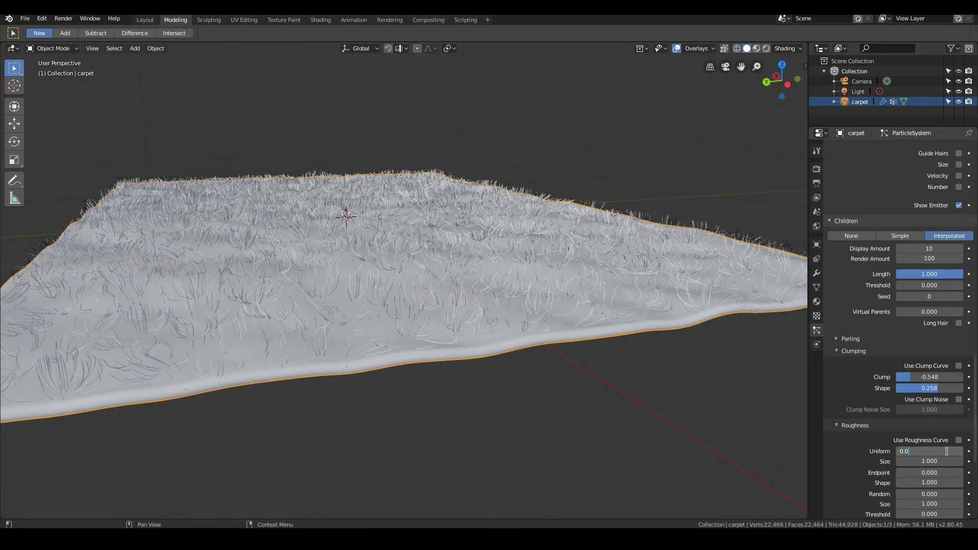
key("Return")
mouse_move(946, 450)
left_mouse_down()
mouse_move(957, 450)
mouse_move(947, 450)
left_mouse_up()
key("ctrl+z")
middle_click_drag(560, 387, 470, 368)
Set the Kink Type of the child hairs to Curl.
scroll(958, 490, "down", 3)
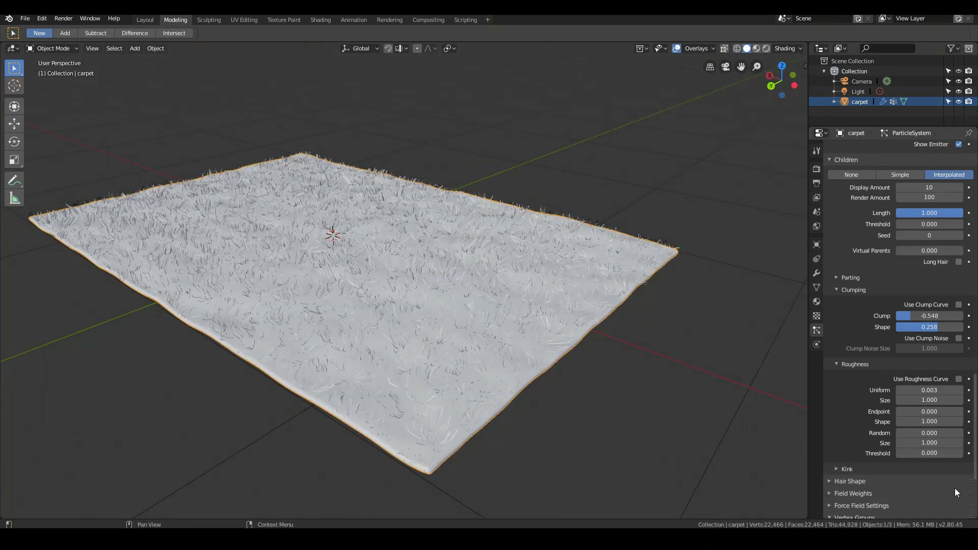
left_click(836, 364)
left_click(835, 377)
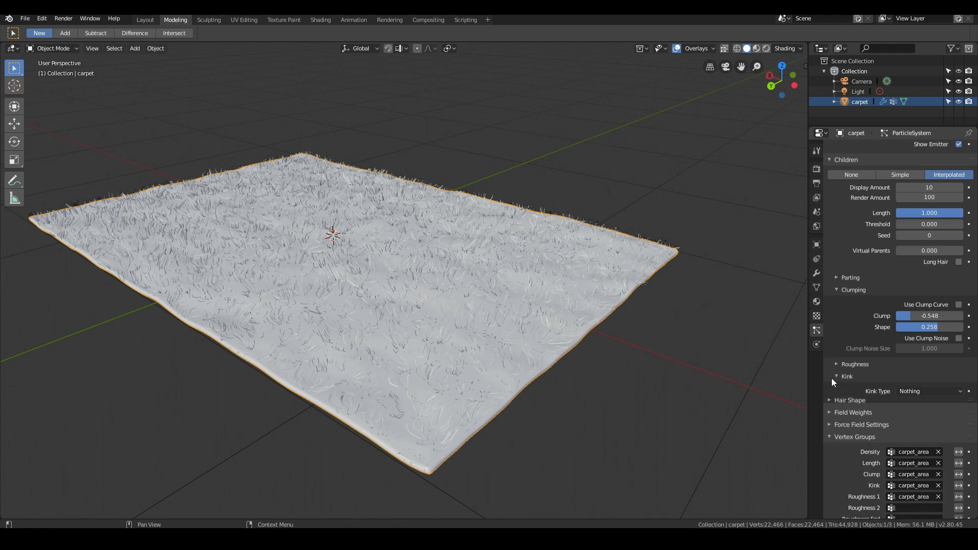
left_click(914, 392)
left_click(915, 414)
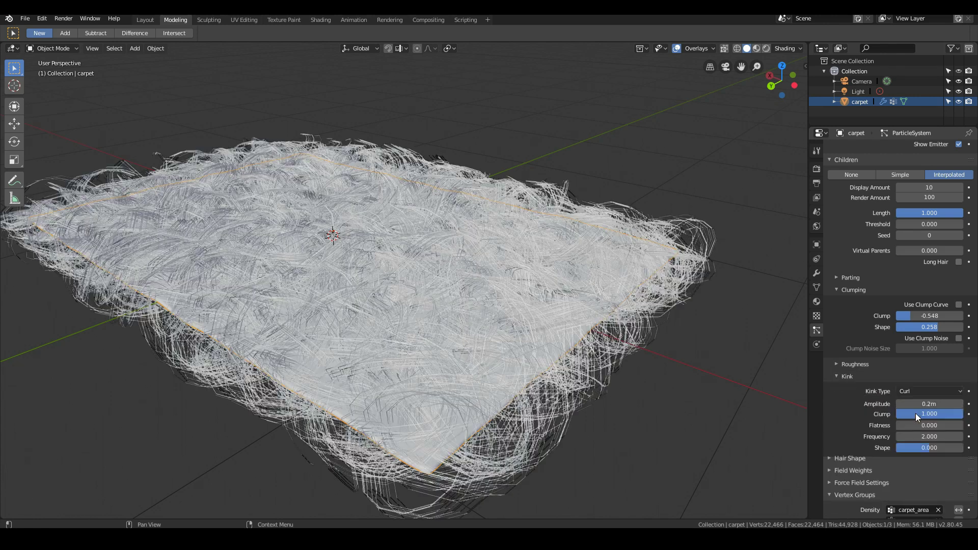
middle_click_drag(529, 373, 536, 353)
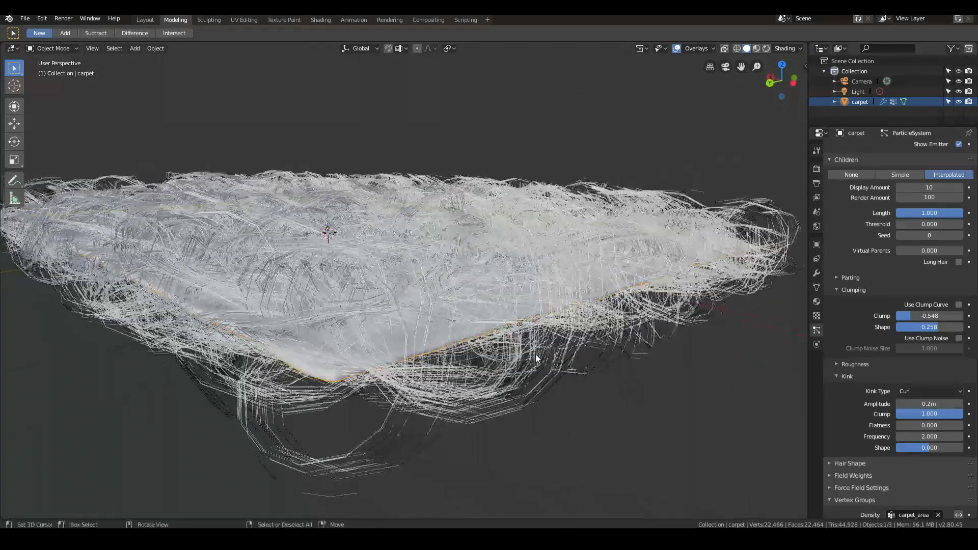
Adjust the curl's Amplitude, trying -0.01 m and 0 m and changing it to 0.003 m.
left_click_drag(933, 403, 924, 403)
left_click(933, 403)
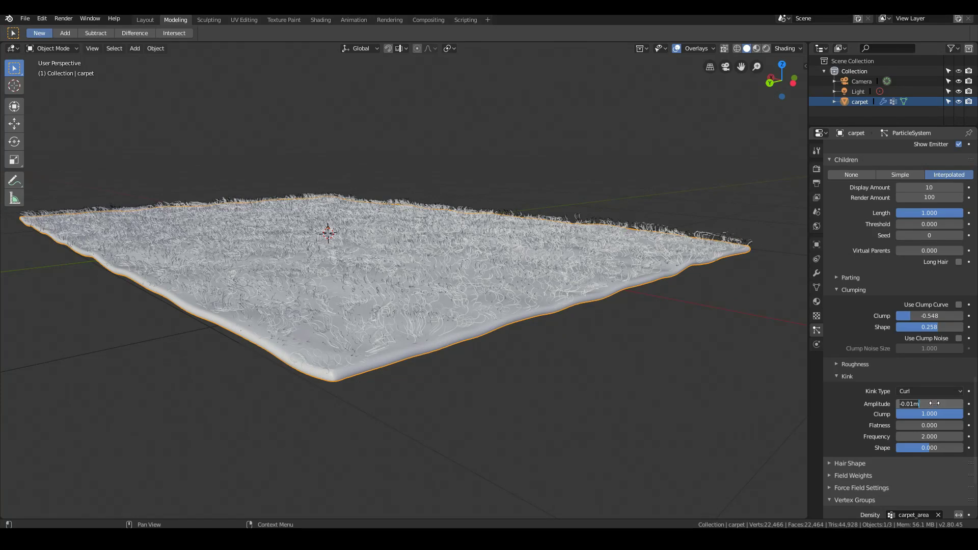
type("0")
key("Return")
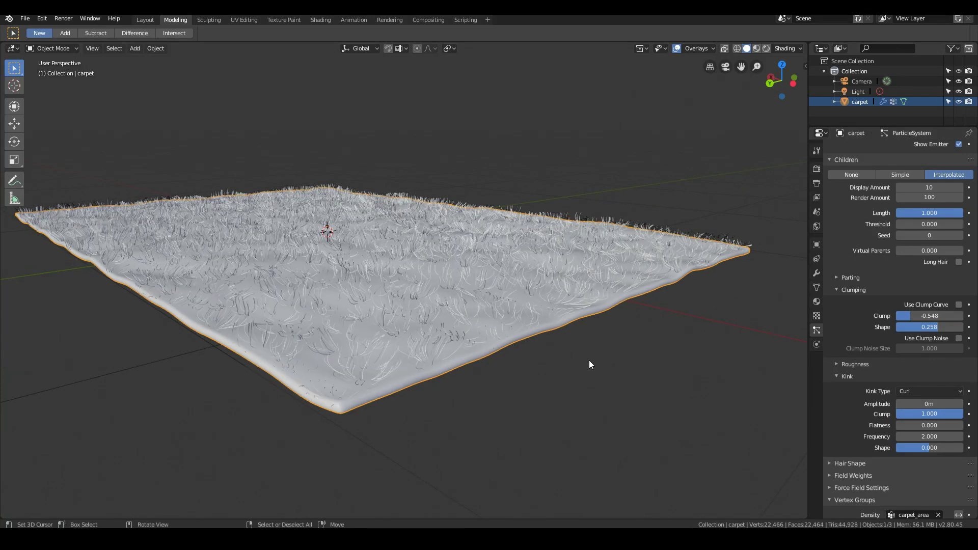
scroll(591, 360, "up", 3)
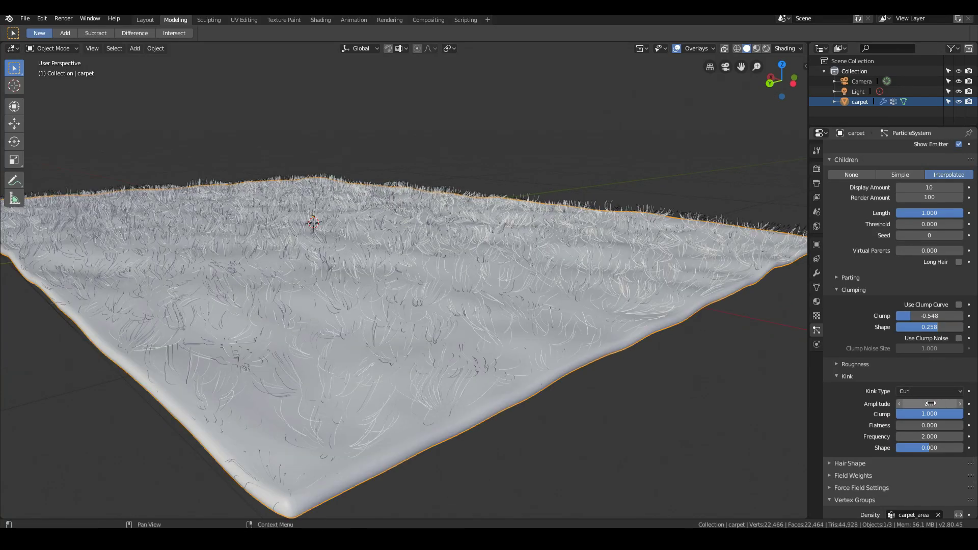
left_click_drag(928, 403, 931, 403)
mouse_move(471, 336)
middle_mouse_down()
mouse_move(547, 355)
mouse_move(534, 367)
mouse_move(497, 353)
mouse_move(371, 349)
mouse_move(498, 340)
mouse_move(484, 338)
middle_mouse_up()
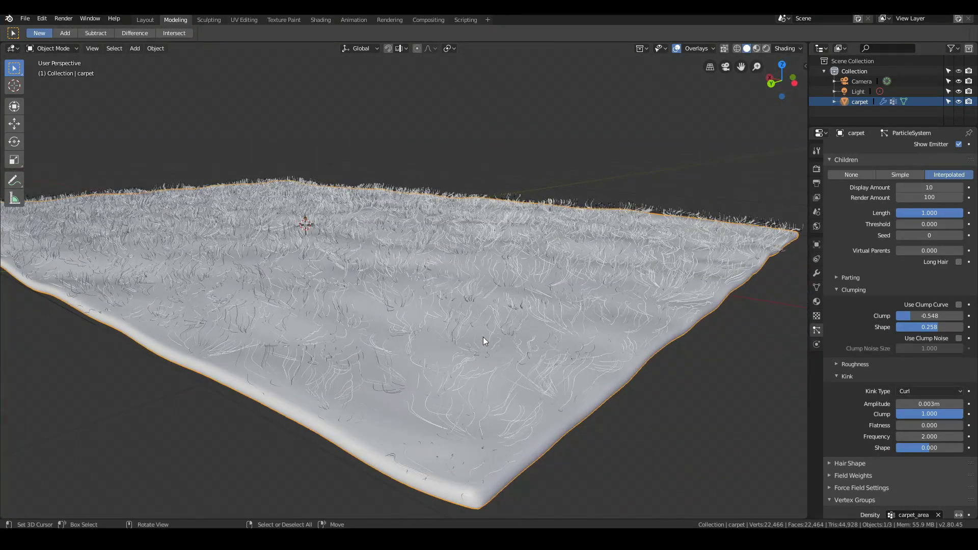
Set the curl's Frequency to 1.998 and deselect the carpet.
left_click_drag(921, 435, 922, 435)
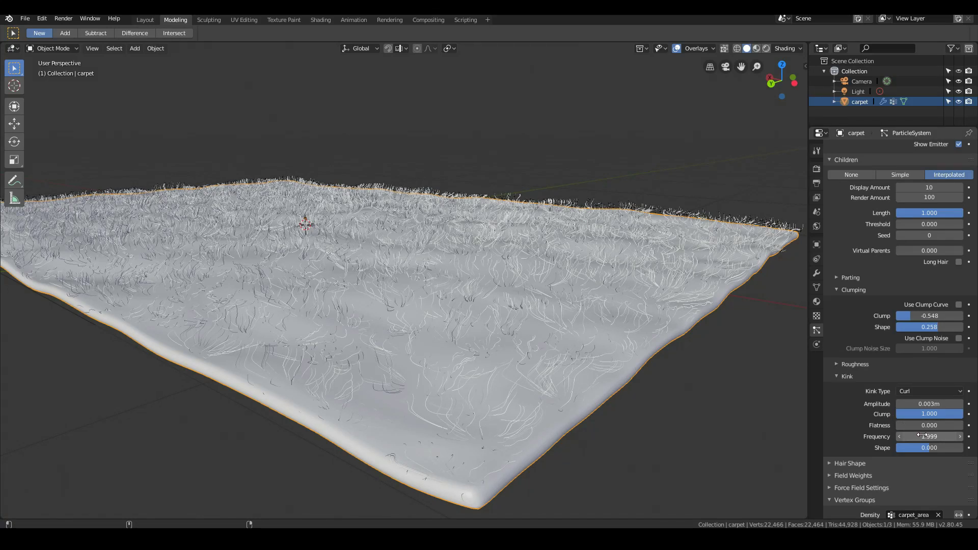
left_click_drag(922, 435, 922, 435)
left_click(689, 412)
middle_click_drag(793, 472, 466, 422)
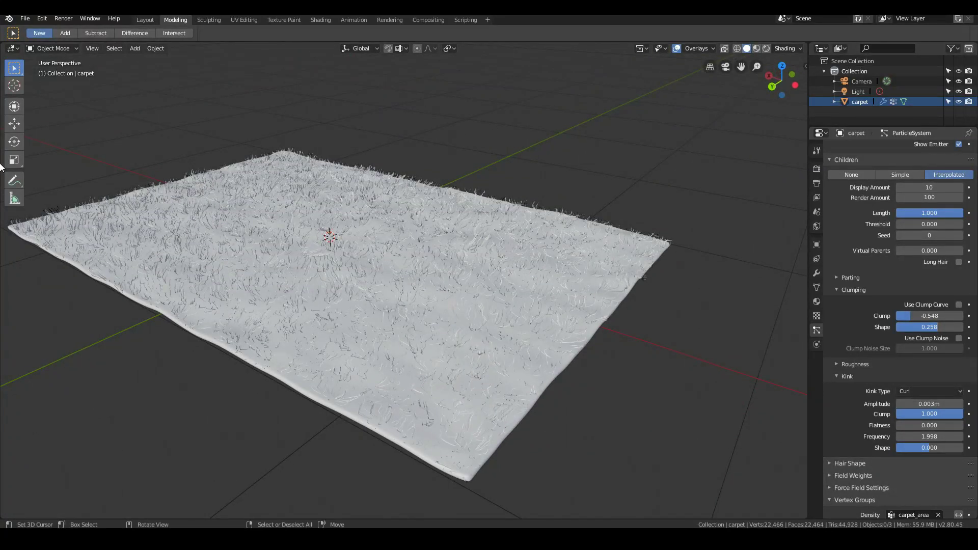
left_click(25, 18)
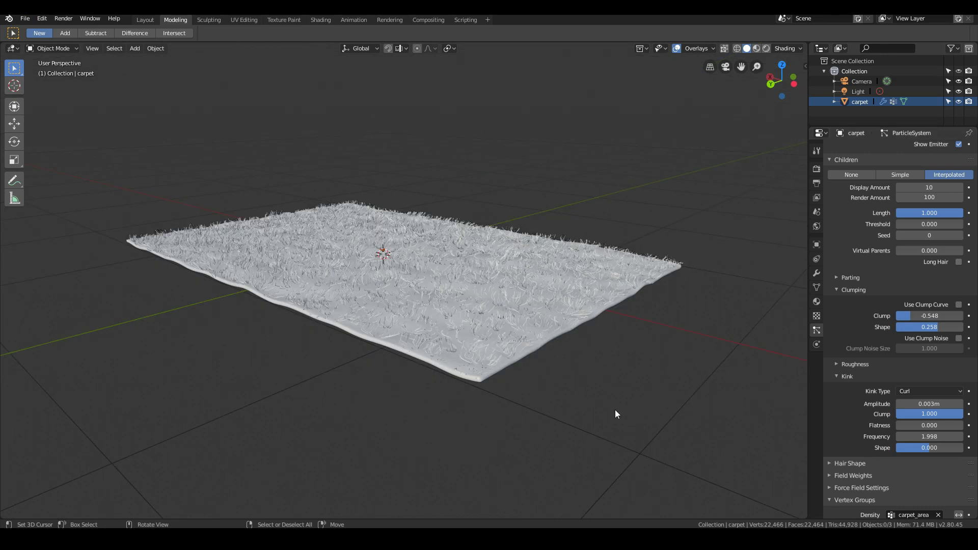
Shorten the child hairs by setting the children's Length to 0.8.
scroll(555, 379, "up", 2)
mouse_move(552, 378)
middle_mouse_down()
mouse_move(533, 372)
mouse_move(549, 389)
mouse_move(539, 381)
middle_mouse_up()
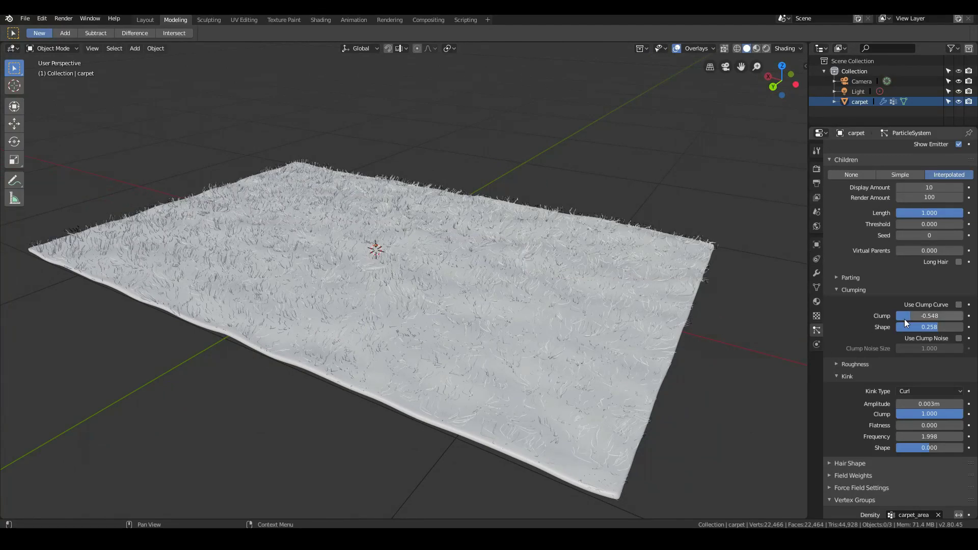
scroll(935, 298, "up", 1)
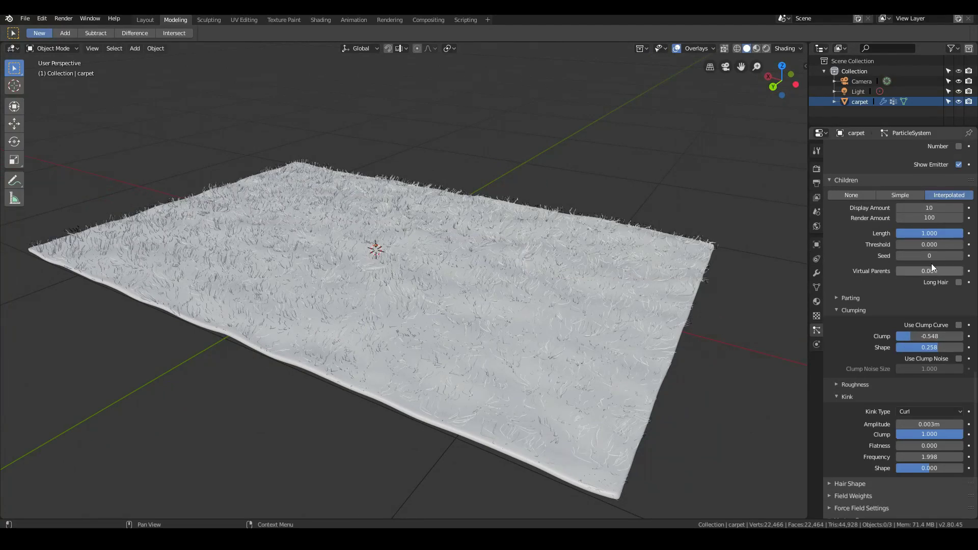
left_click(948, 234)
type("0.8")
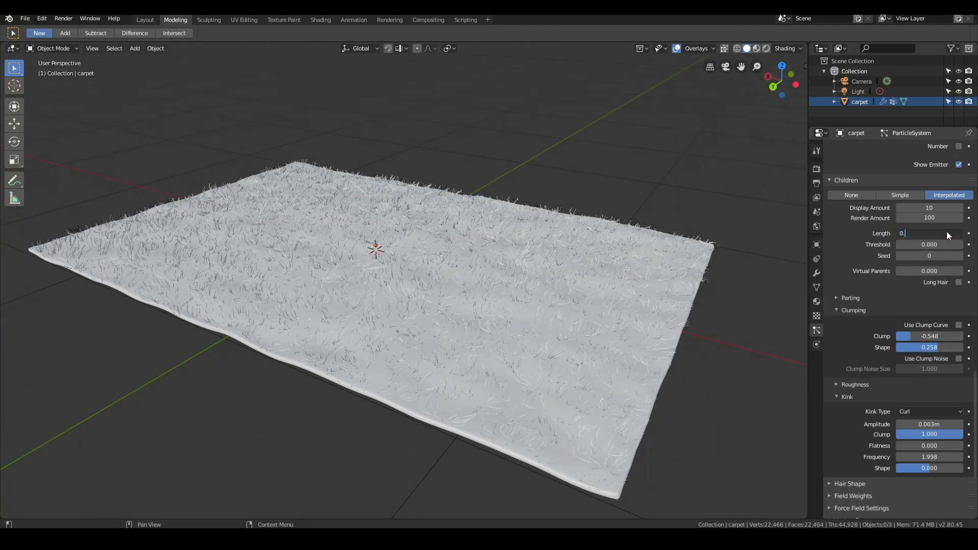
key("Return")
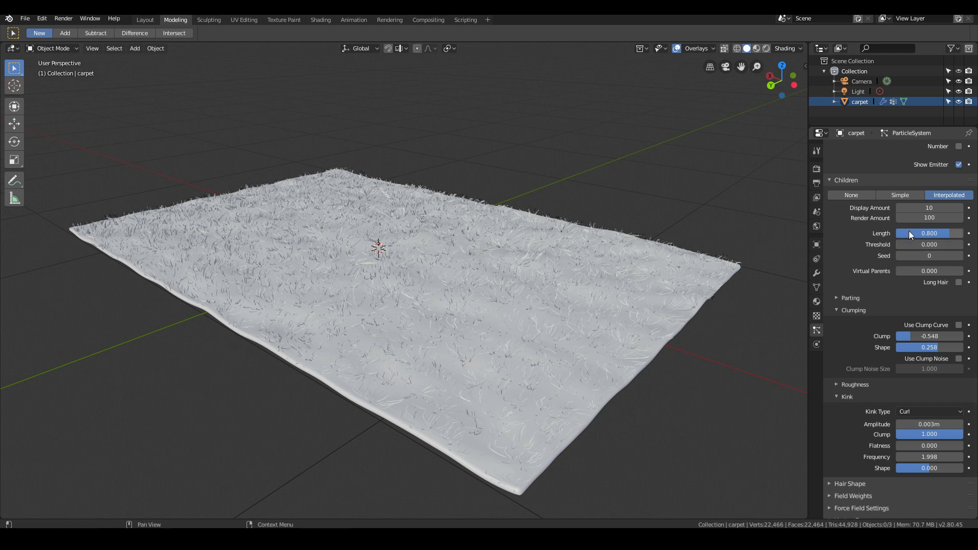
Set the length Threshold of the child hairs to 0.137.
middle_click_drag(459, 300, 459, 259)
scroll(459, 258, "up", 4)
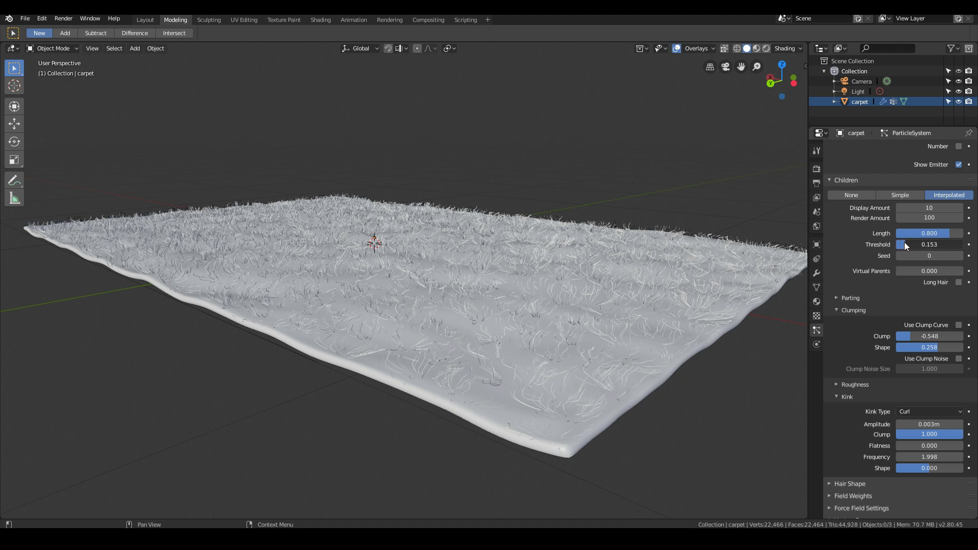
left_click_drag(903, 242, 902, 242)
middle_click_drag(515, 249, 415, 242)
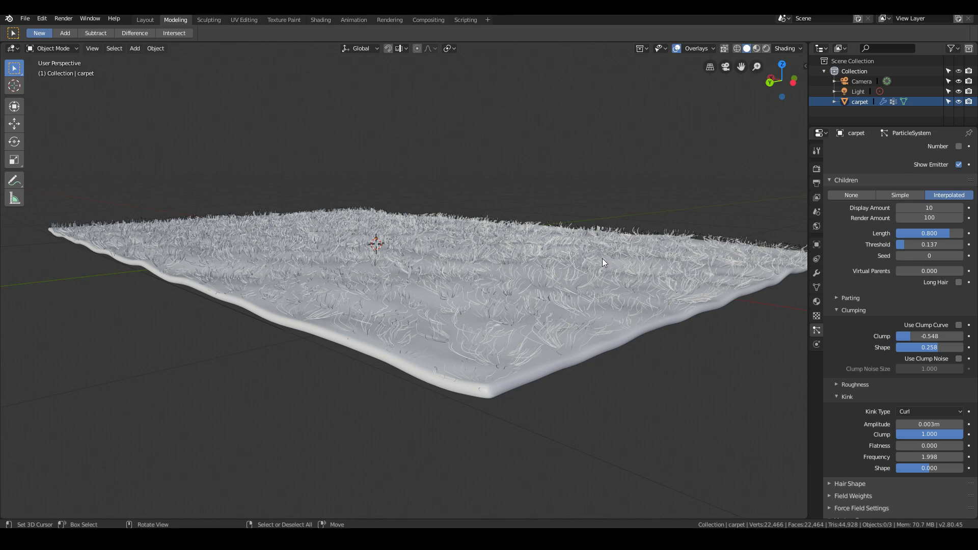
mouse_move(445, 284)
middle_mouse_down()
mouse_move(582, 275)
mouse_move(435, 277)
middle_mouse_up()
scroll(569, 279, "down", 6)
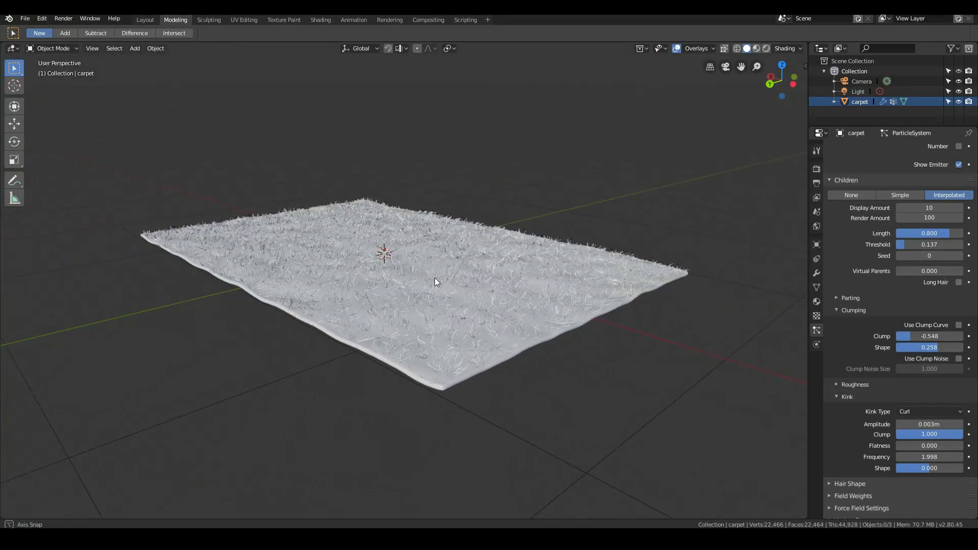
scroll(437, 279, "up", 4)
scroll(437, 279, "down", 3)
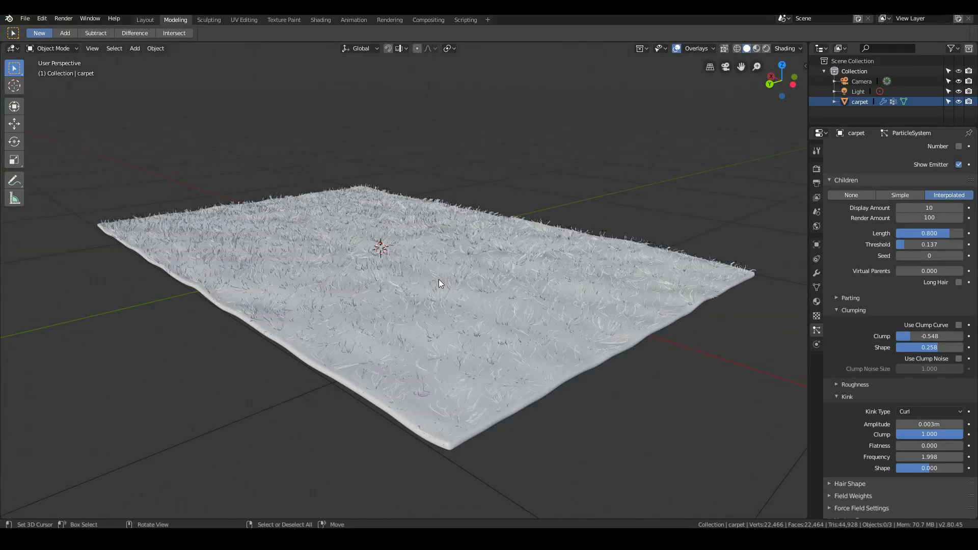
middle_click_drag(438, 279, 420, 286)
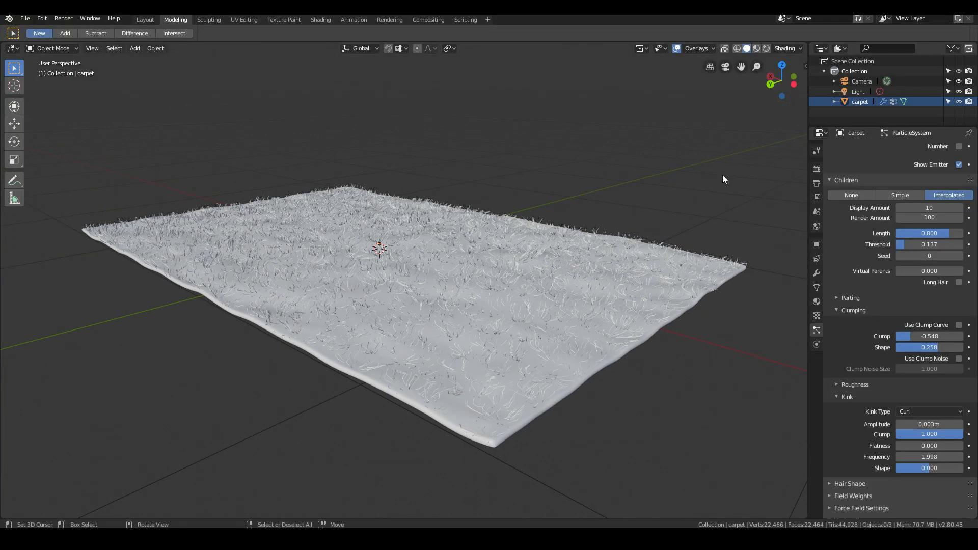
Change the scene's render engine from Eevee to Cycles.
left_click(816, 169)
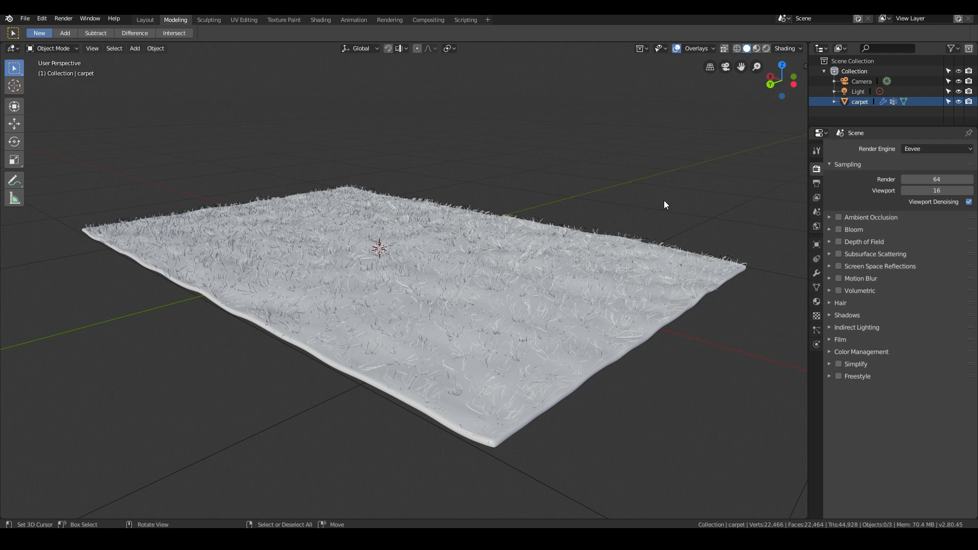
mouse_move(671, 213)
middle_mouse_down()
mouse_move(647, 221)
mouse_move(655, 218)
middle_mouse_up()
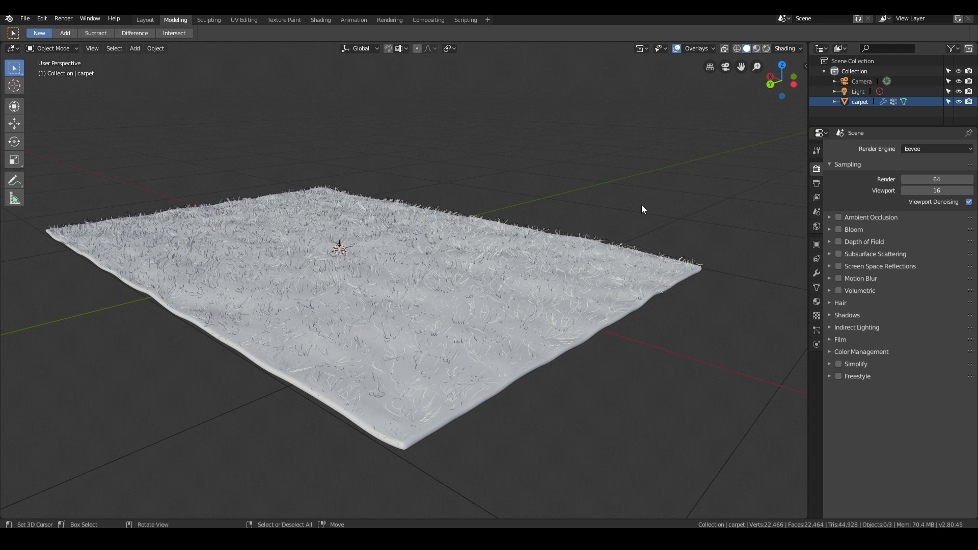
left_click(926, 147)
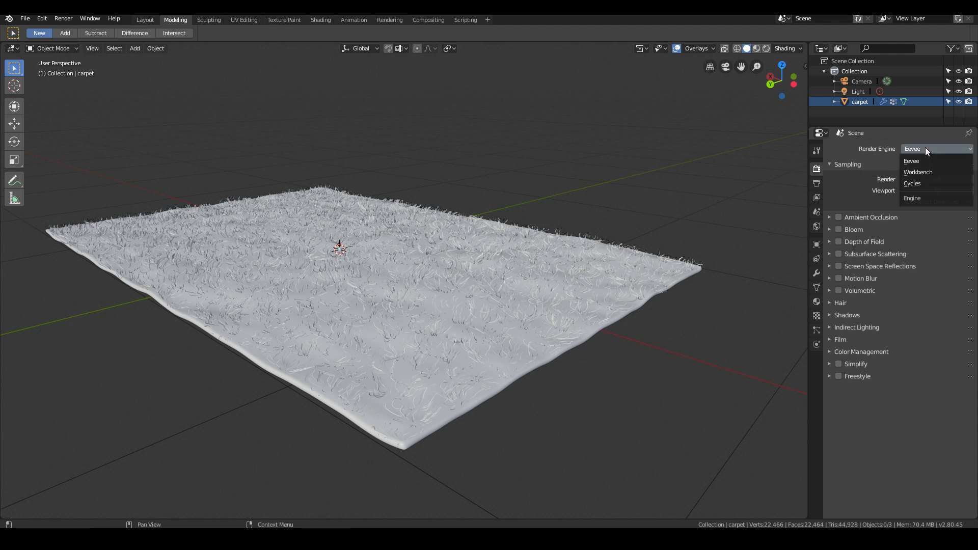
left_click(916, 183)
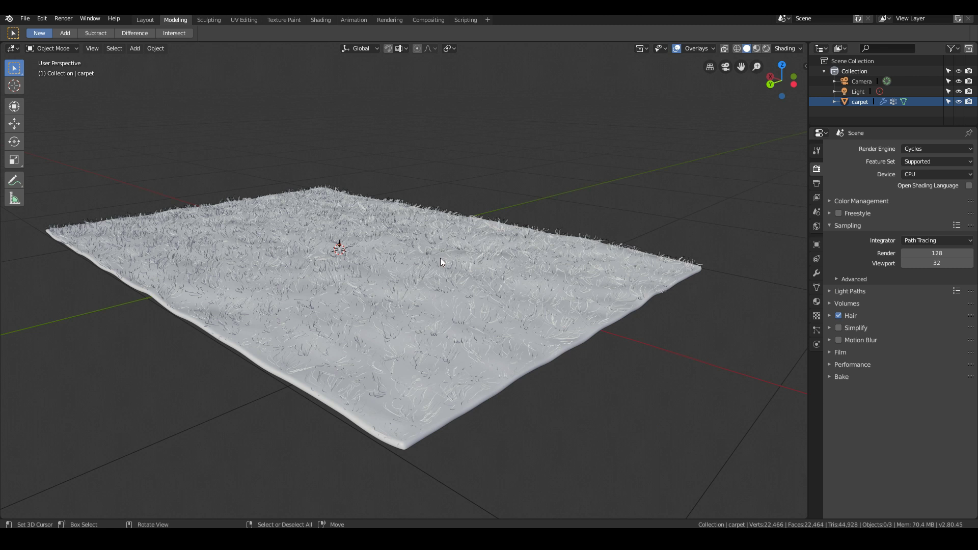
Preview the hairy carpet with rendered viewport shading and examine its surface up close.
left_click(766, 48)
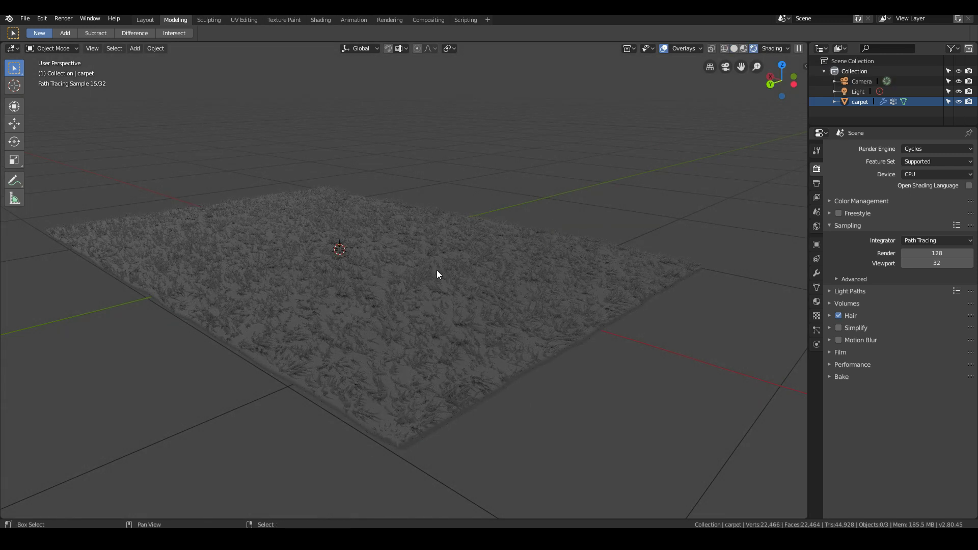
middle_click_drag(439, 272, 453, 272)
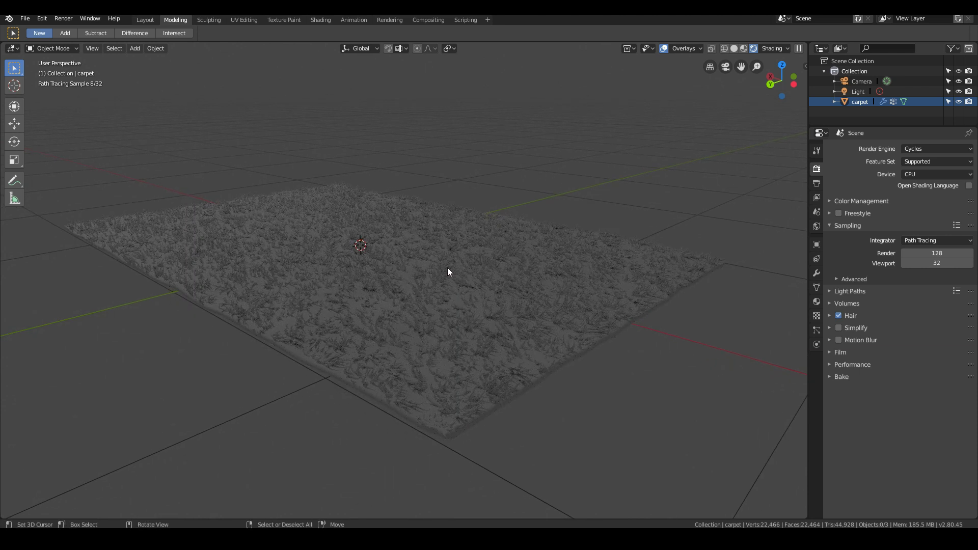
scroll(447, 272, "up", 2)
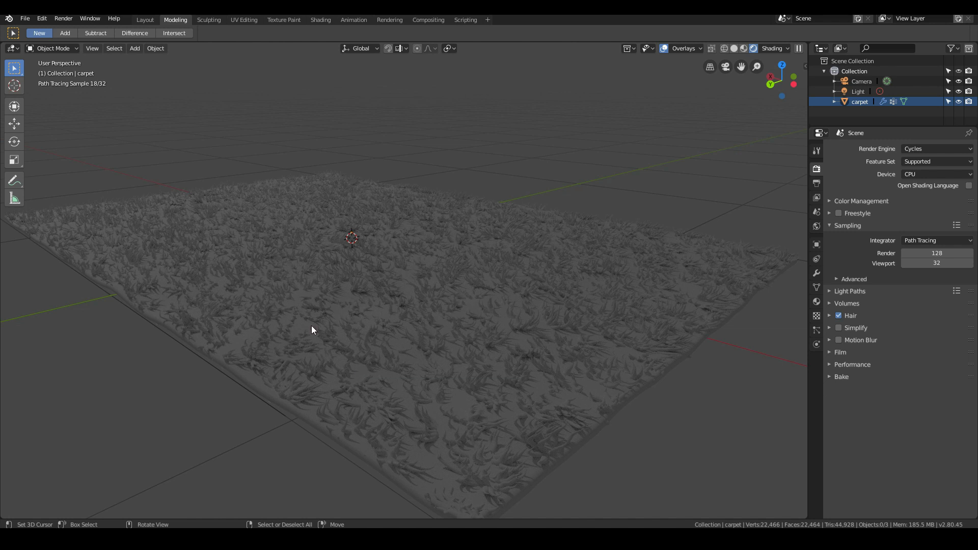
Switch to the Shading workspace, display the carpet with rendered viewport shading, and save the file.
left_click(314, 21)
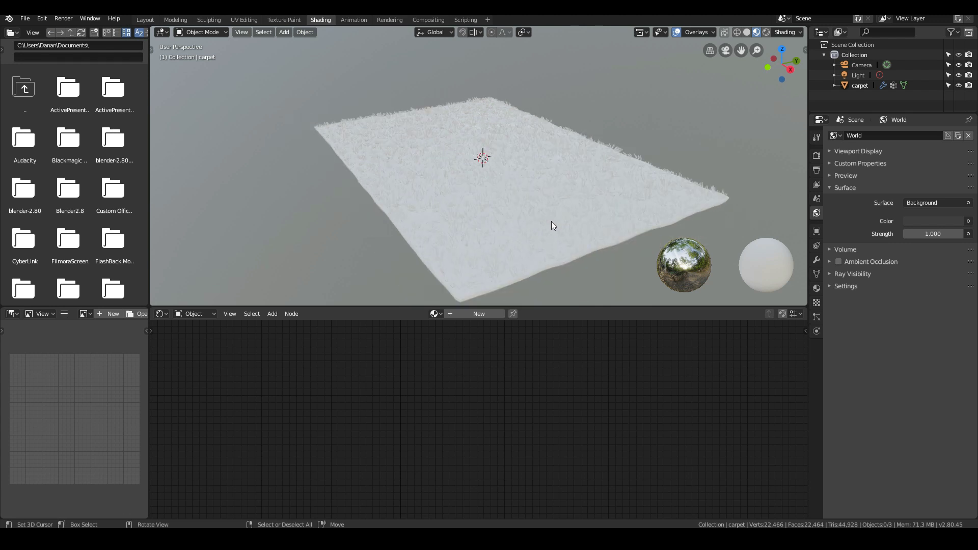
left_click(766, 33)
middle_click_drag(415, 227, 534, 227)
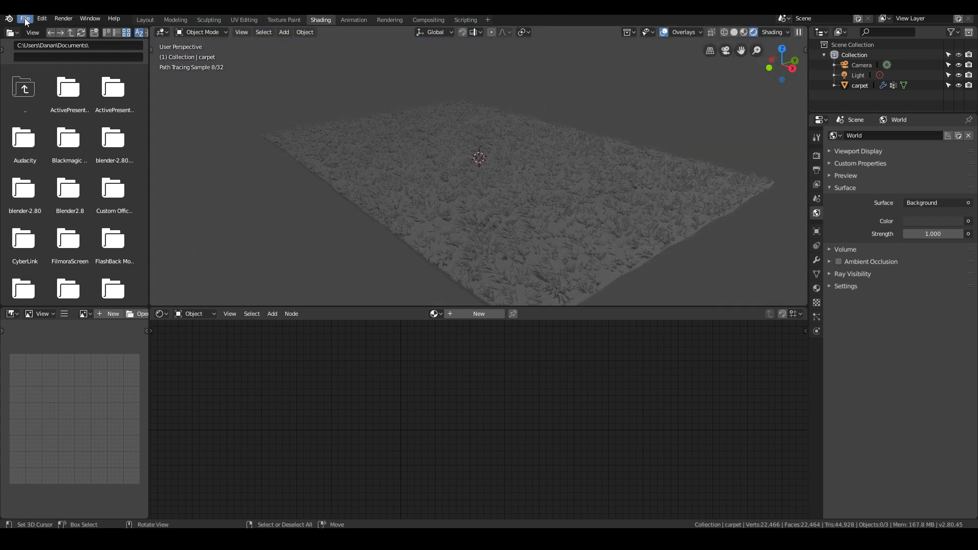
left_click(25, 18)
left_click(41, 96)
middle_click_drag(560, 199, 518, 173, "shift")
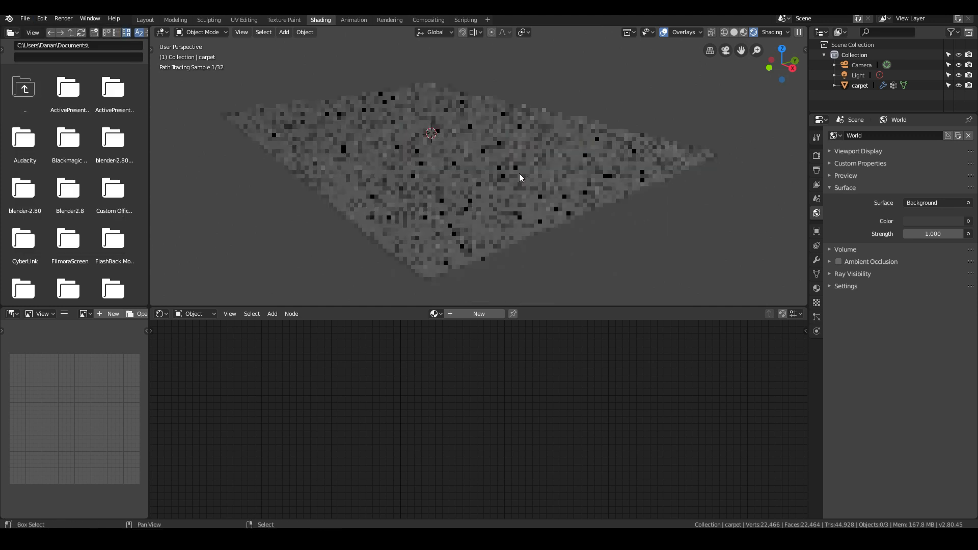
Create a new material on the carpet and name it carpet_base.
left_click(816, 288)
left_click(882, 169)
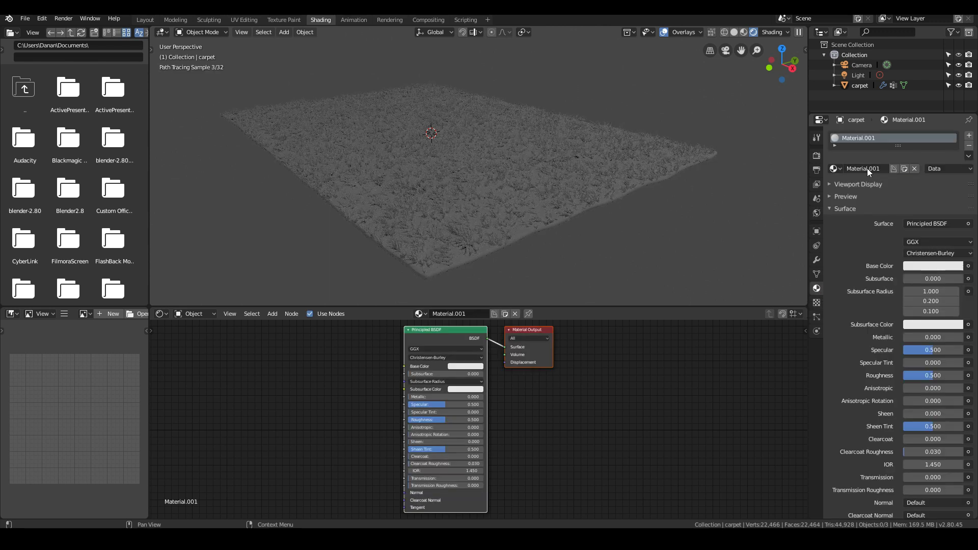
type("carpet_base")
key("Return")
scroll(539, 245, "up", 3)
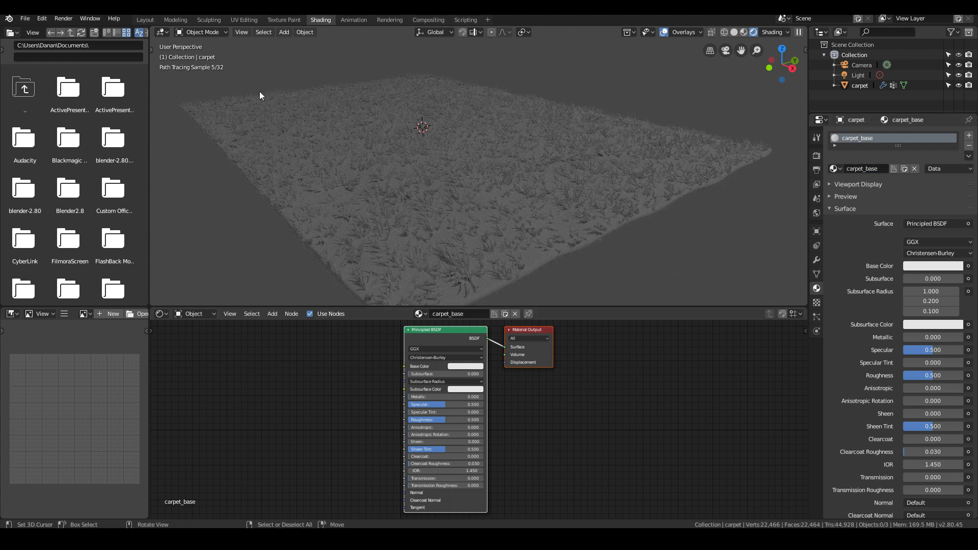
Add a second material slot to the carpet with a new material named carpet_fur.
left_click(969, 135)
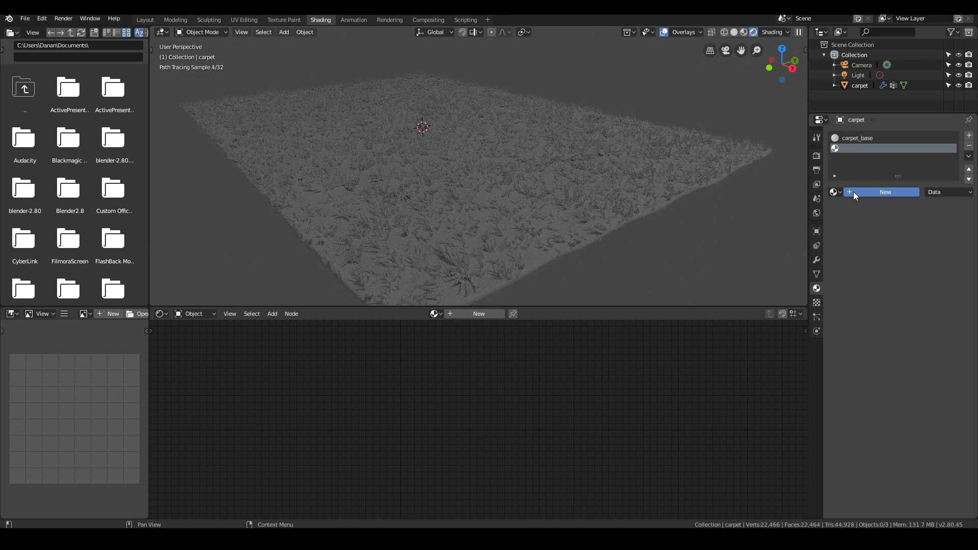
left_click(856, 193)
left_click(865, 191)
type("carpet_fur")
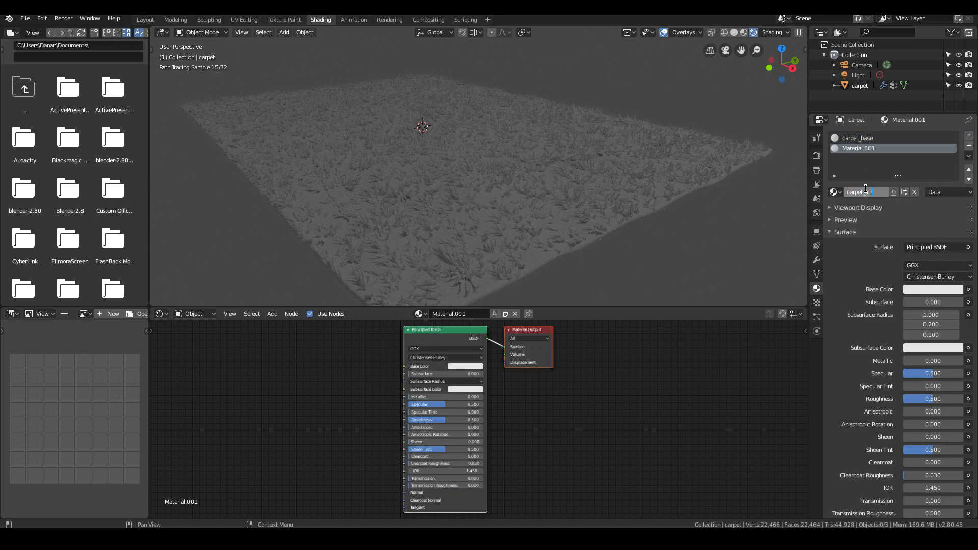
key("Return")
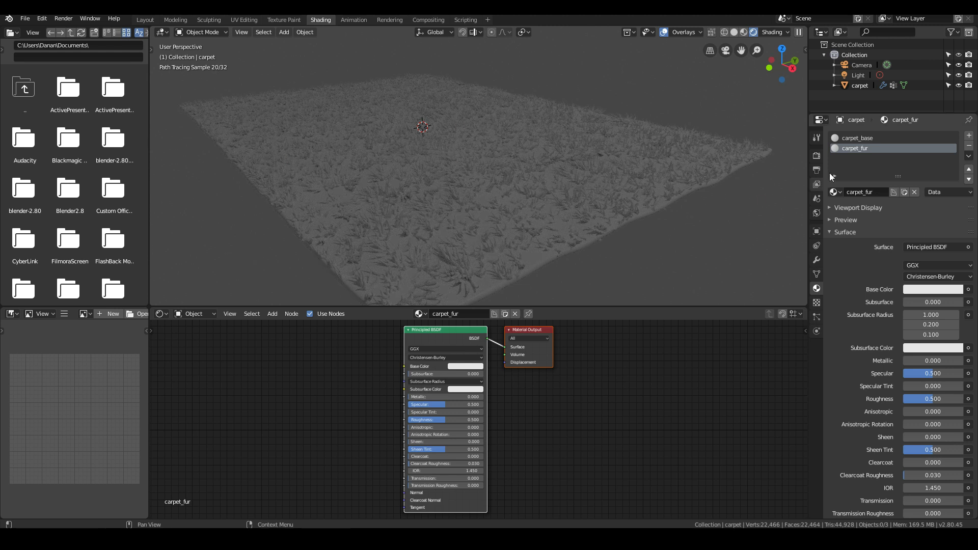
Darken the Base Color of the carpet_base material to a dark grey.
left_click(870, 138)
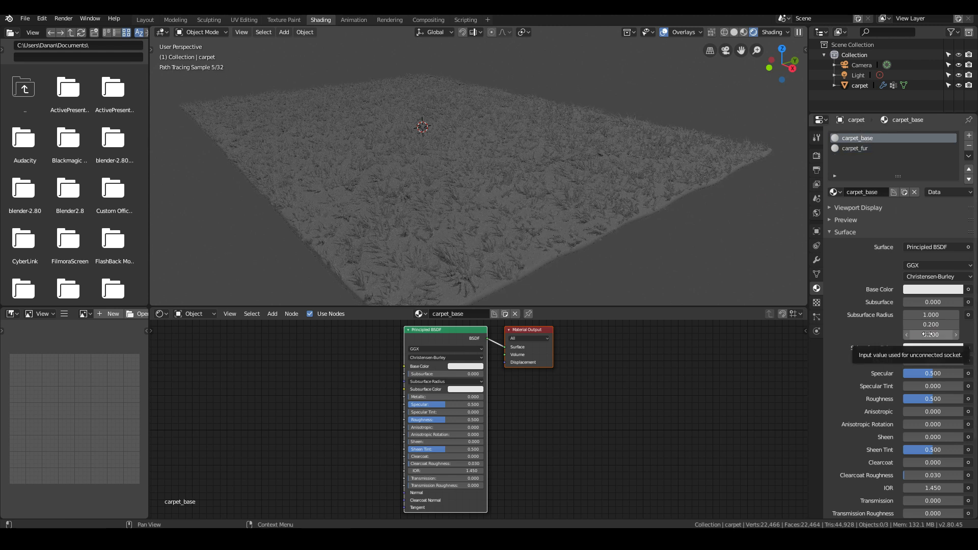
left_click(916, 290)
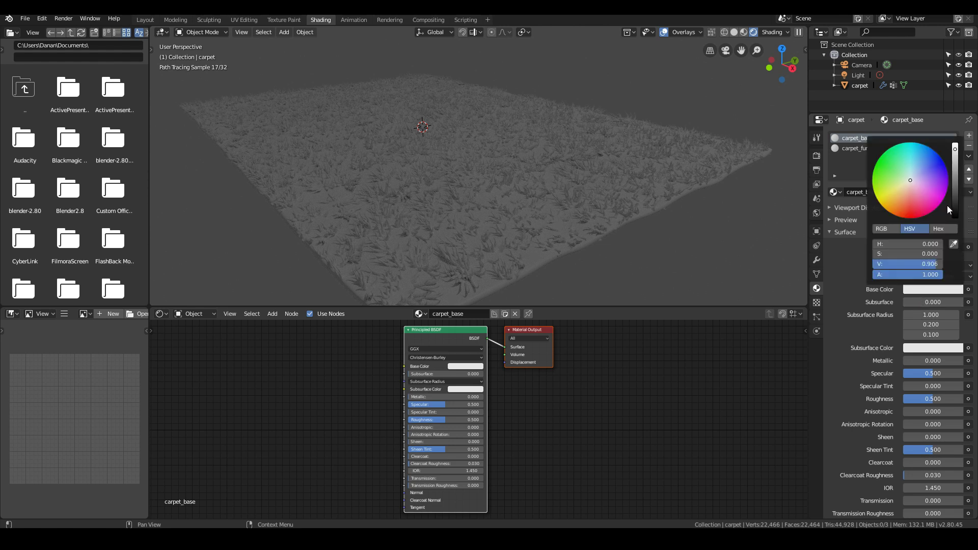
left_click_drag(955, 201, 955, 196)
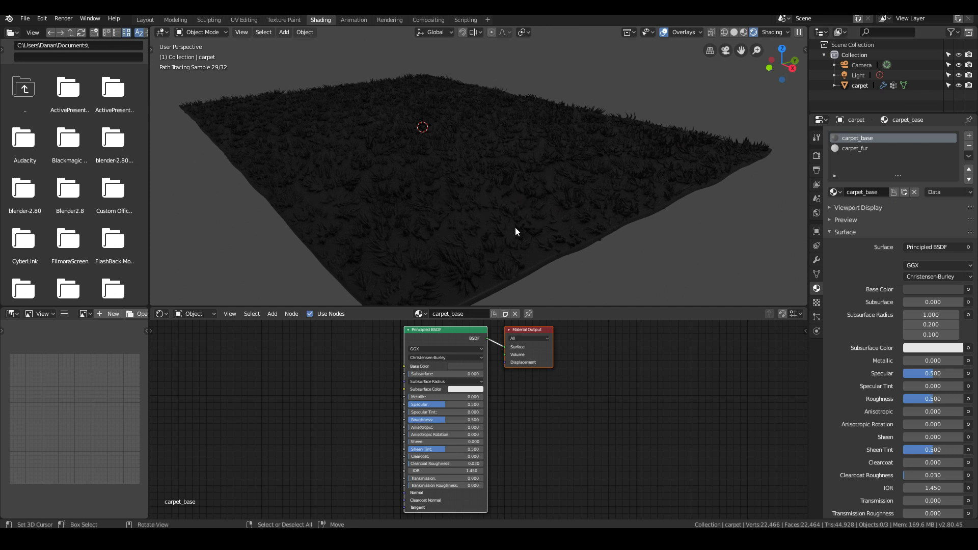
Set the Base Color of the carpet_fur material to a light grey.
left_click(861, 149)
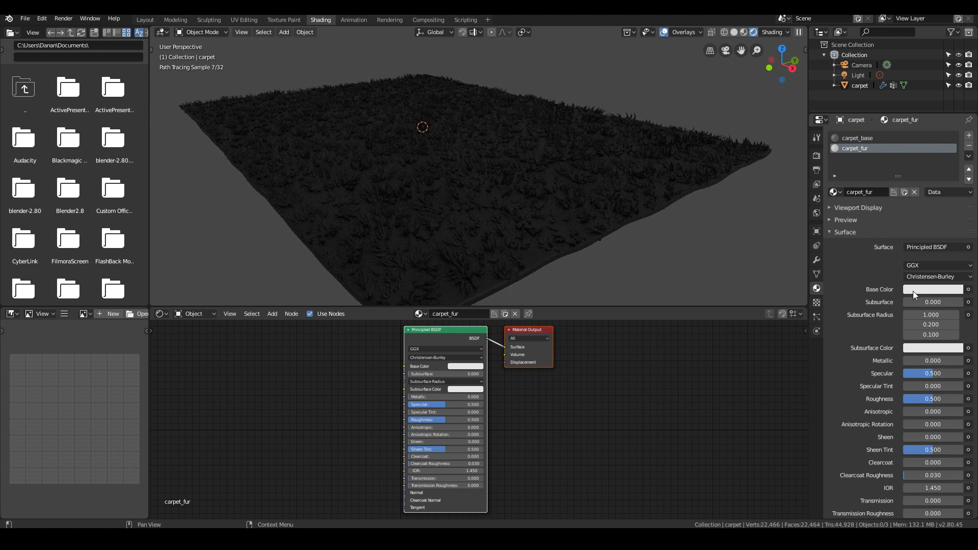
left_click(914, 290)
left_click(954, 163)
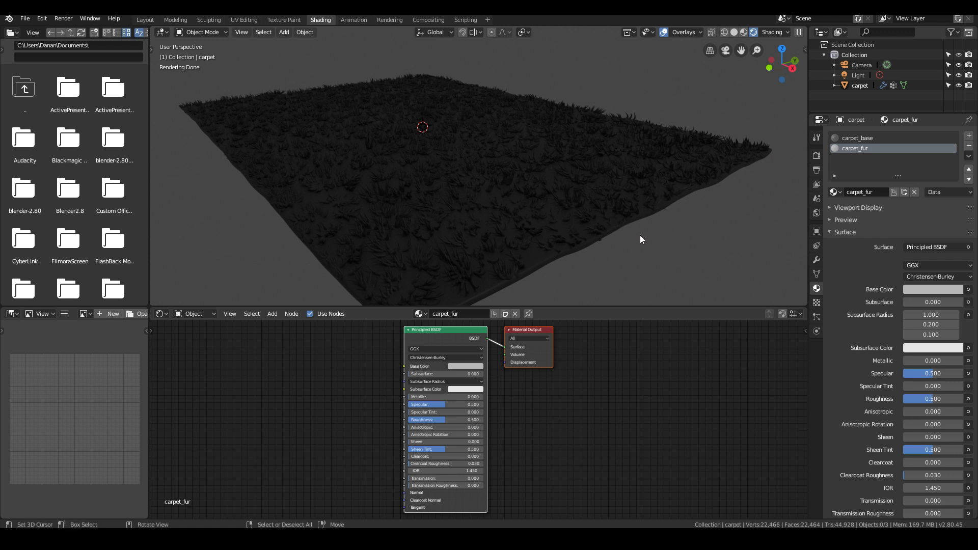
Assign carpet_fur as the render material of the carpet's hair particle system and inspect the strands up close.
left_click(816, 317)
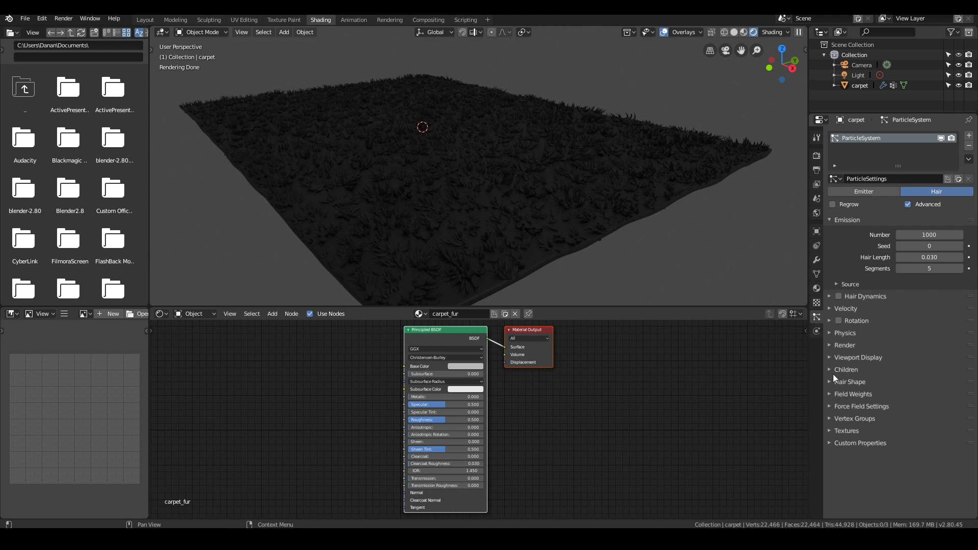
left_click(830, 347)
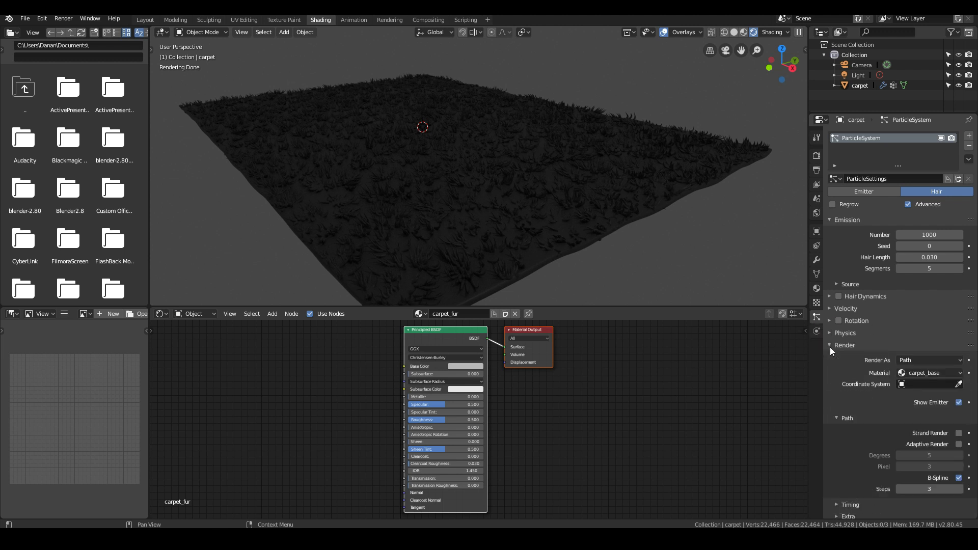
left_click(920, 374)
left_click(927, 396)
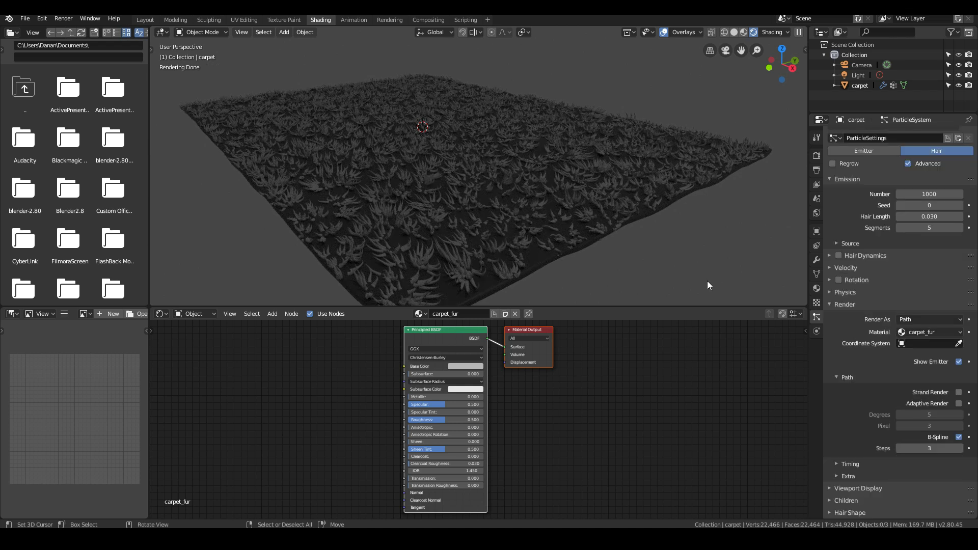
scroll(532, 228, "up", 5)
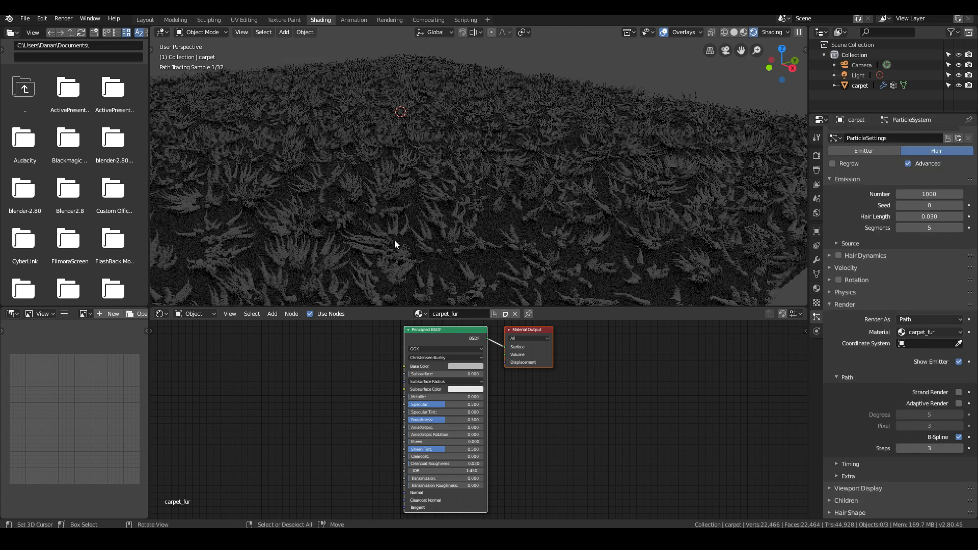
scroll(410, 242, "up", 1)
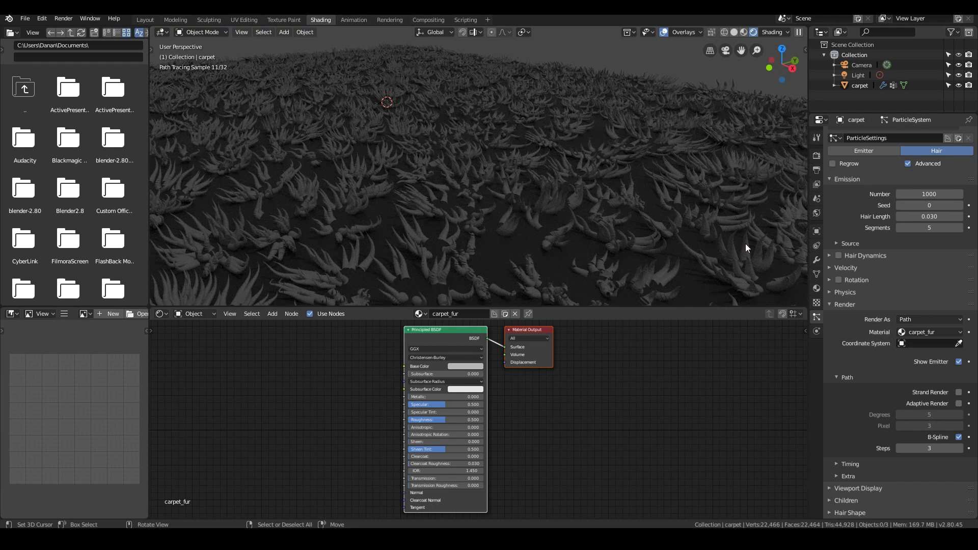
Thin the hair strands by setting the Hair Shape's Radius Root to 0.2 m and Tip to 0.1 m.
scroll(873, 262, "down", 3)
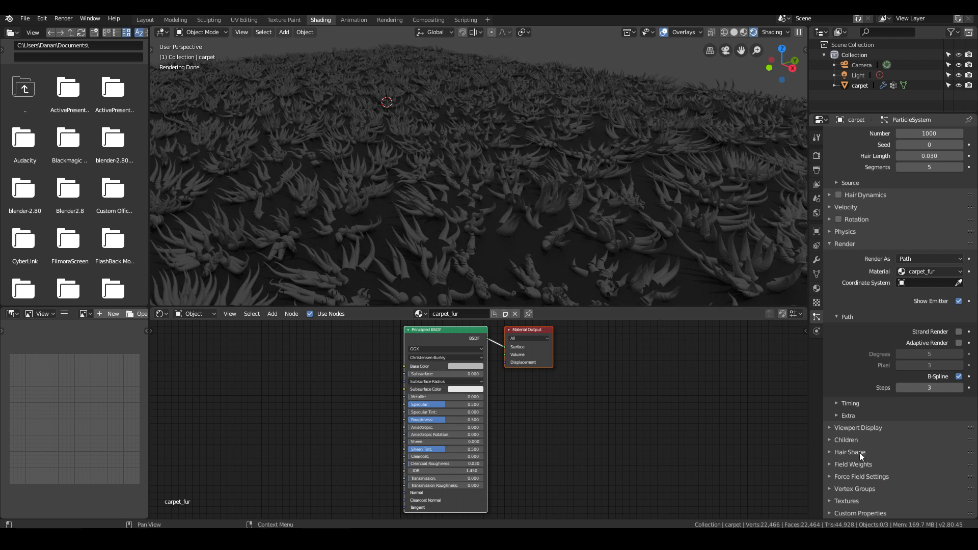
left_click(844, 451)
scroll(846, 452, "down", 3)
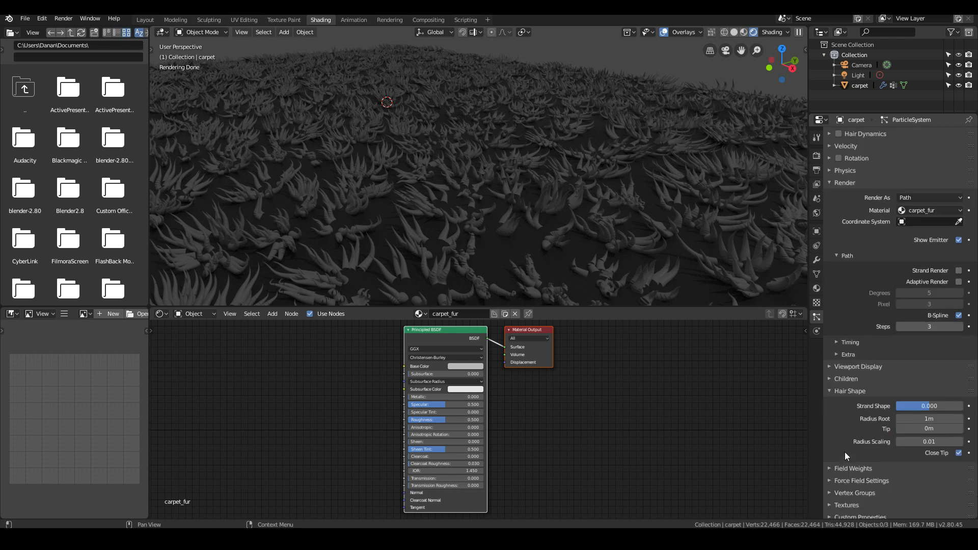
left_click(930, 414)
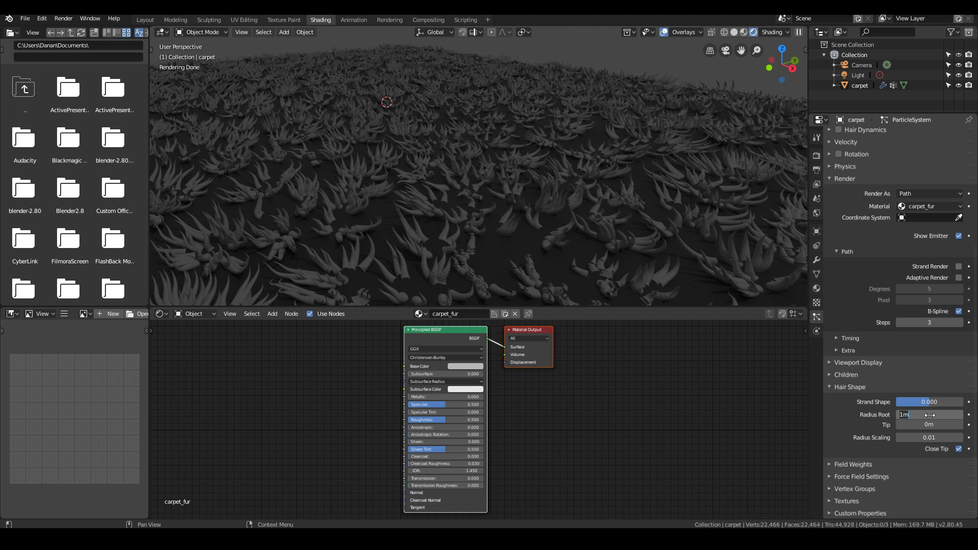
type("0.0")
key("BackSpace")
key("Return")
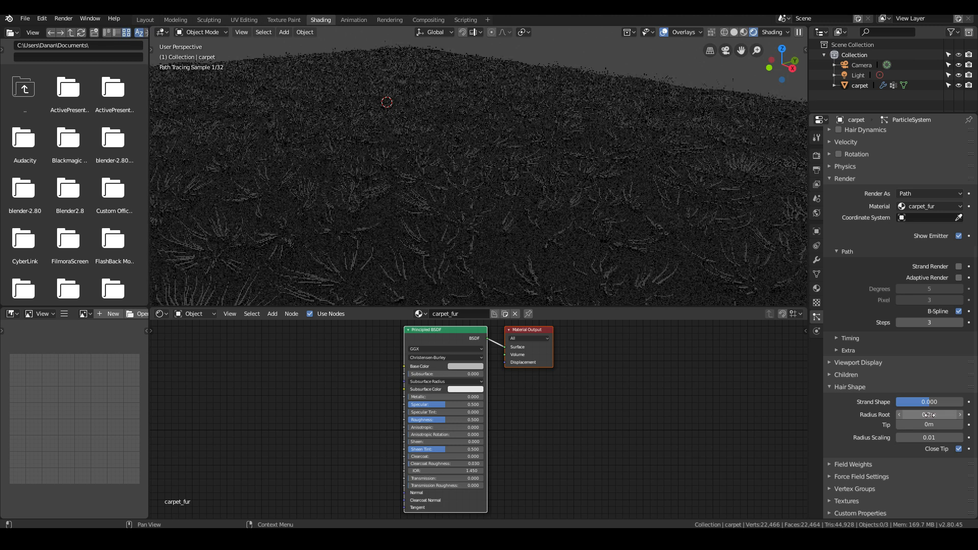
left_click(924, 424)
type("0.1")
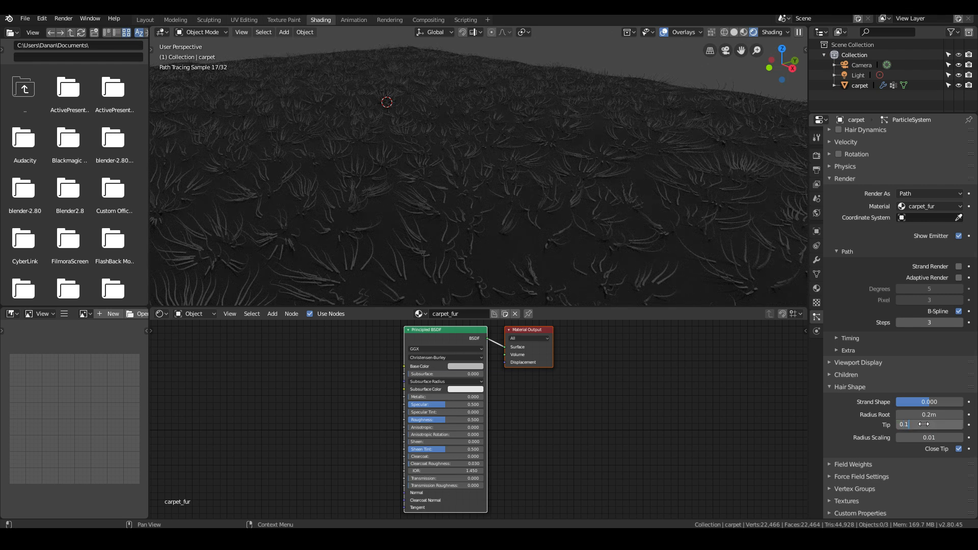
key("Return")
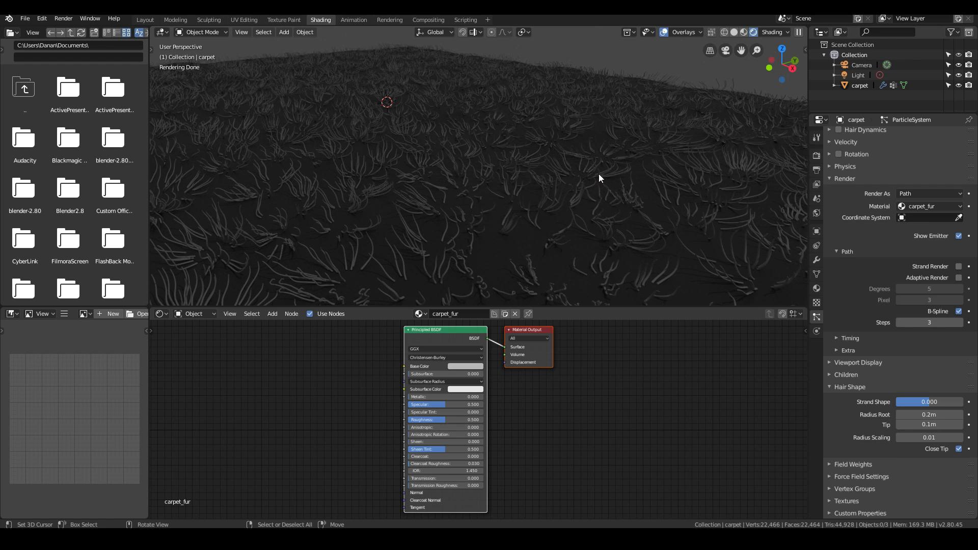
Try a thicker Radius Root of 0.3 m for the hair strands and check the carpet near and far.
scroll(512, 237, "down", 5)
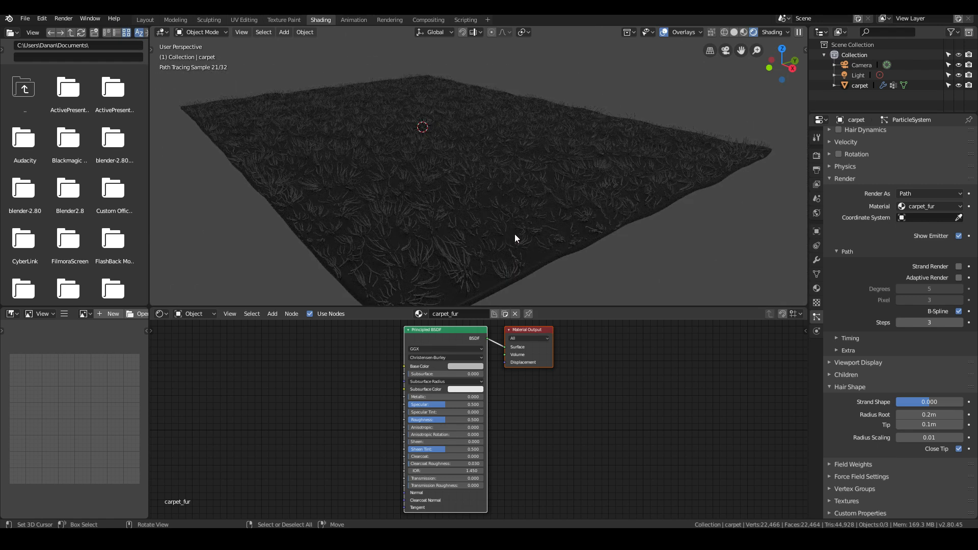
left_click(933, 415)
type("0.3")
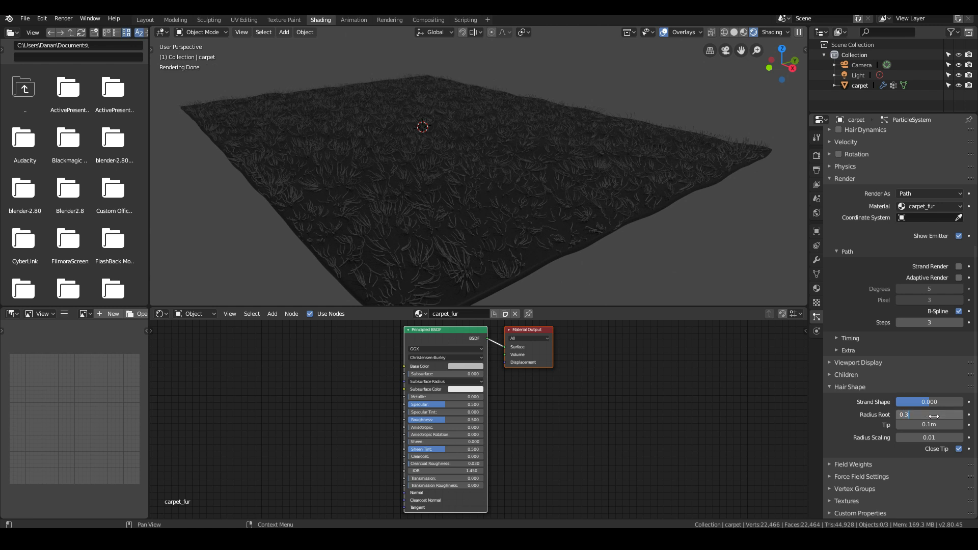
key("Return")
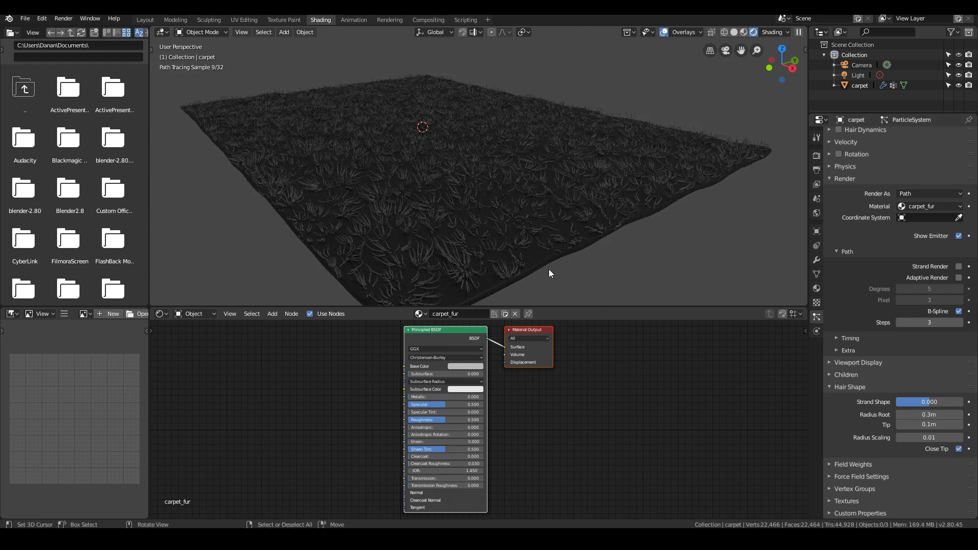
scroll(548, 253, "up", 1)
scroll(548, 254, "up", 1)
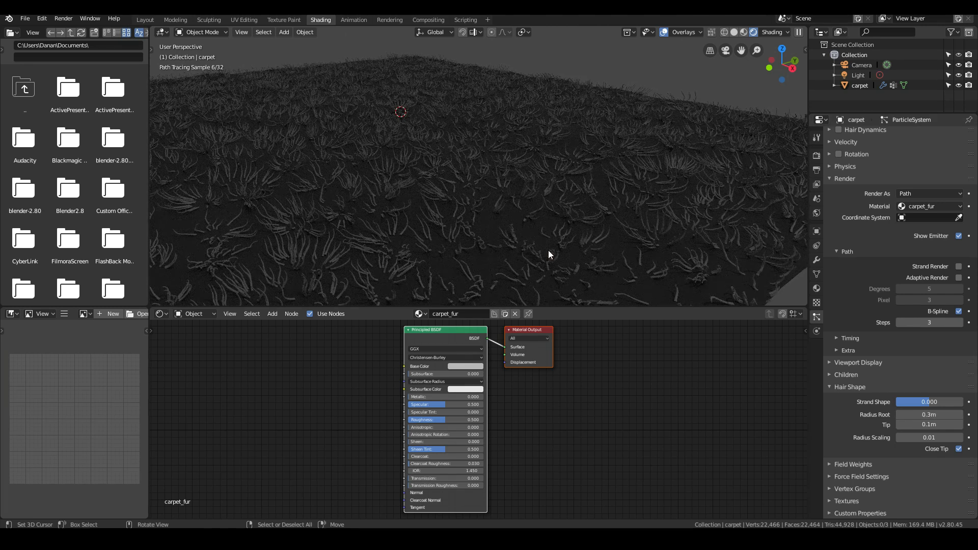
scroll(548, 254, "down", 6)
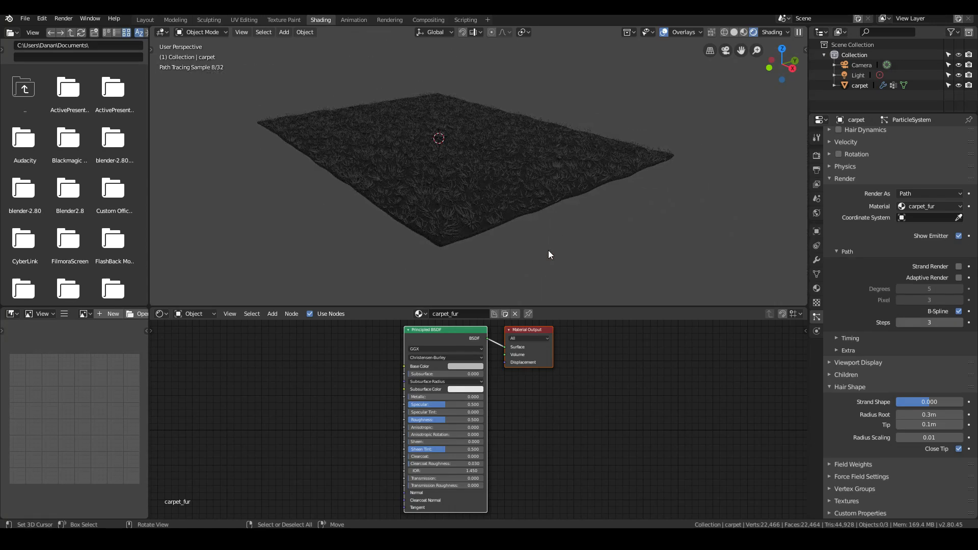
Set the hair strands' Radius Root to 0.22 m and check the carpet in the rendered view.
scroll(548, 252, "up", 6)
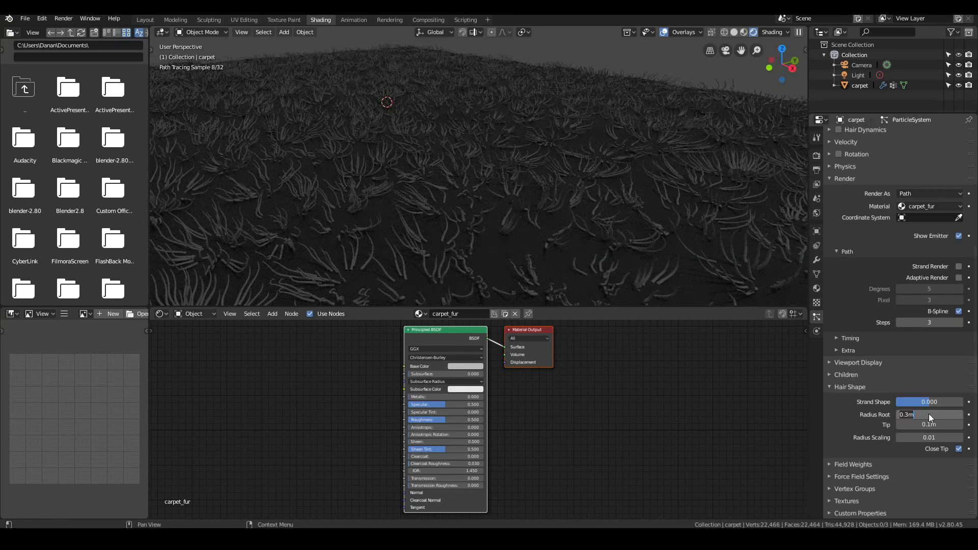
type("0.22")
key("Return")
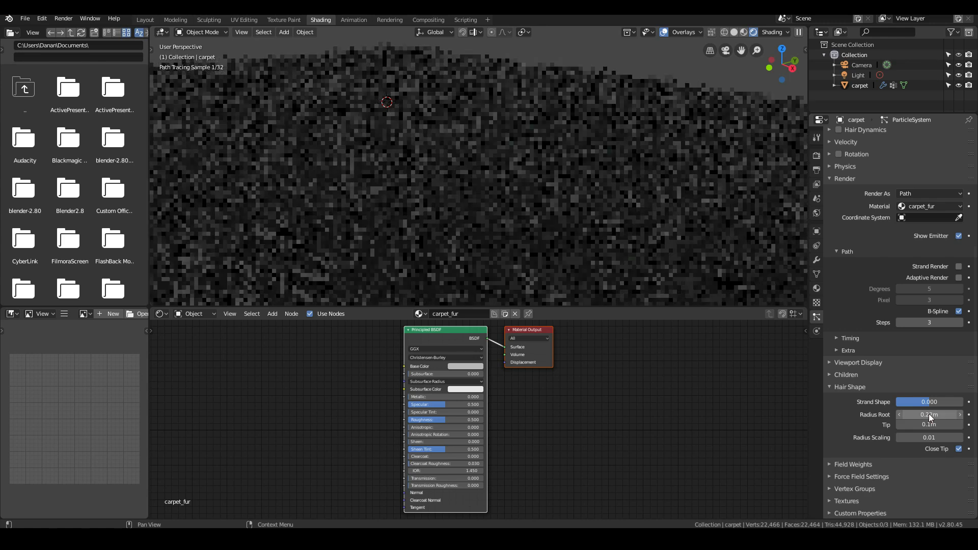
scroll(511, 219, "down", 3)
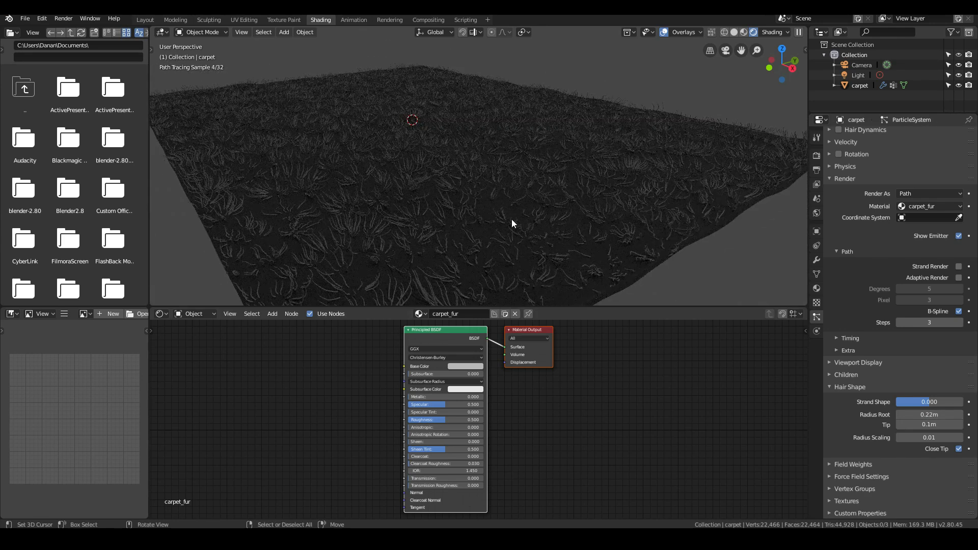
scroll(511, 221, "down", 5)
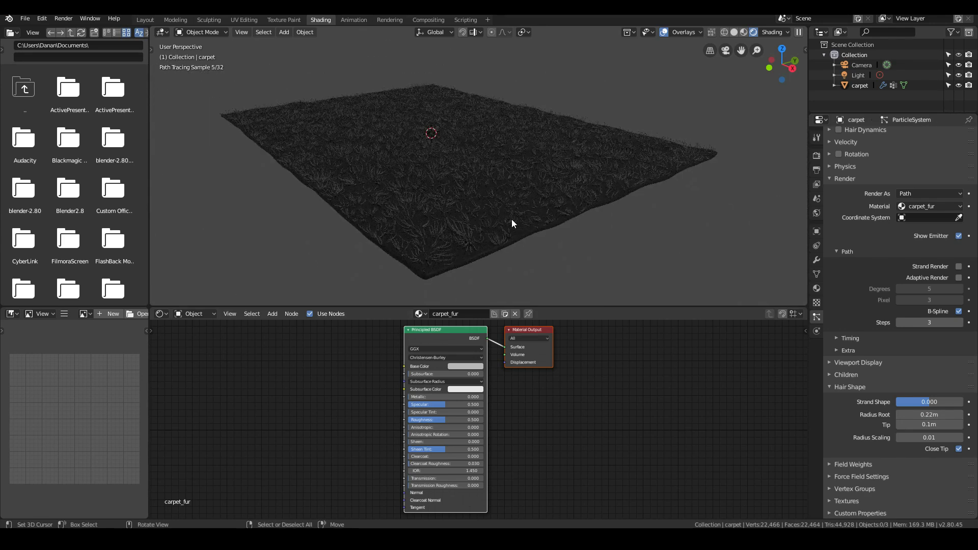
scroll(512, 223, "up", 4)
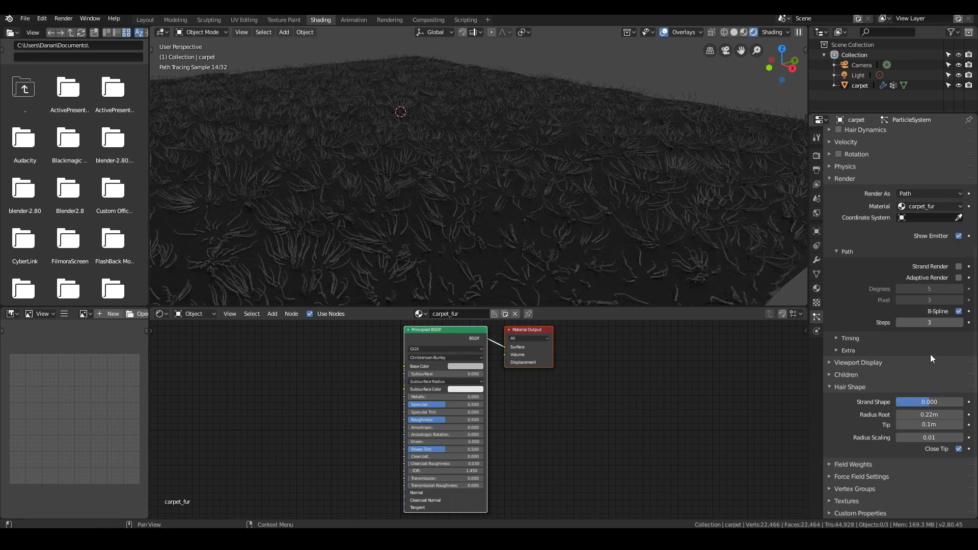
scroll(945, 371, "up", 3)
scroll(936, 362, "up", 5)
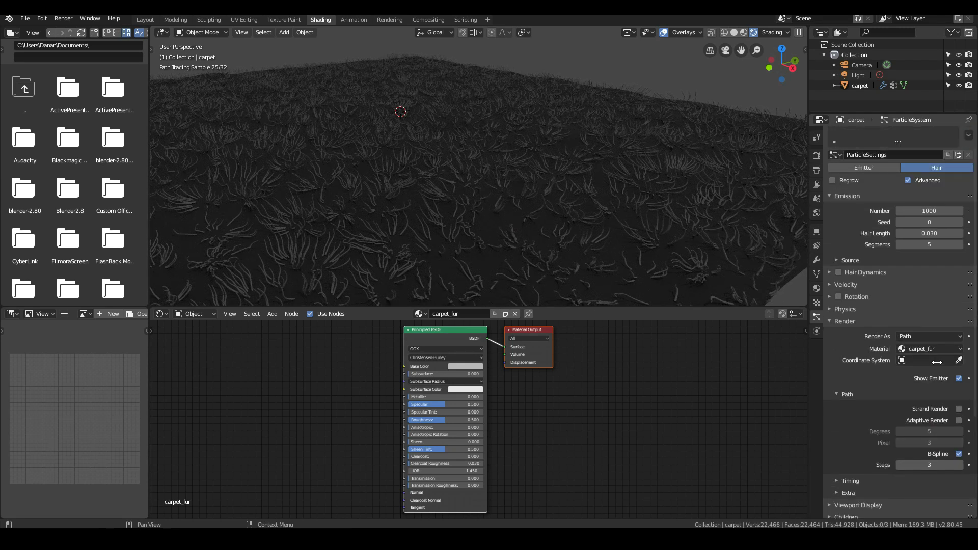
Try a denser hair emission Number of 3000 and check the carpet's coverage near and far.
left_click(916, 234)
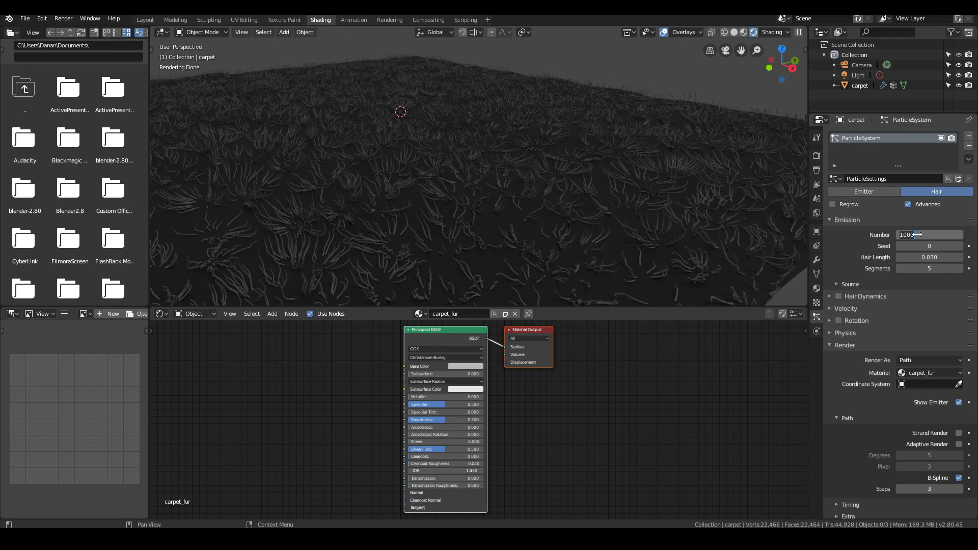
type("3000")
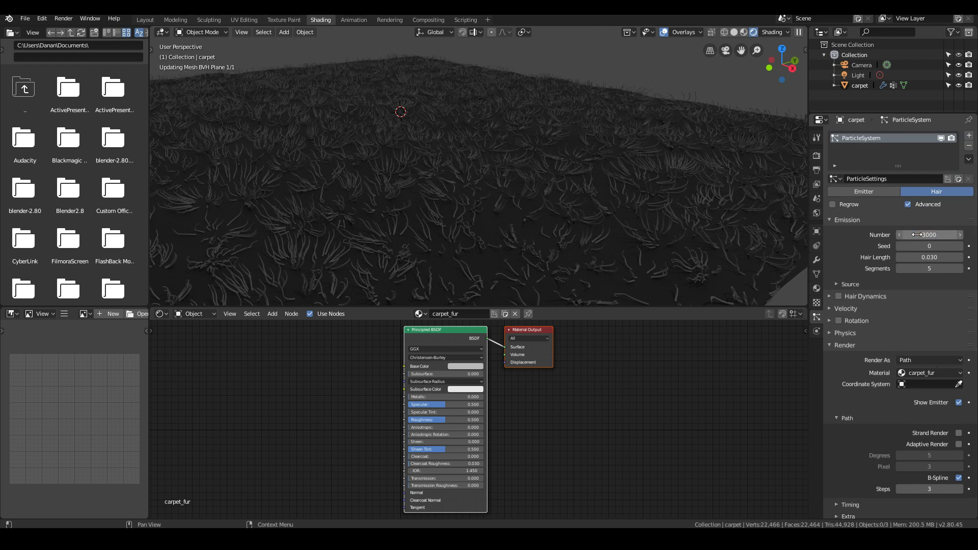
key("Return")
scroll(350, 203, "down", 3)
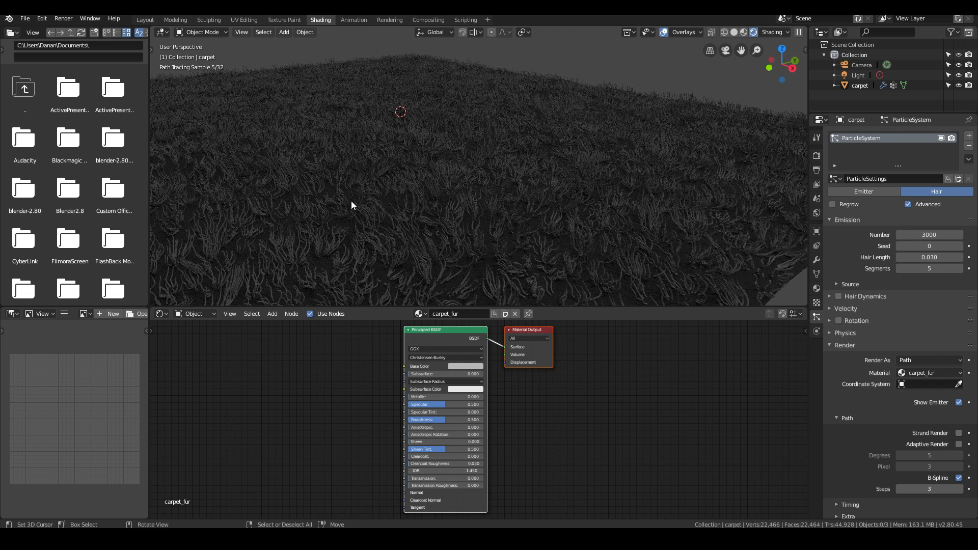
scroll(351, 201, "down", 2)
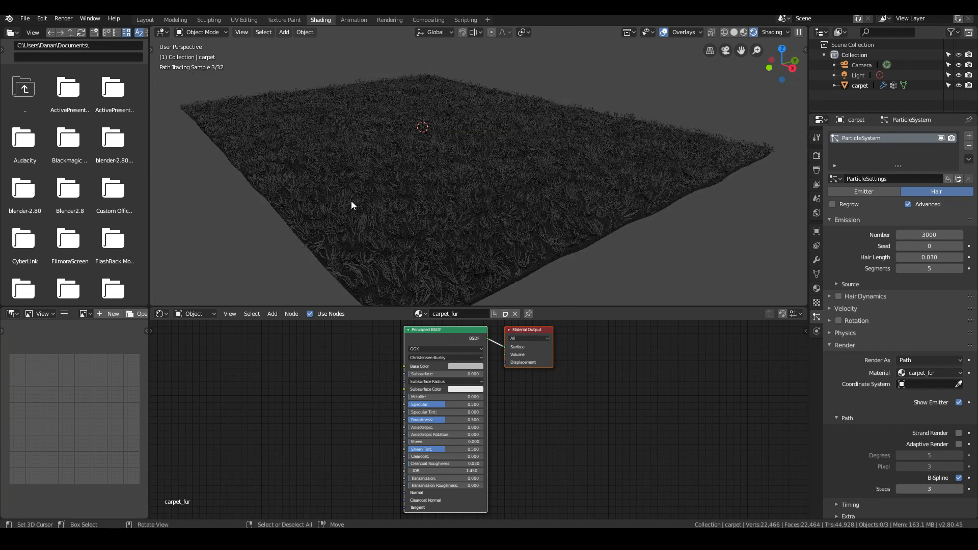
scroll(350, 202, "down", 3)
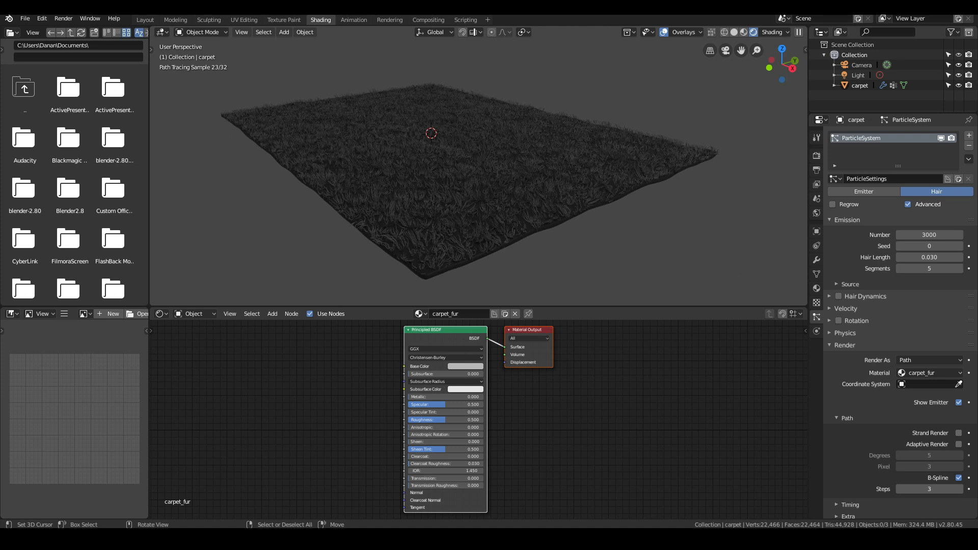
scroll(352, 201, "up", 5)
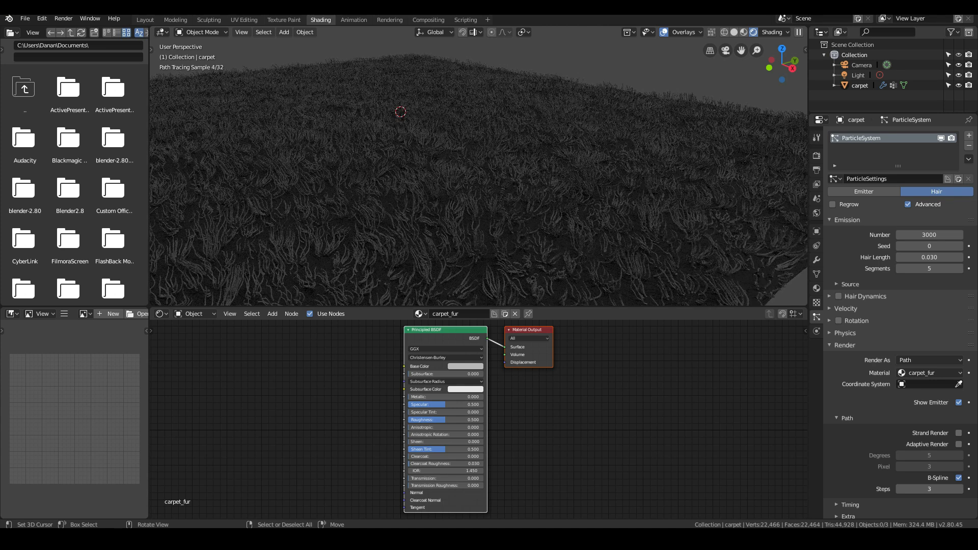
scroll(479, 166, "up", 3)
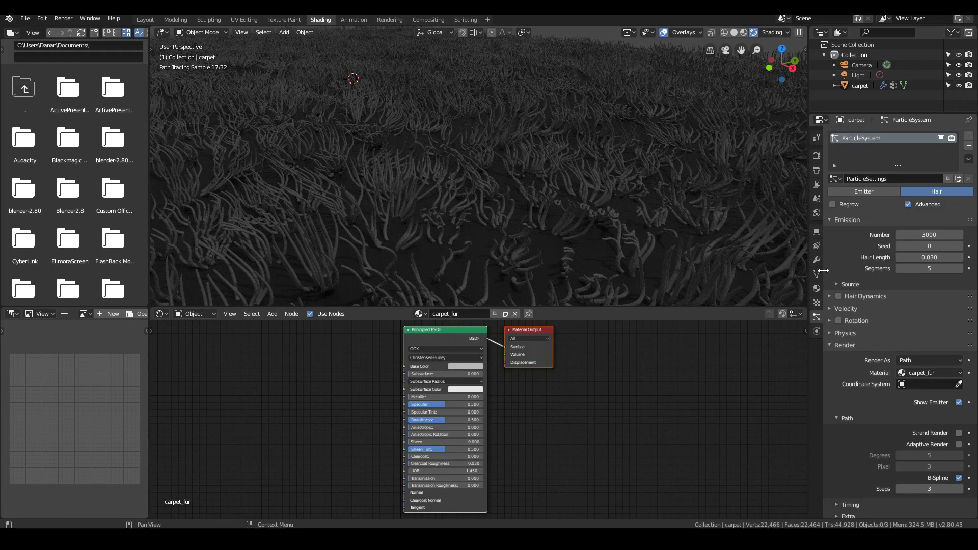
Replace the Principled BSDF in the carpet_fur material with a Principled Hair BSDF connected to the Material Output's Surface.
left_click(817, 288)
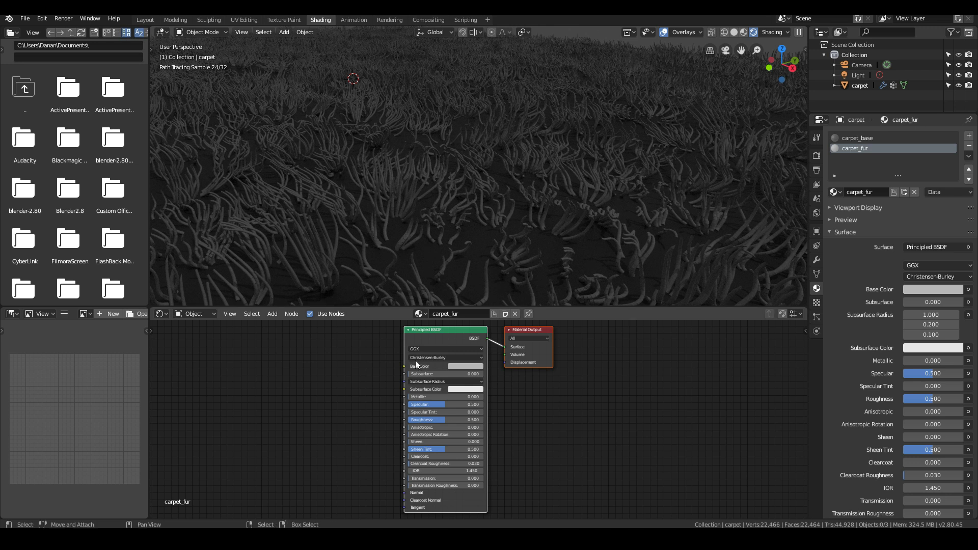
left_click_drag(432, 328, 365, 338)
middle_click_drag(594, 417, 674, 416)
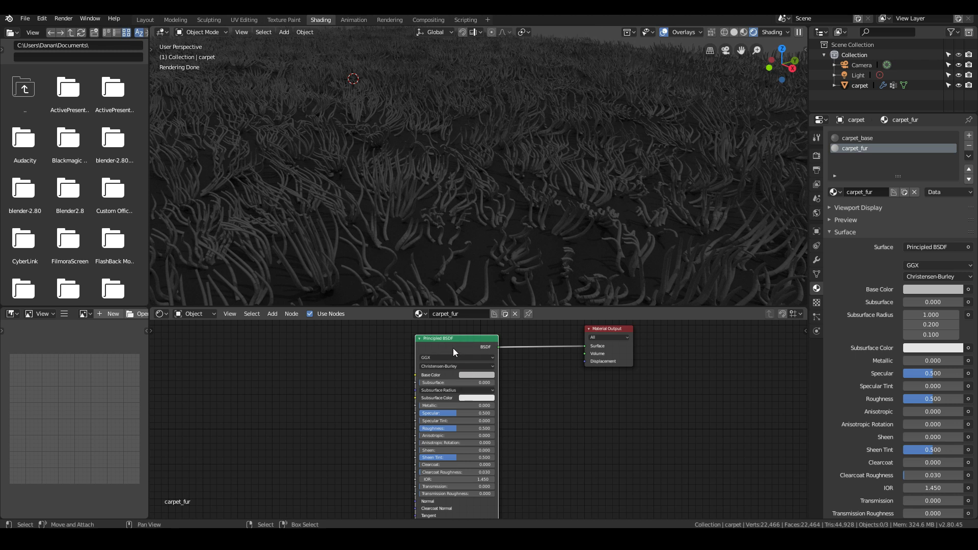
key("x")
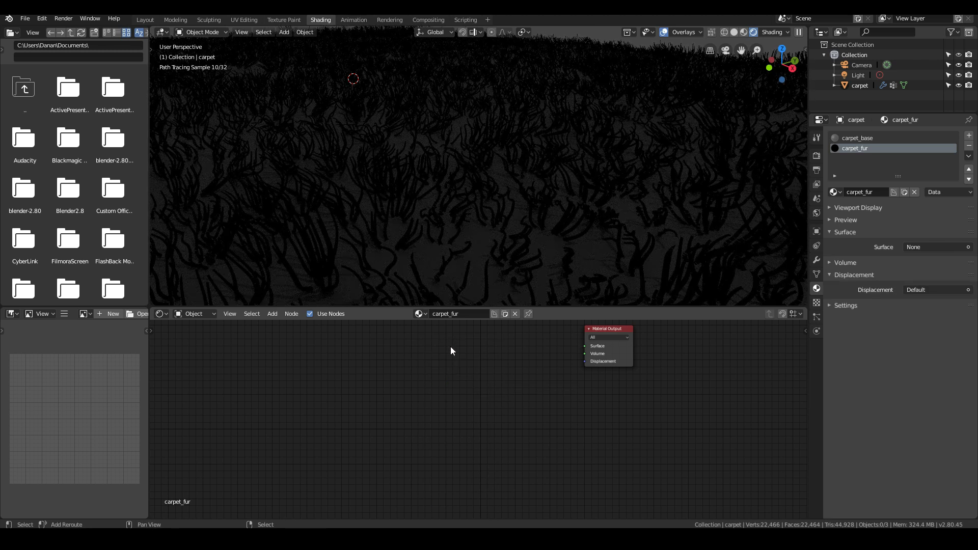
key("shift+a")
mouse_move(423, 382)
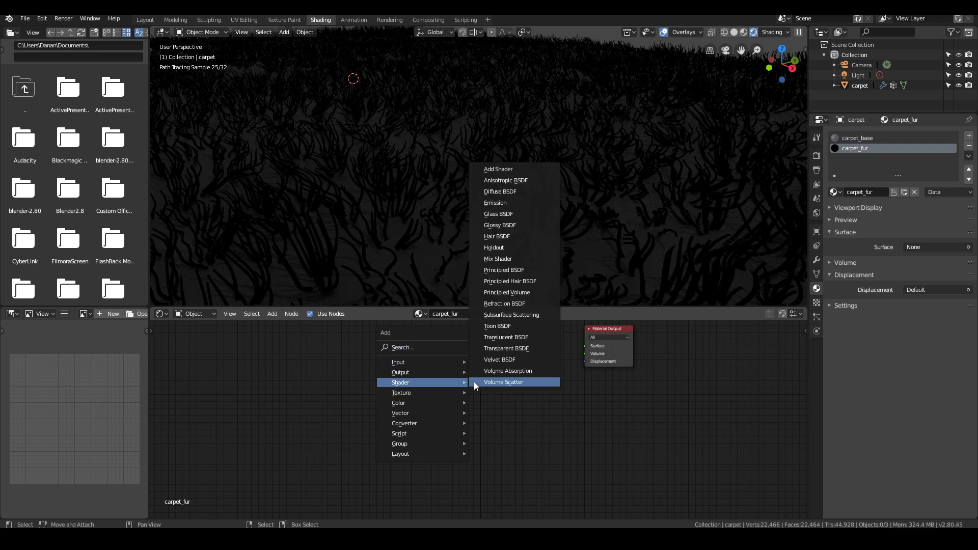
left_click(515, 281)
left_click(394, 353)
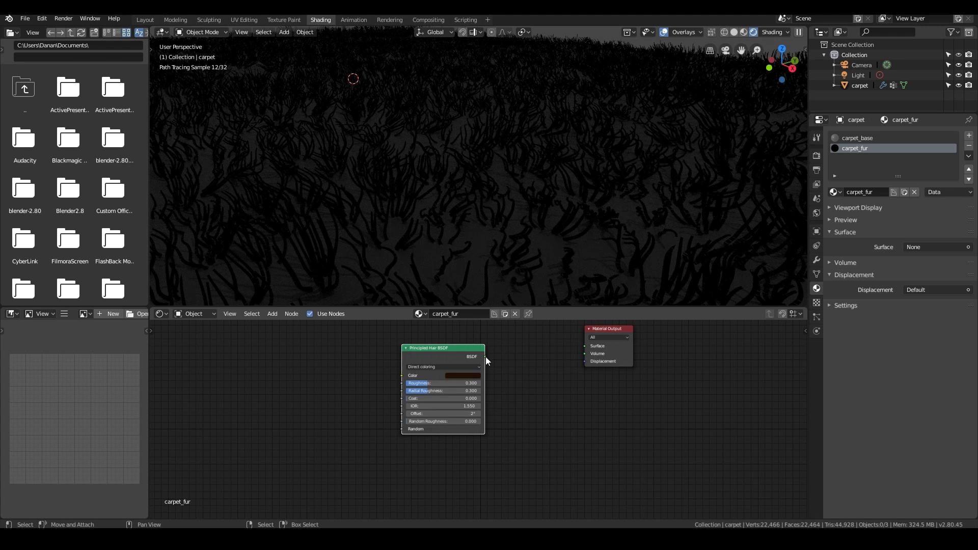
left_click_drag(485, 357, 587, 347)
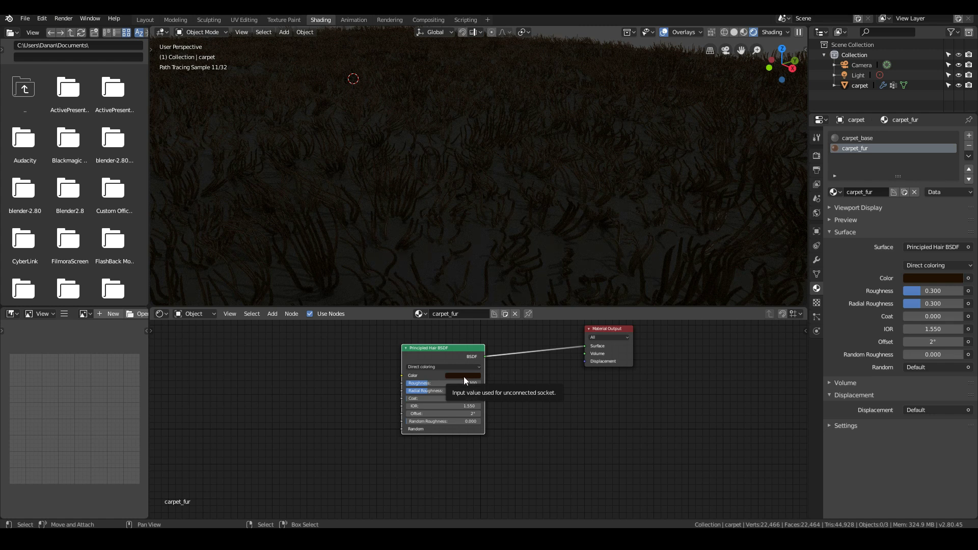
Give the Principled Hair BSDF a light grey color, Roughness 0.876, Radial Roughness 0.776, Coat 0.190 and Random Roughness 0.329.
key("ctrl+v")
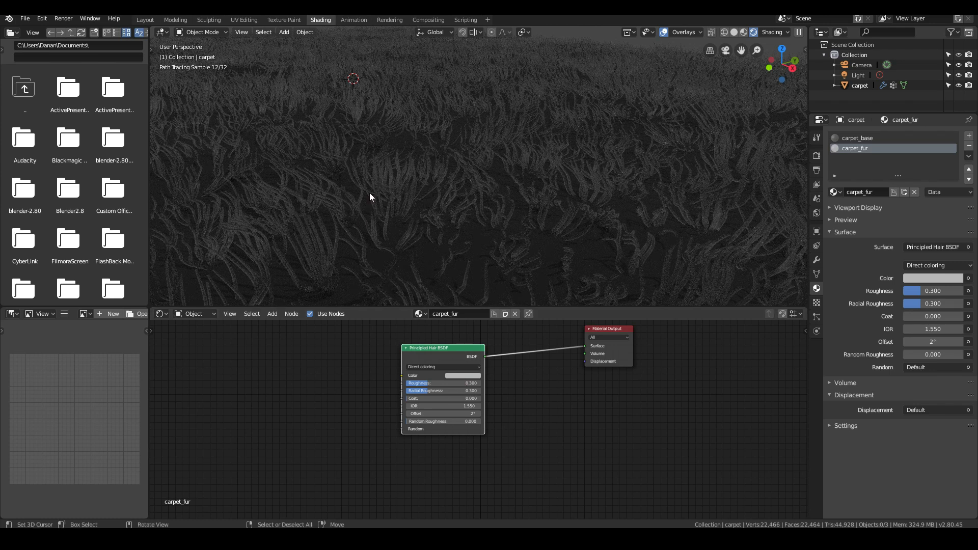
scroll(371, 218, "up", 2)
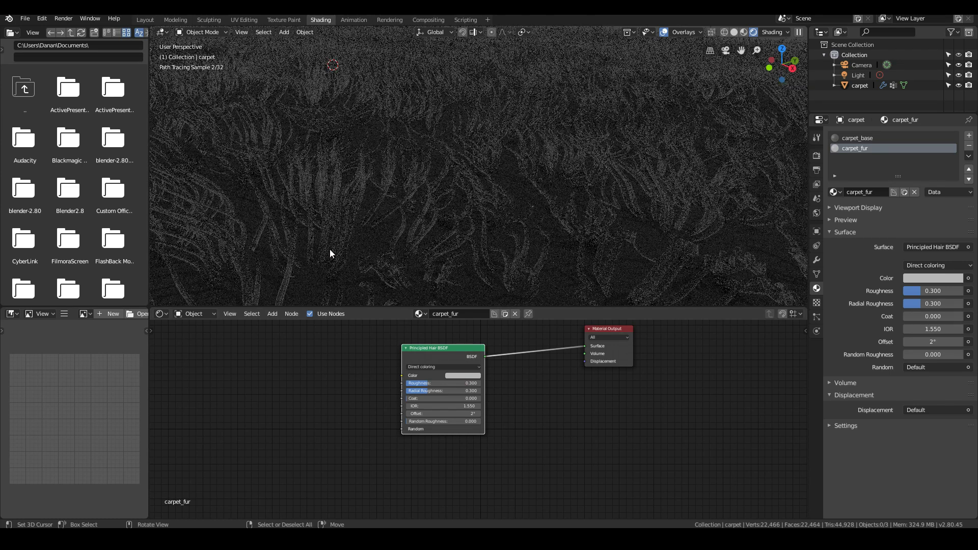
mouse_move(429, 383)
left_mouse_down()
mouse_move(463, 383)
mouse_move(429, 389)
left_mouse_up()
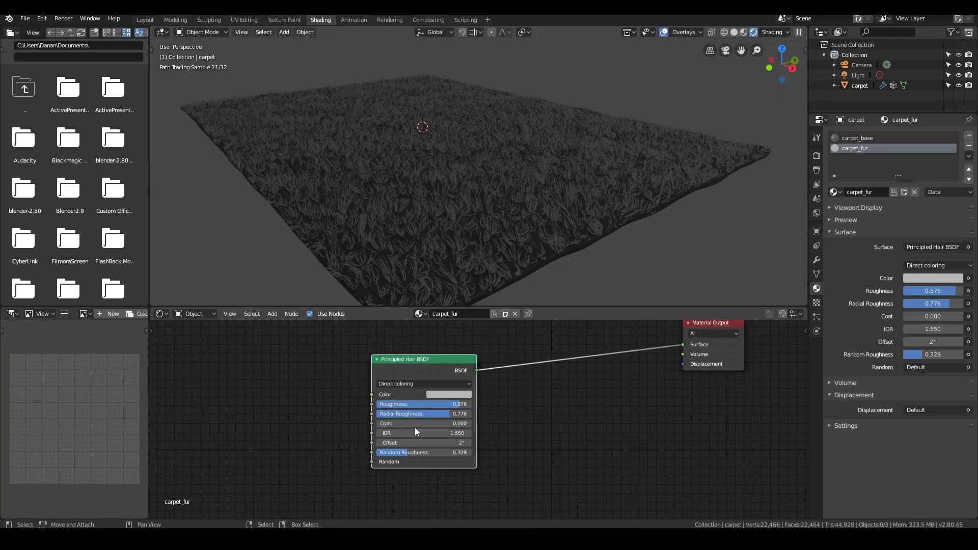
left_click_drag(414, 427, 412, 424)
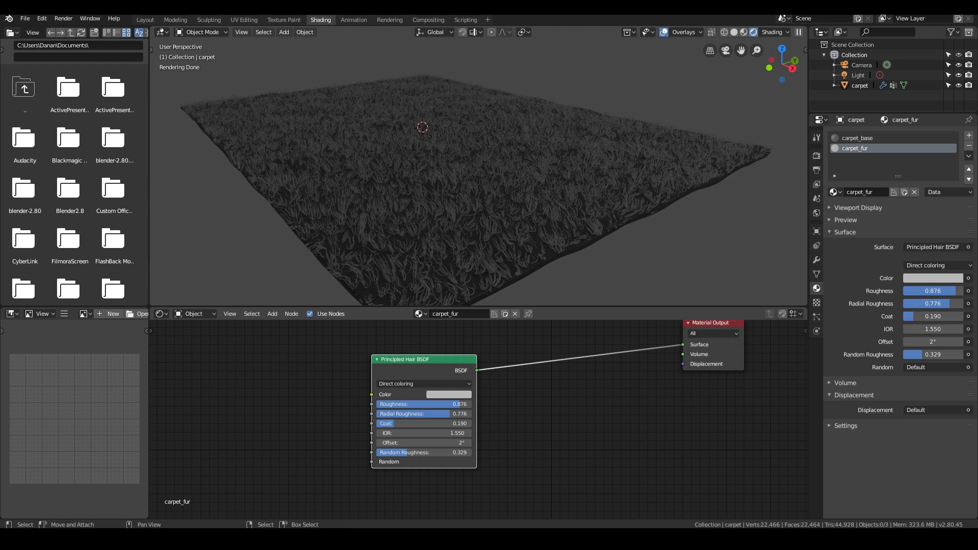
Render the scene and inspect the density of the carpet's fur in the rendered image.
left_click(24, 20)
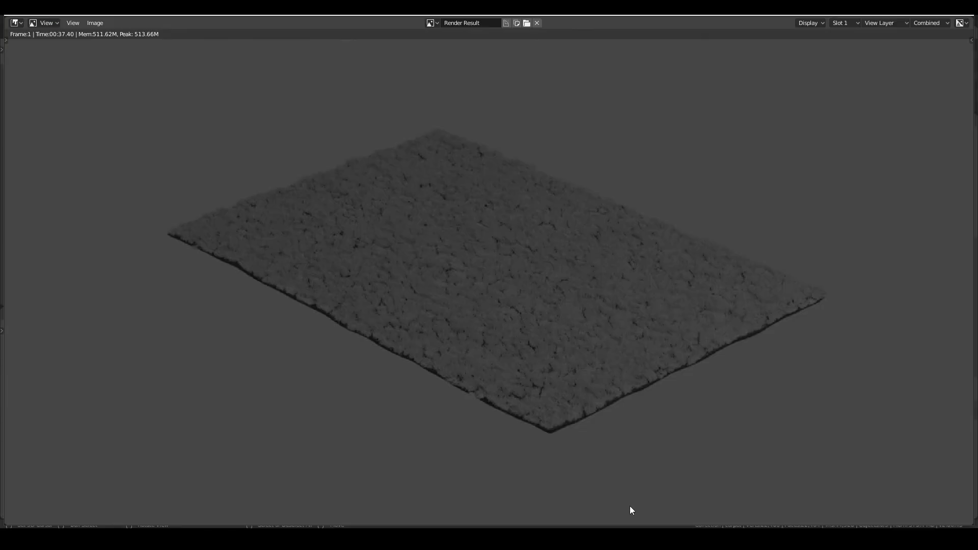
scroll(638, 450, "down", 1)
scroll(637, 450, "up", 3)
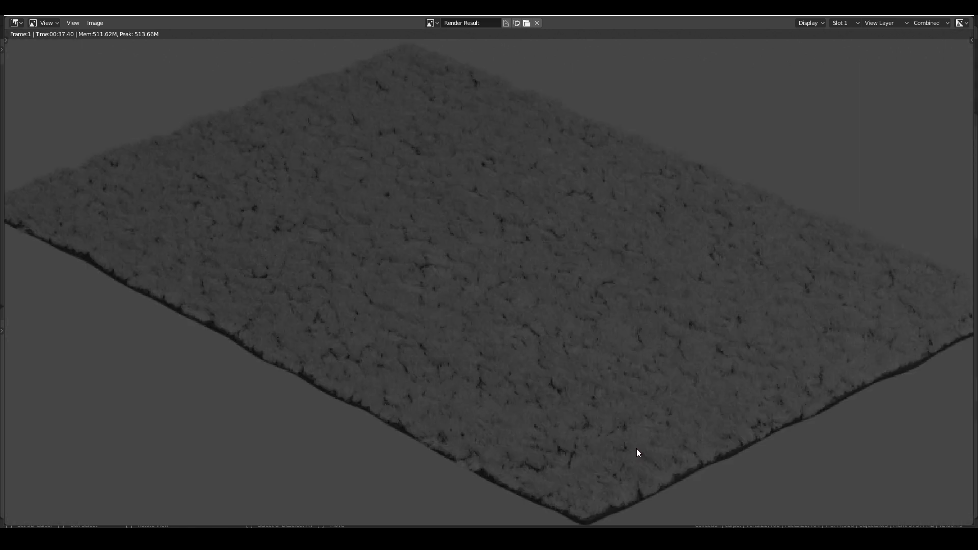
scroll(637, 450, "down", 1)
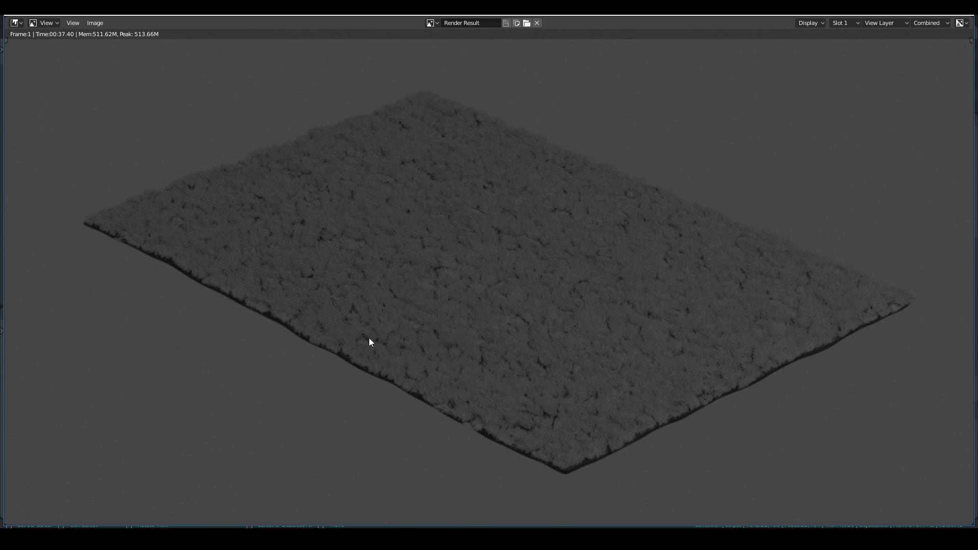
key("Escape")
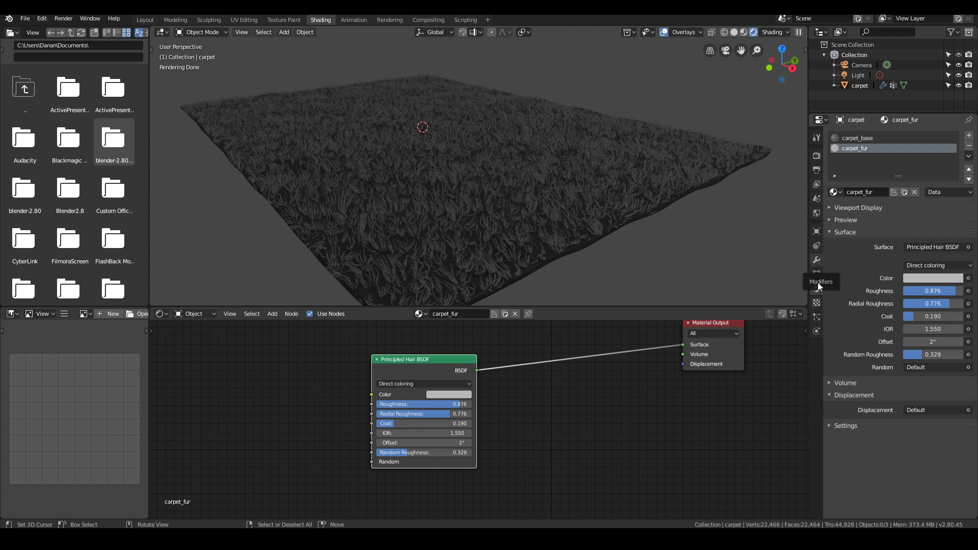
Set the emission Number of the carpet's hair particle system to 2000.
left_click(816, 317)
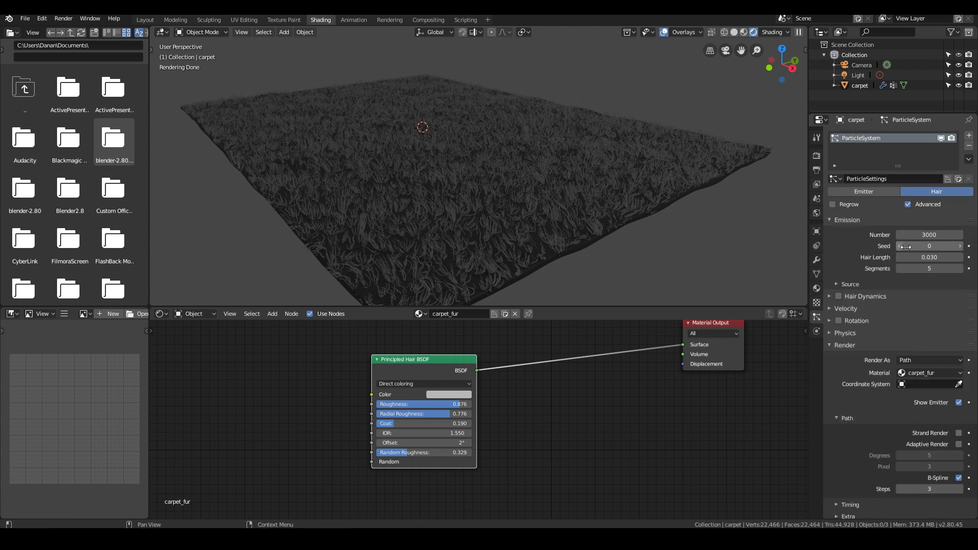
left_click(920, 234)
type("2000")
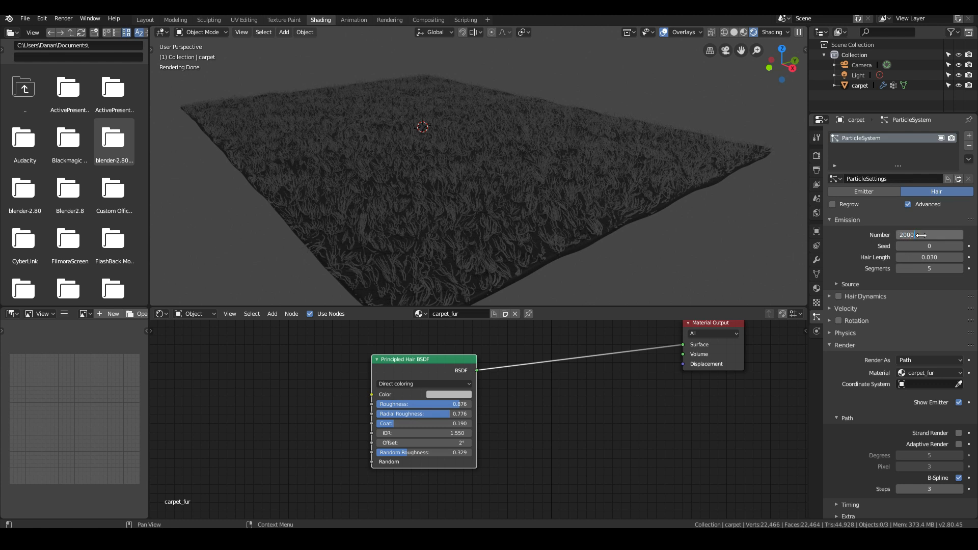
key("Return")
Set the Render Amount of the hair system's interpolated children to 50.
scroll(896, 427, "down", 8)
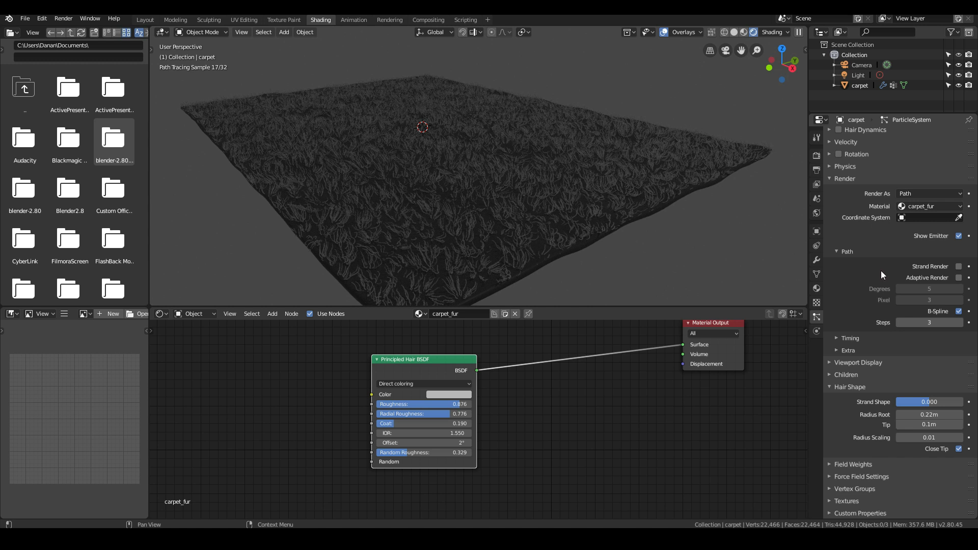
left_click(854, 374)
left_click(926, 412)
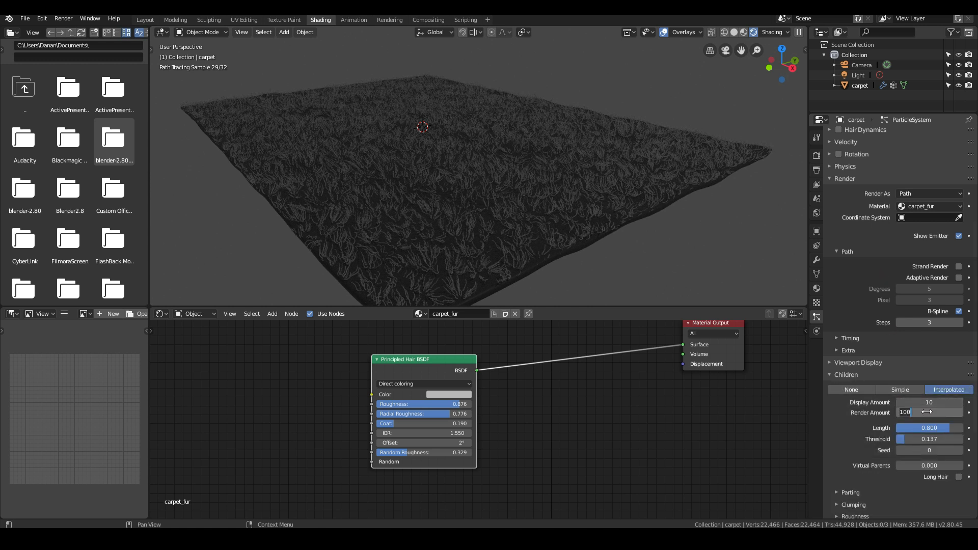
type("50")
key("Return")
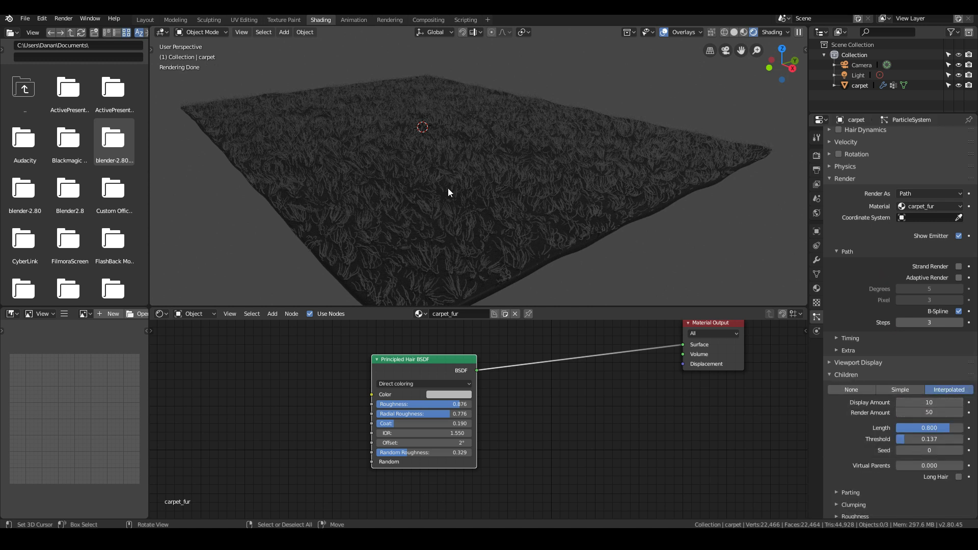
Render the scene again and examine the fur clumps and carpet edges up close and as a whole.
key("F12")
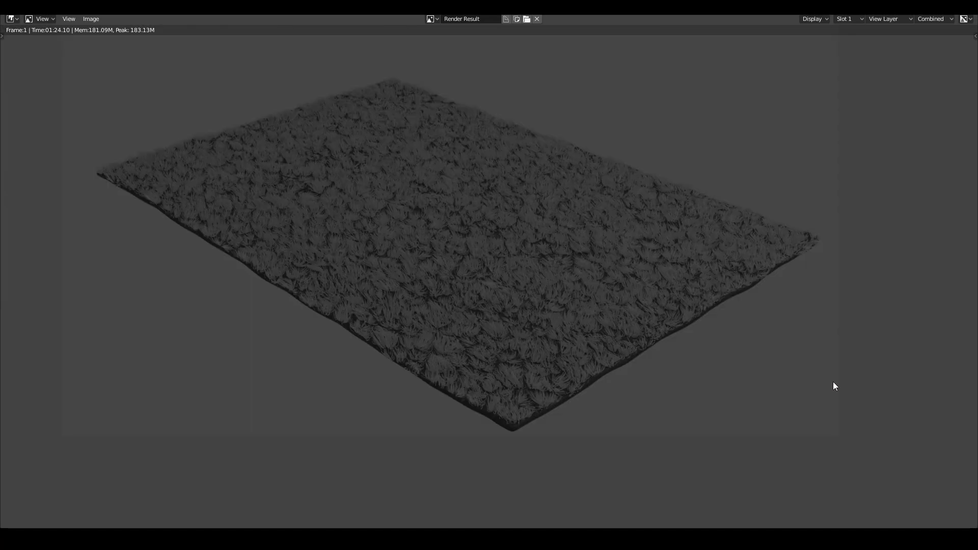
middle_click_drag(510, 237, 519, 258)
scroll(519, 259, "up", 2)
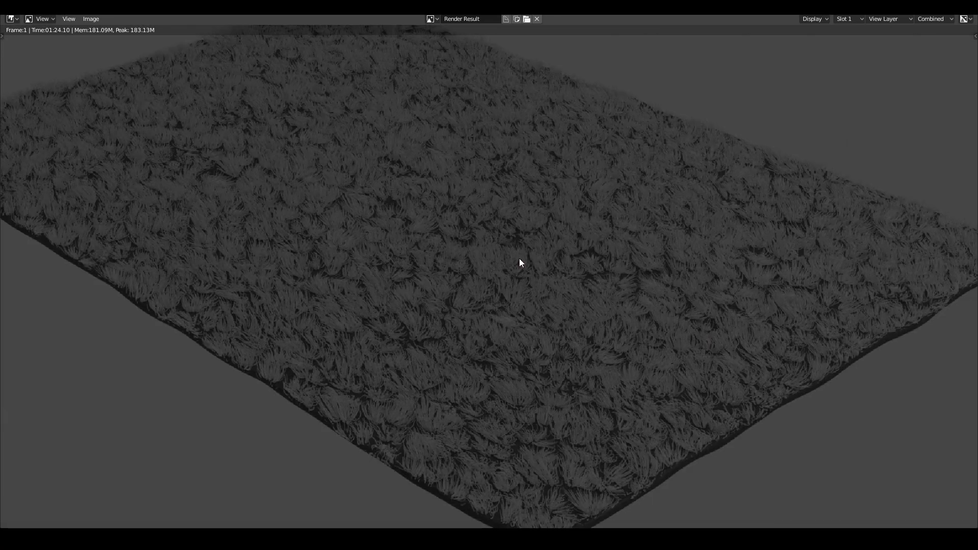
scroll(519, 258, "down", 1)
scroll(428, 231, "up", 3)
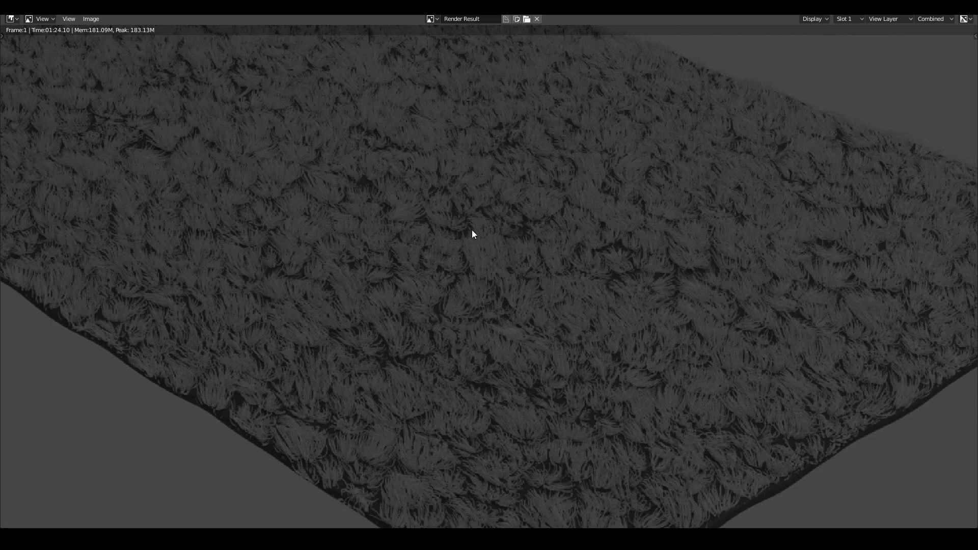
scroll(391, 189, "down", 3)
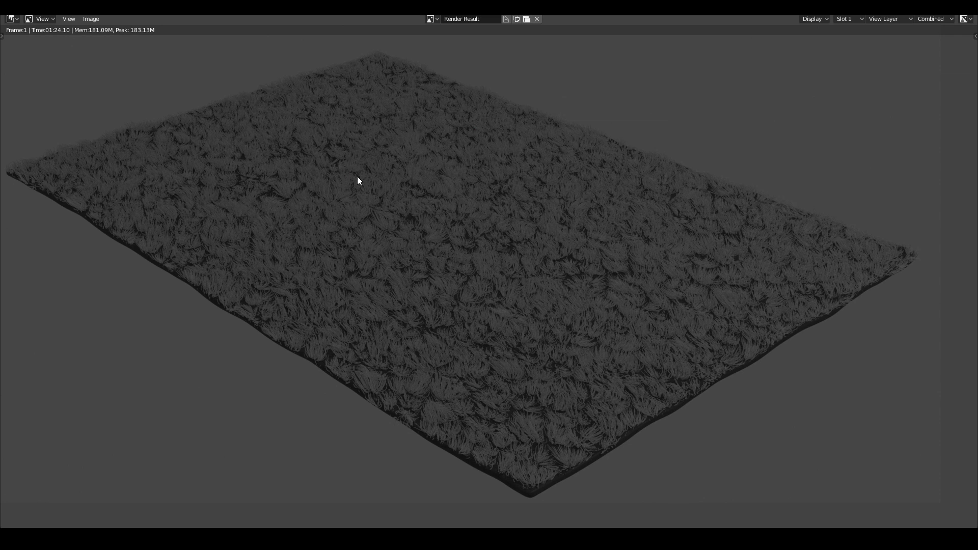
scroll(472, 194, "down", 1)
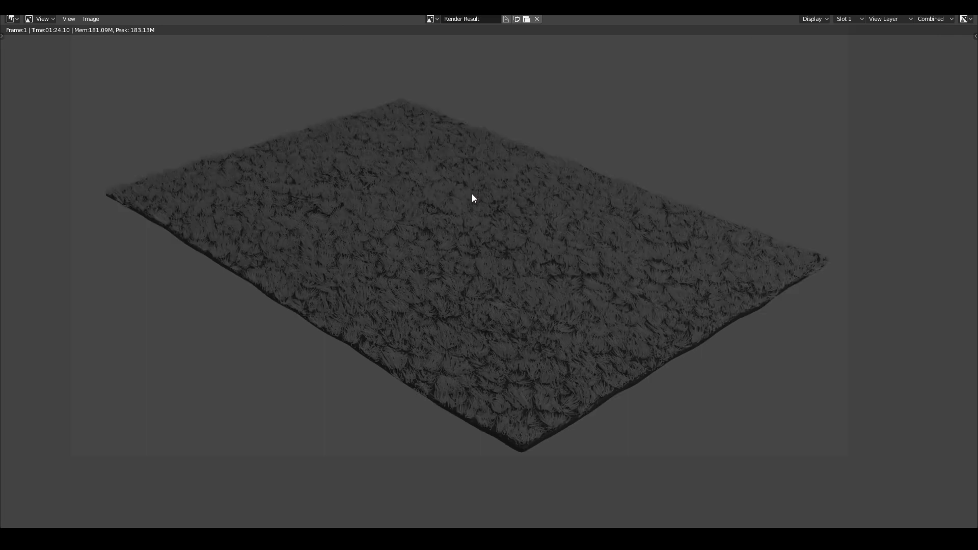
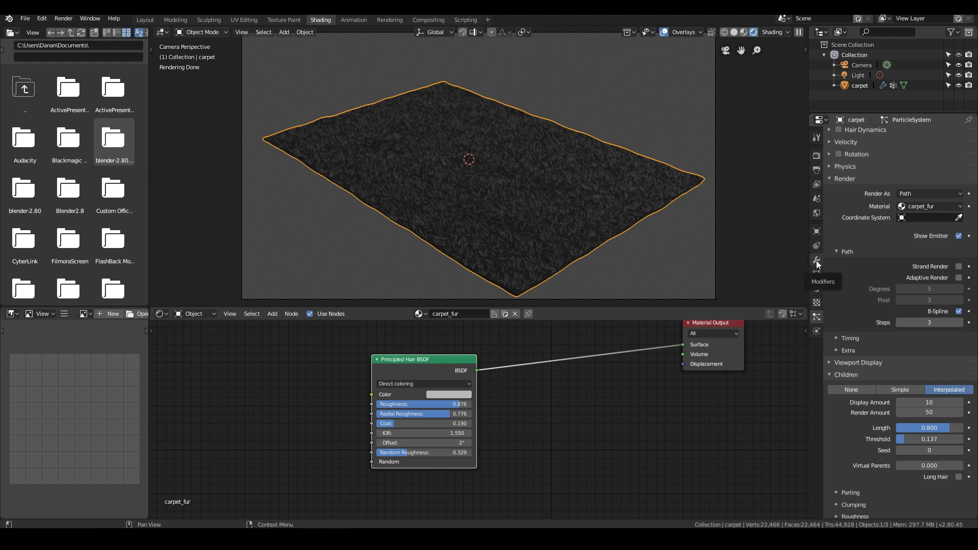
Add a second particle system to the carpet and rename the first system's particle settings to WhiteStrands.
scroll(869, 319, "up", 8)
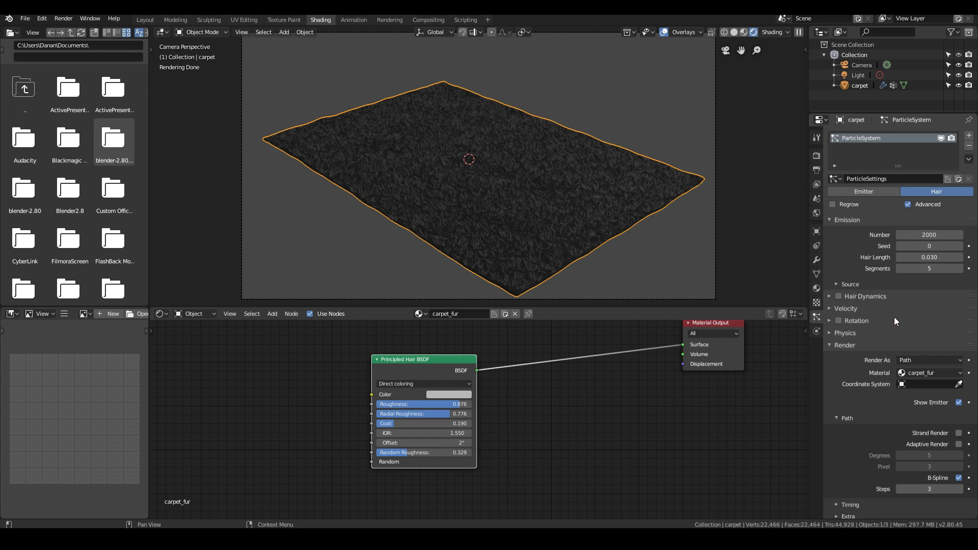
left_click(969, 136)
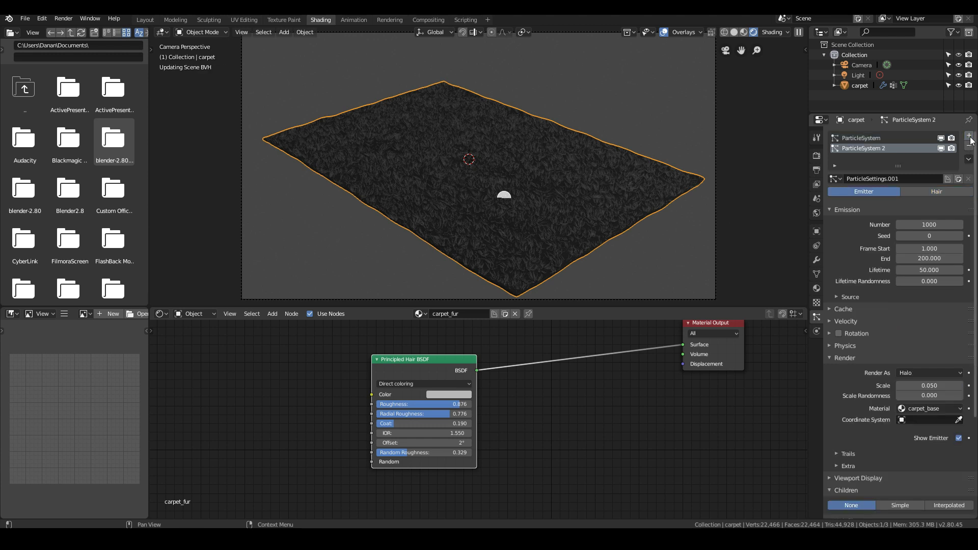
left_click(857, 138)
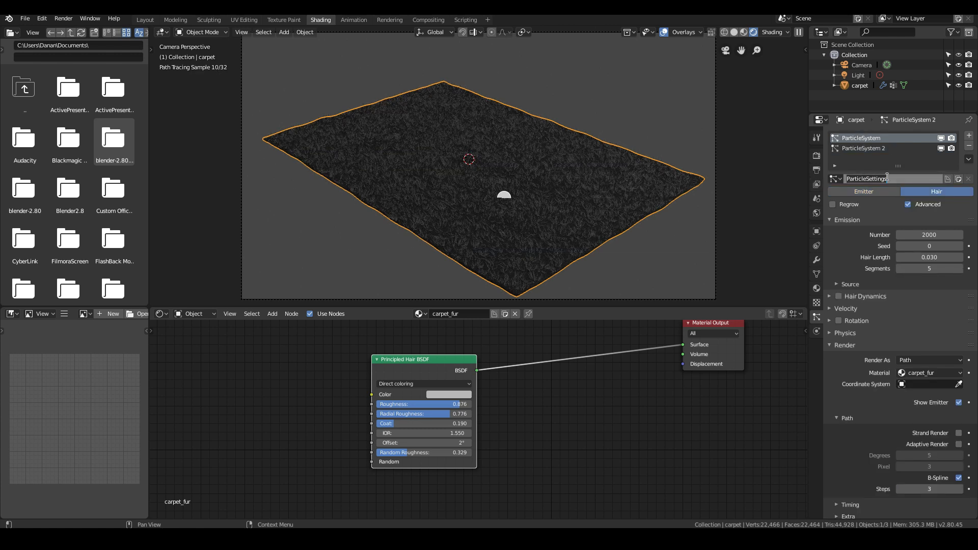
type("WhiteFurWhiteStrands")
key("Return")
Assign the WhiteStrands settings to the second particle system and make them an independent single-user copy.
left_click(858, 148)
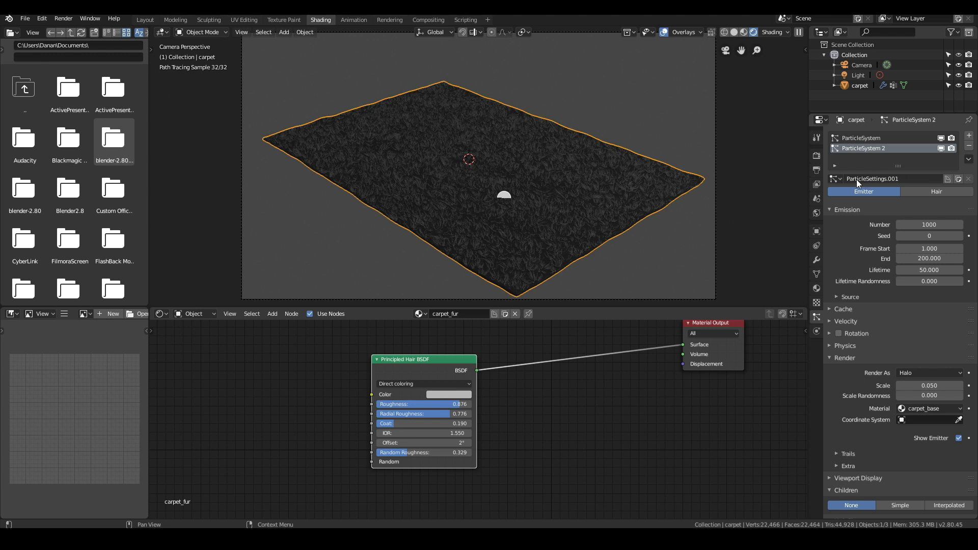
left_click(837, 178)
left_click(847, 203)
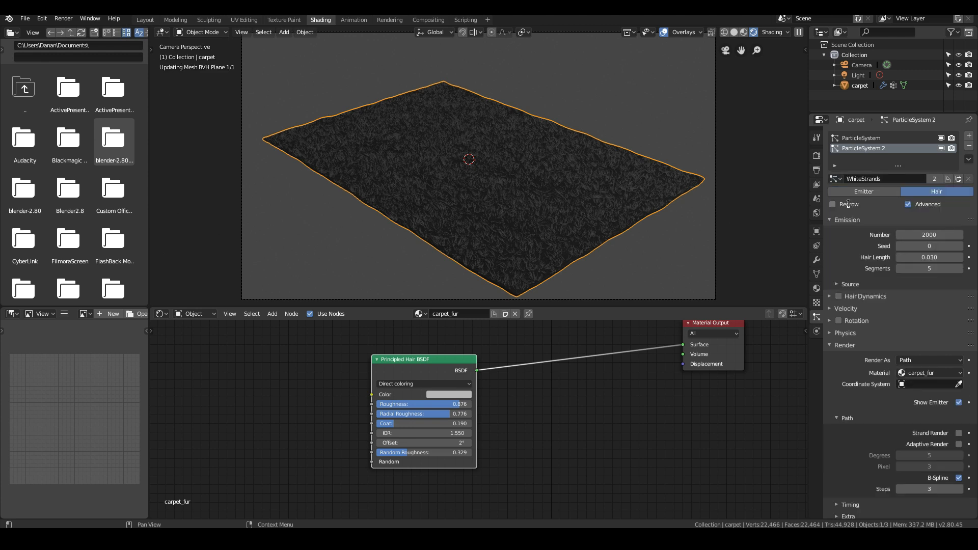
left_click(934, 179)
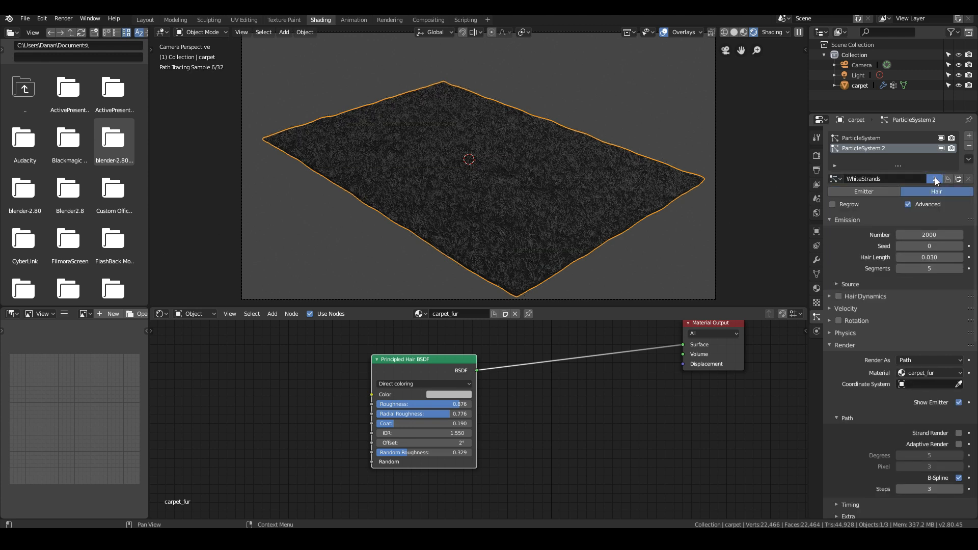
Rename the second particle system's copied settings to BlackStrands.
left_click(900, 179)
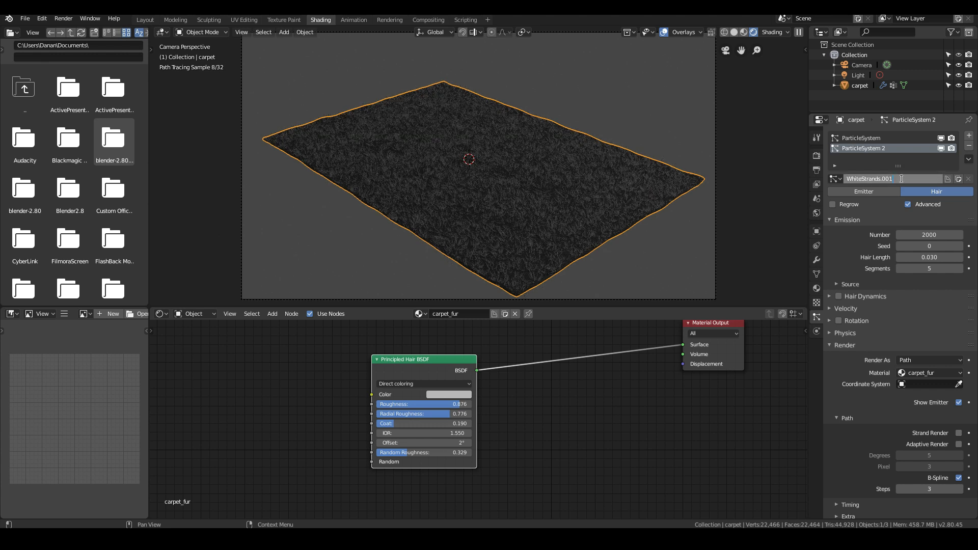
left_click_drag(900, 179, 846, 178)
type("BlackStrnads")
key("BackSpace")
key("BackSpace")
type("ds")
key("Return")
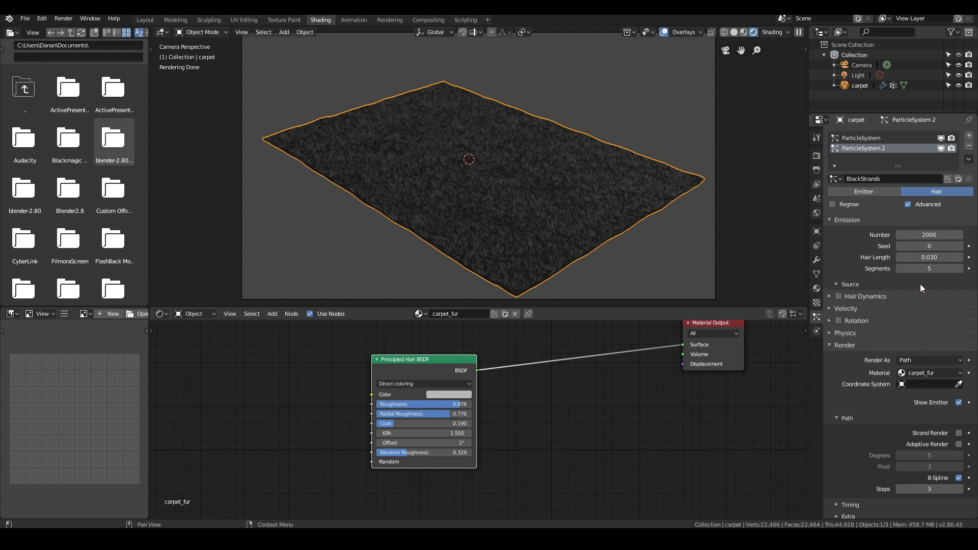
Add a third material slot to the carpet and fill it with a single-user copy of carpet_fur.
scroll(914, 512, "down", 10)
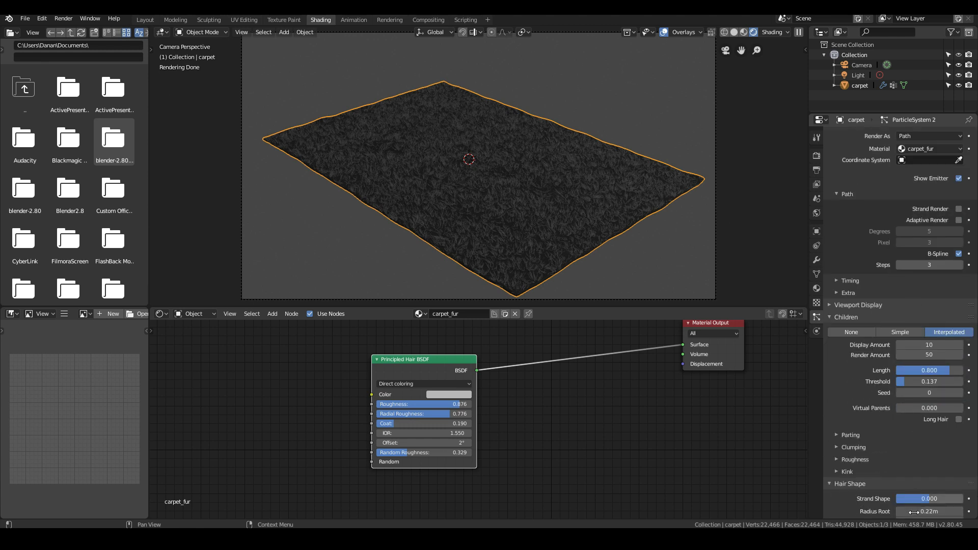
scroll(921, 475, "up", 2)
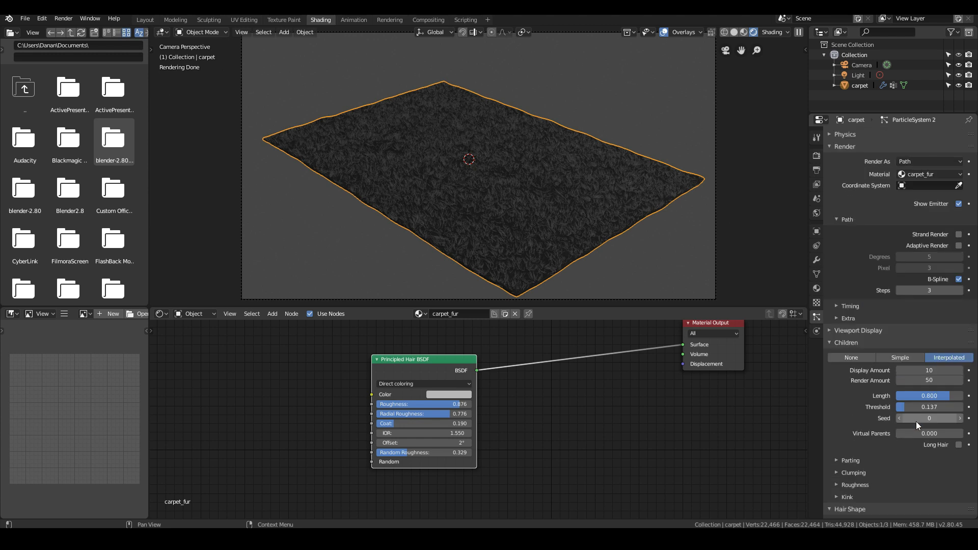
scroll(915, 421, "up", 5)
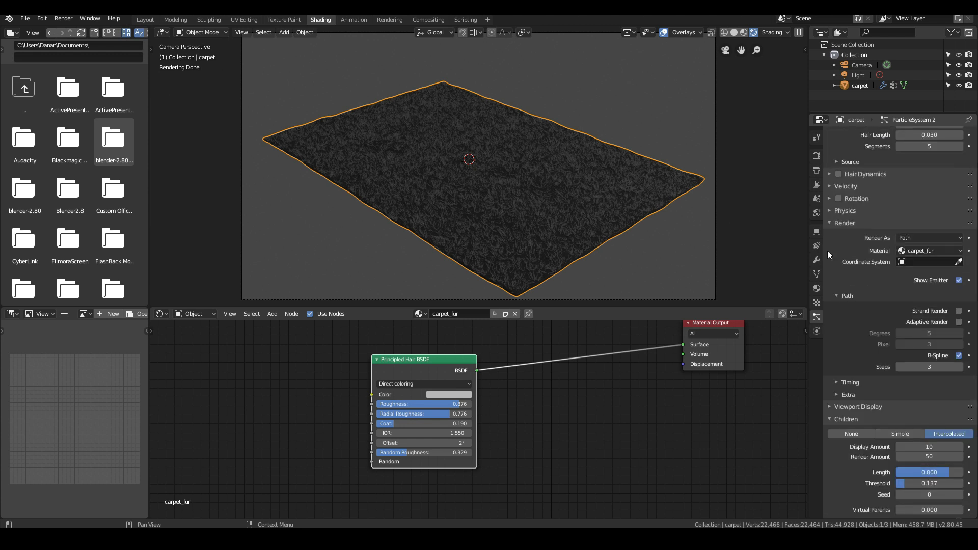
left_click(816, 289)
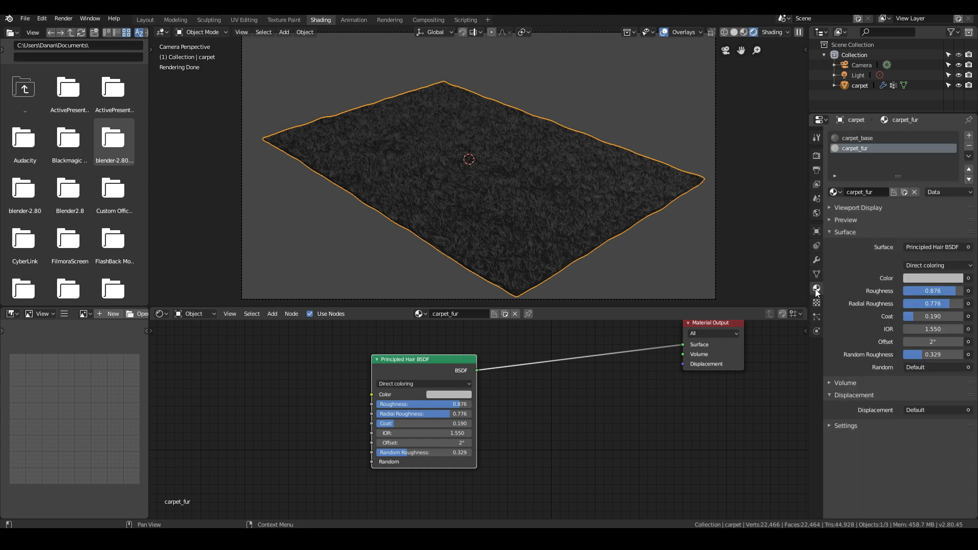
left_click(969, 137)
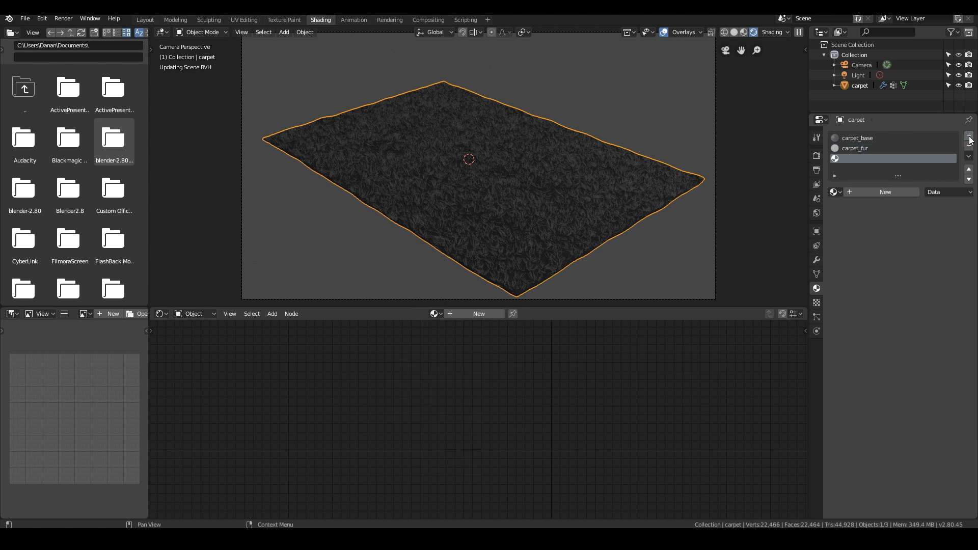
left_click(865, 189)
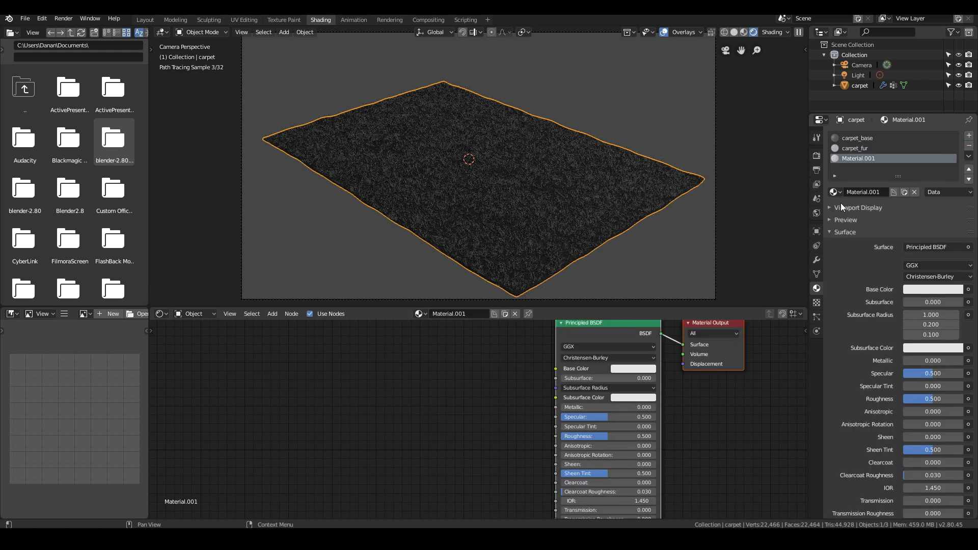
left_click(837, 190)
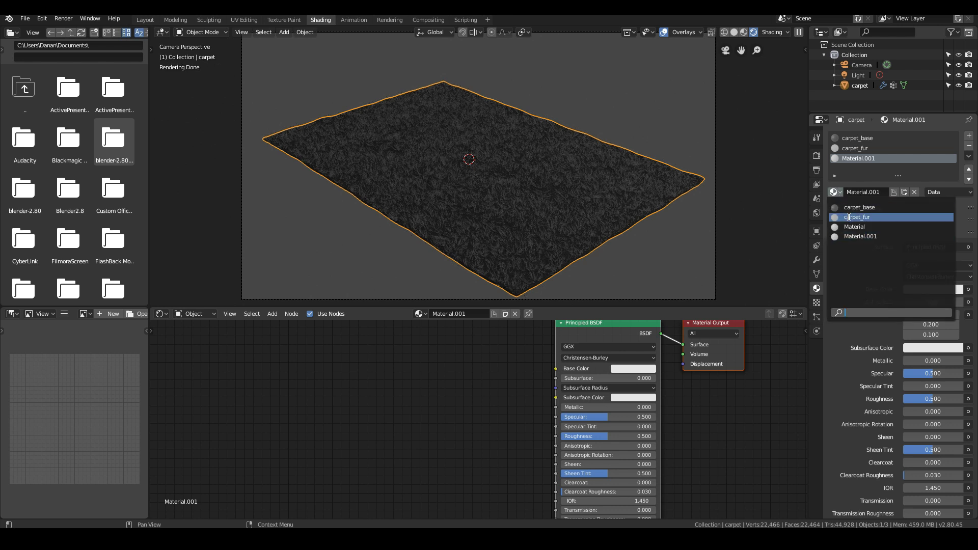
left_click(850, 217)
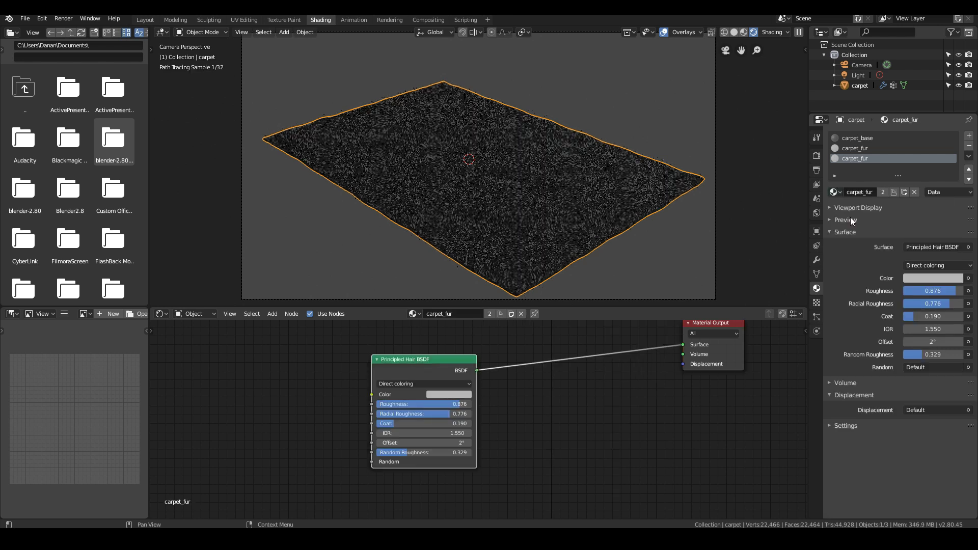
left_click(884, 192)
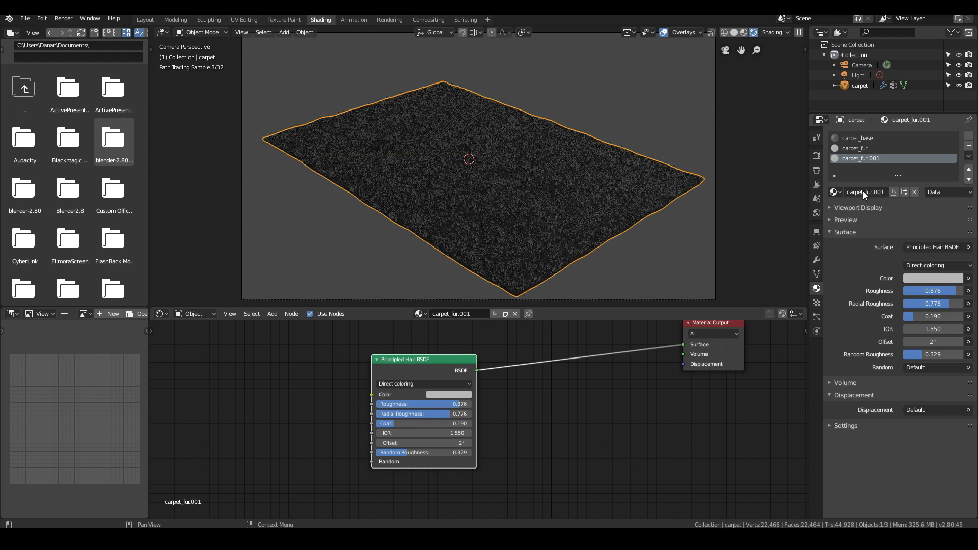
Rename the copied fur material in the third slot to carpet_fur_black.
double_click(865, 192)
left_click_drag(872, 192, 908, 192)
type("_black")
key("Return")
Darken the Principled Hair BSDF color of carpet_fur_black to a very dark grey.
left_click(439, 396)
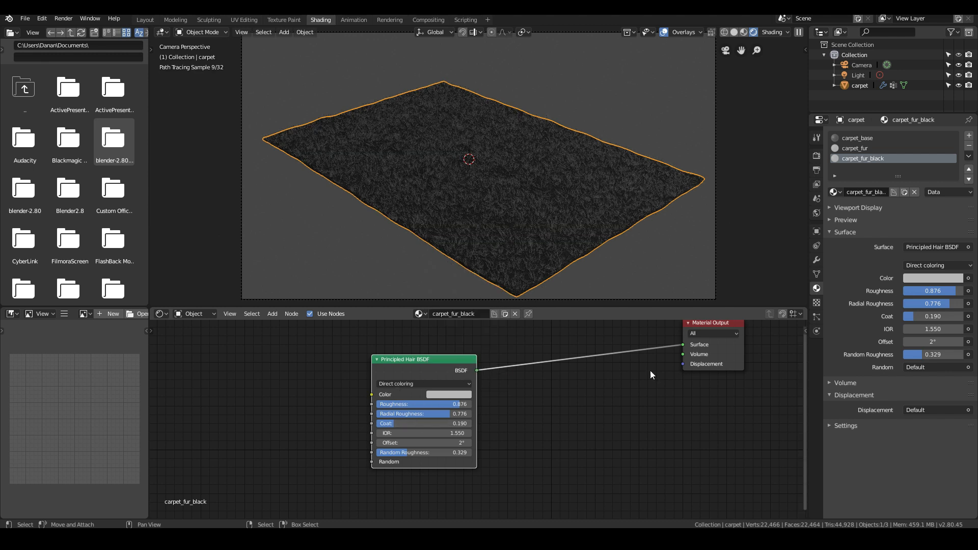
middle_click_drag(647, 387, 660, 408)
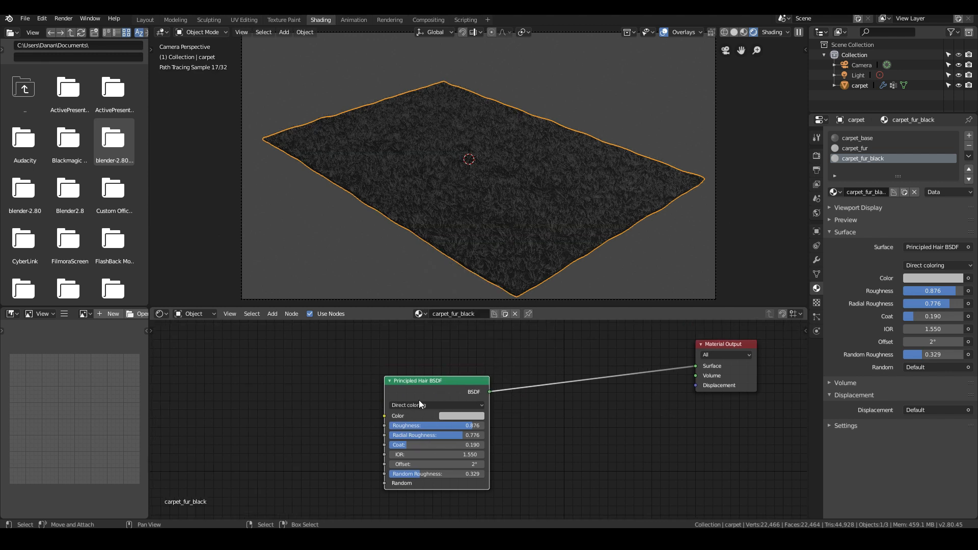
left_click(467, 417)
left_click(460, 417)
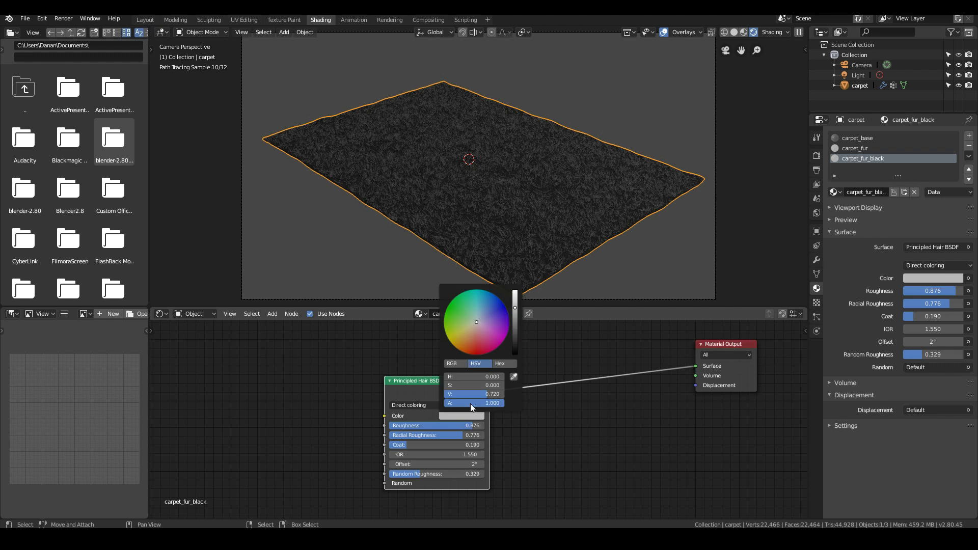
left_click_drag(516, 328, 514, 335)
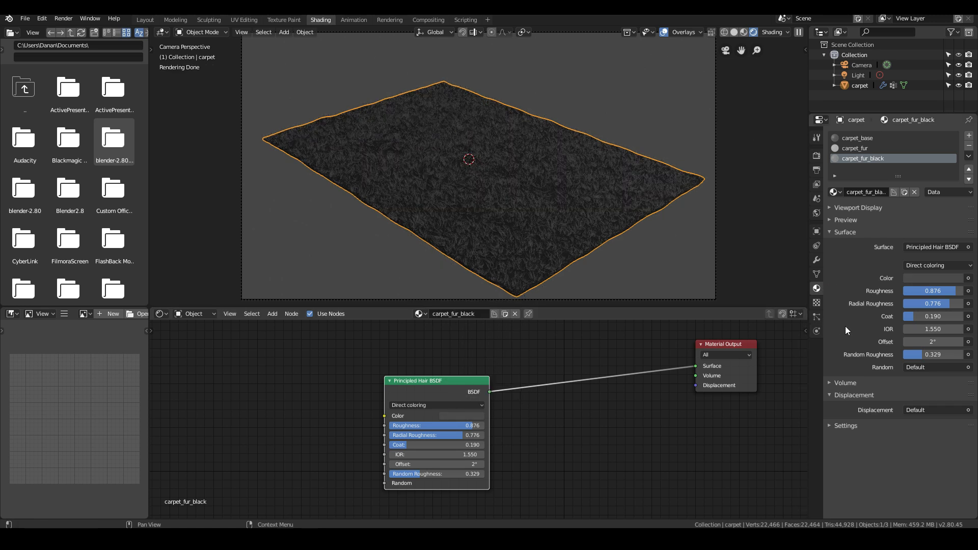
Assign carpet_fur_black as the render material of the second particle system.
left_click(817, 318)
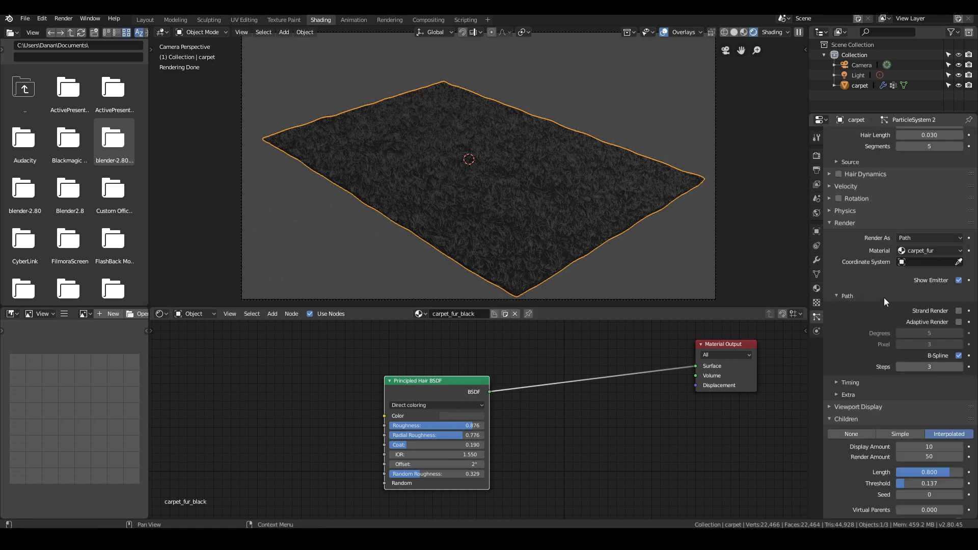
scroll(884, 297, "up", 6)
scroll(937, 325, "down", 5)
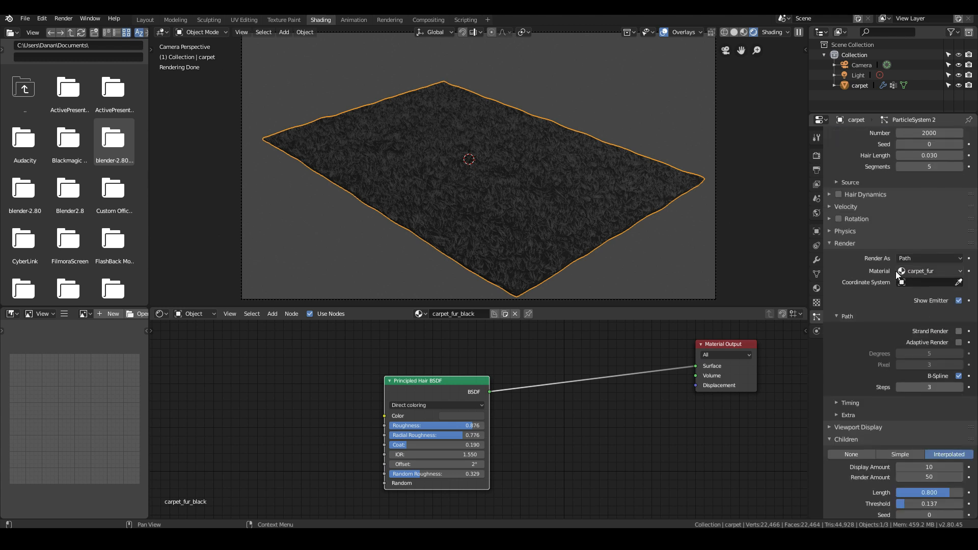
left_click(915, 271)
left_click(928, 307)
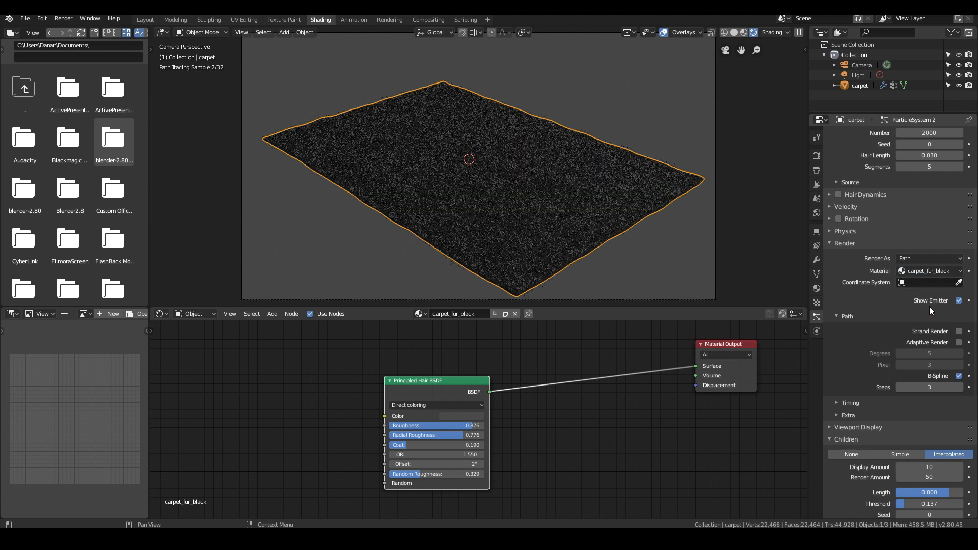
Set the BlackStrands hair system's Seed to 4 and its Hair Length to 0.020.
scroll(543, 240, "up", 2)
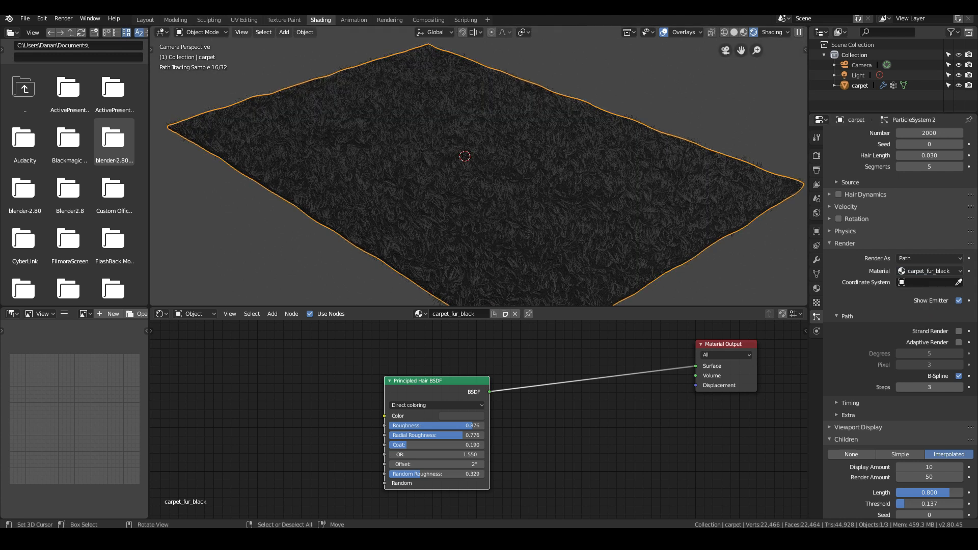
scroll(945, 264, "up", 5)
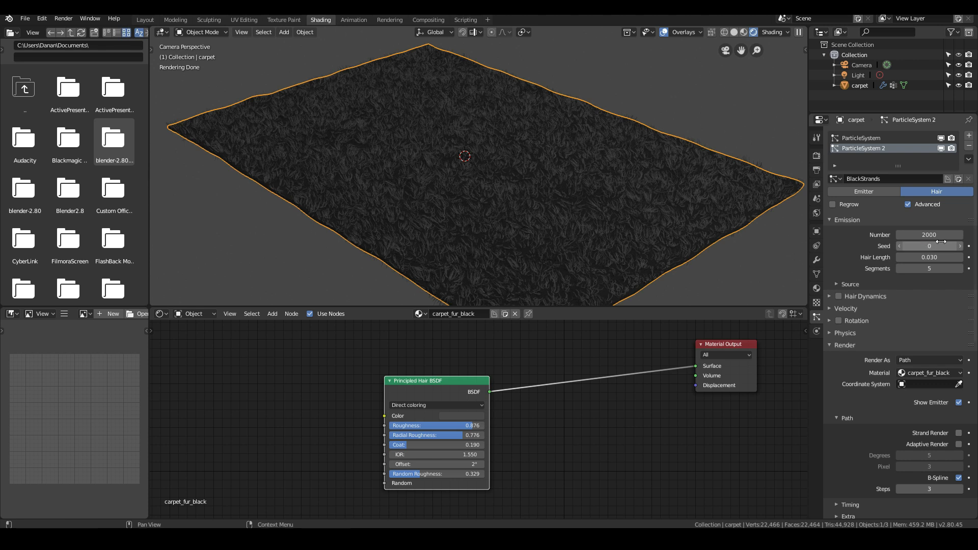
left_click(960, 247)
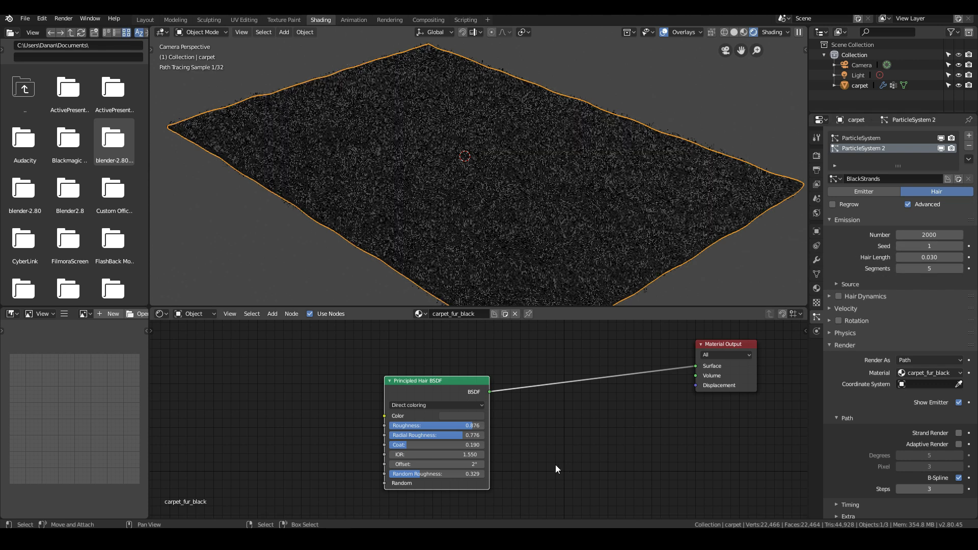
scroll(624, 257, "up", 4)
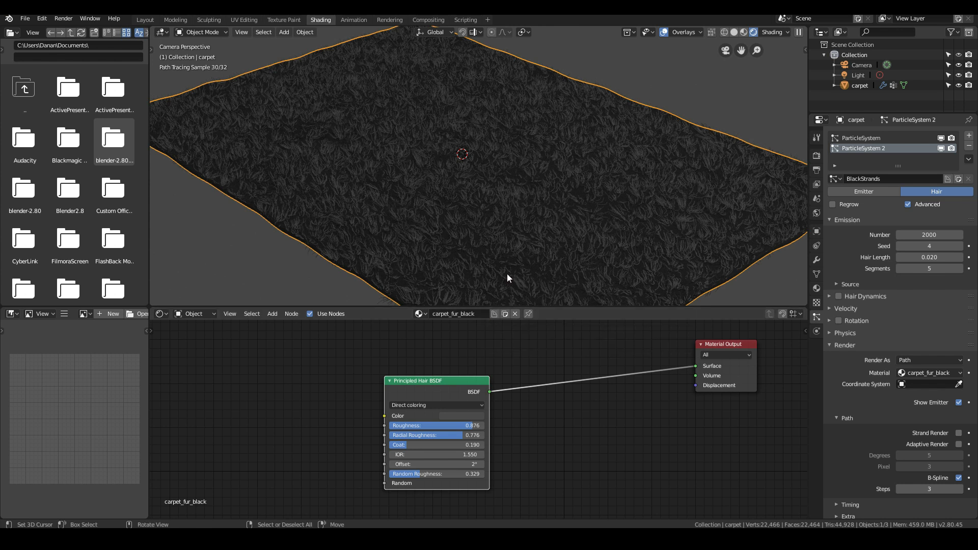
Render the scene and examine how the dark and light strands mix across the carpet.
scroll(506, 275, "down", 3)
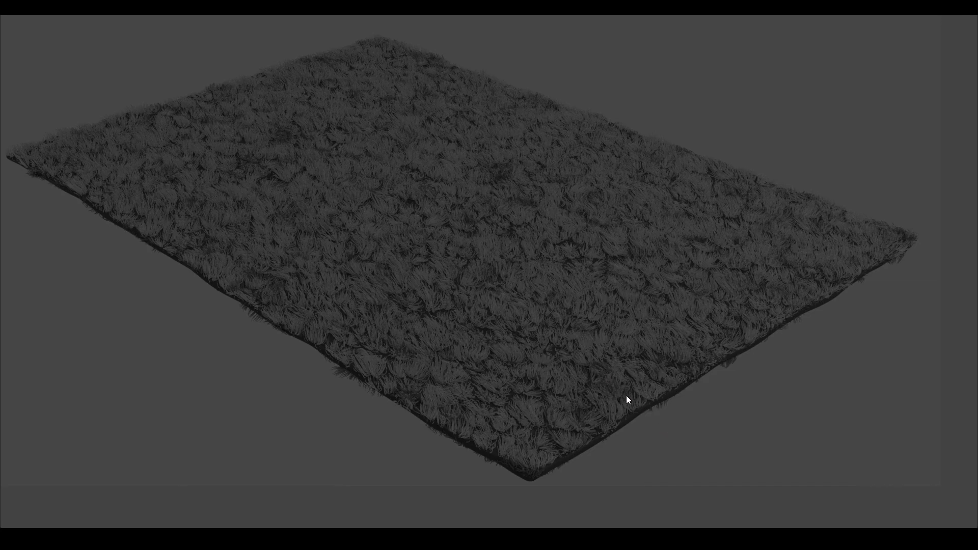
scroll(431, 333, "up", 2)
scroll(479, 417, "down", 2)
left_click(969, 15)
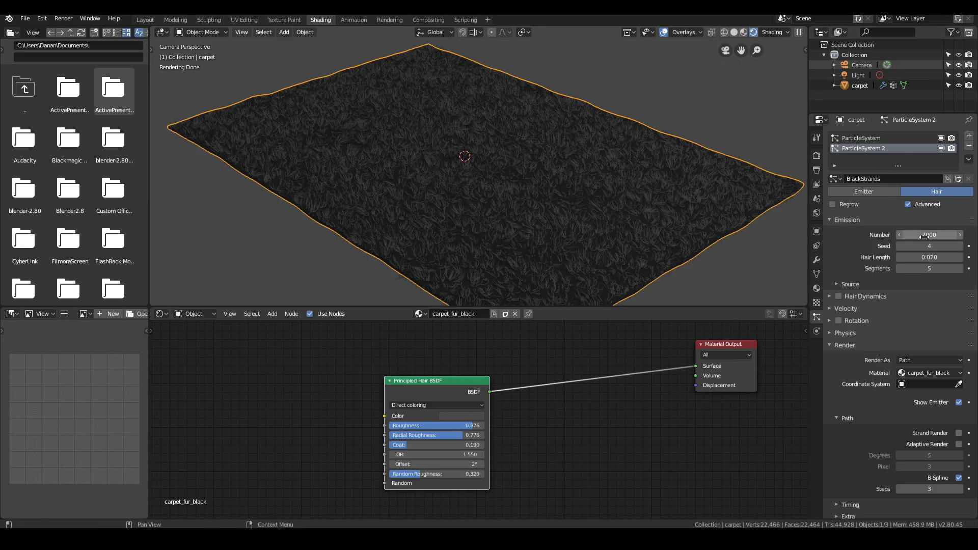
Increase the BlackStrands system's emission Number and set the Render Amount of its interpolated children to 65.
left_click(924, 234)
type("300")
key("Return")
scroll(872, 424, "down", 9)
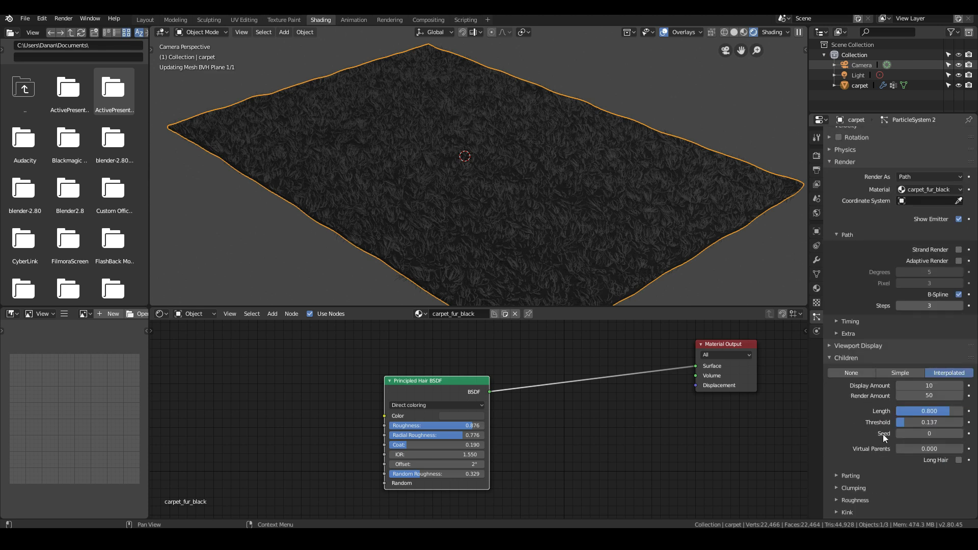
left_click(929, 396)
type("60")
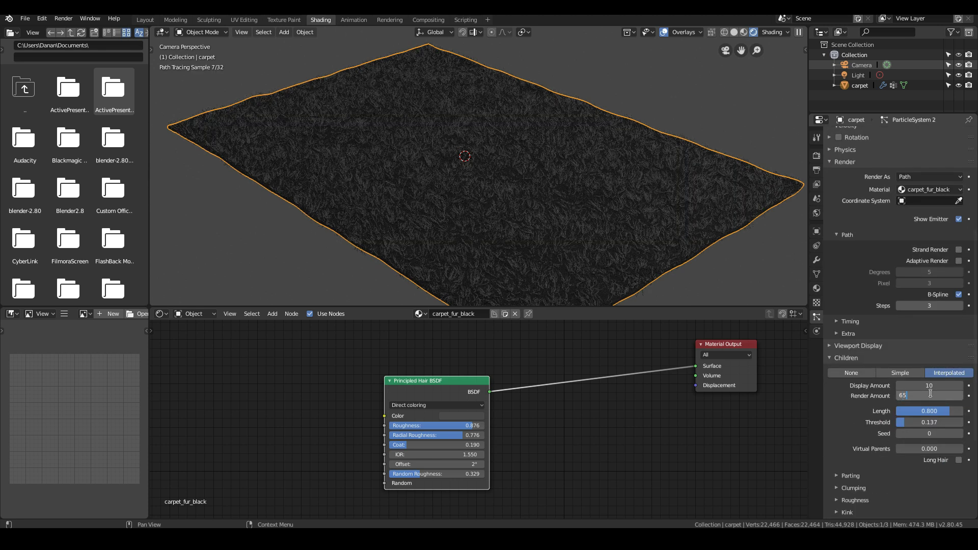
key("Return")
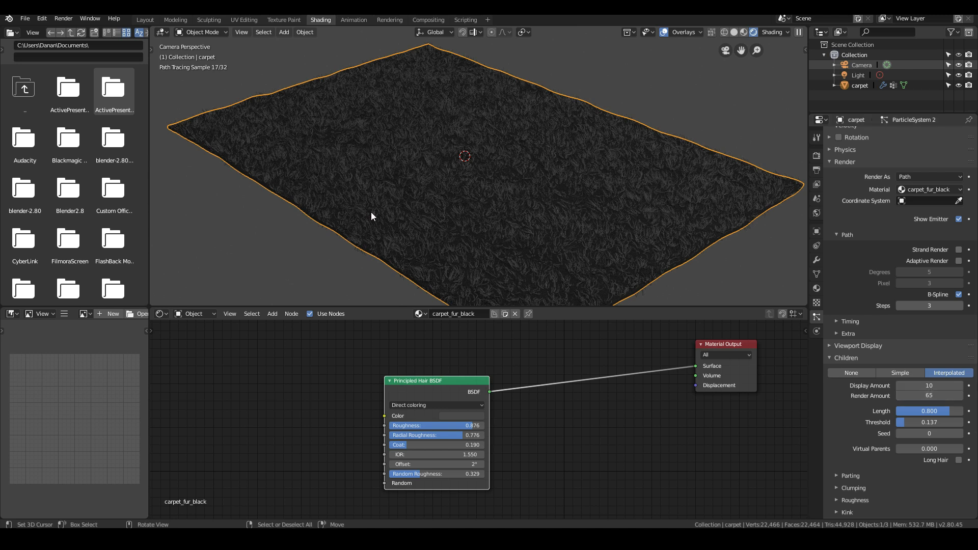
View the carpet from a low angle and open the Field Weights settings of the second hair system.
middle_click_drag(428, 267, 472, 212)
scroll(960, 410, "down", 4)
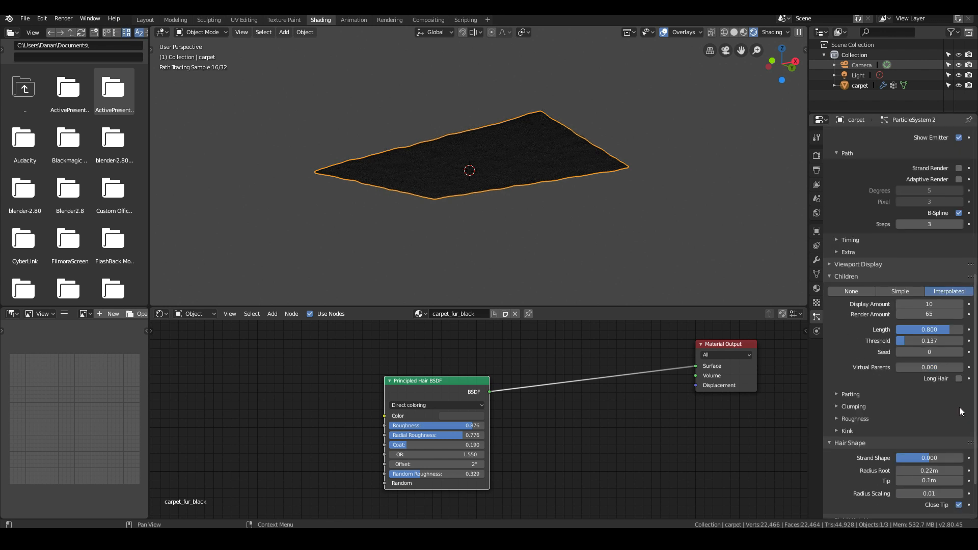
scroll(957, 408, "down", 3)
left_click(848, 465)
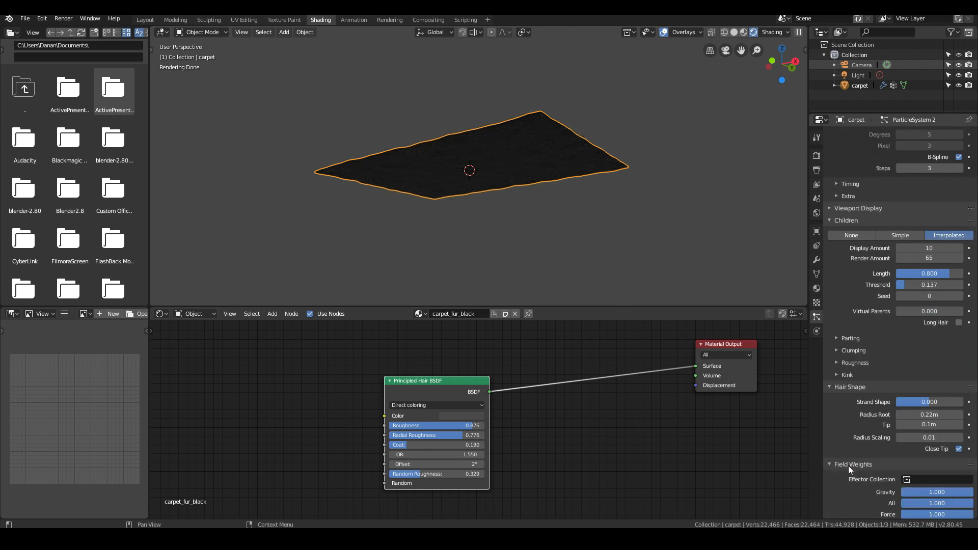
Assign the carpet_area vertex group to the second hair system's Density and Length.
scroll(849, 453, "down", 3)
left_click(858, 402)
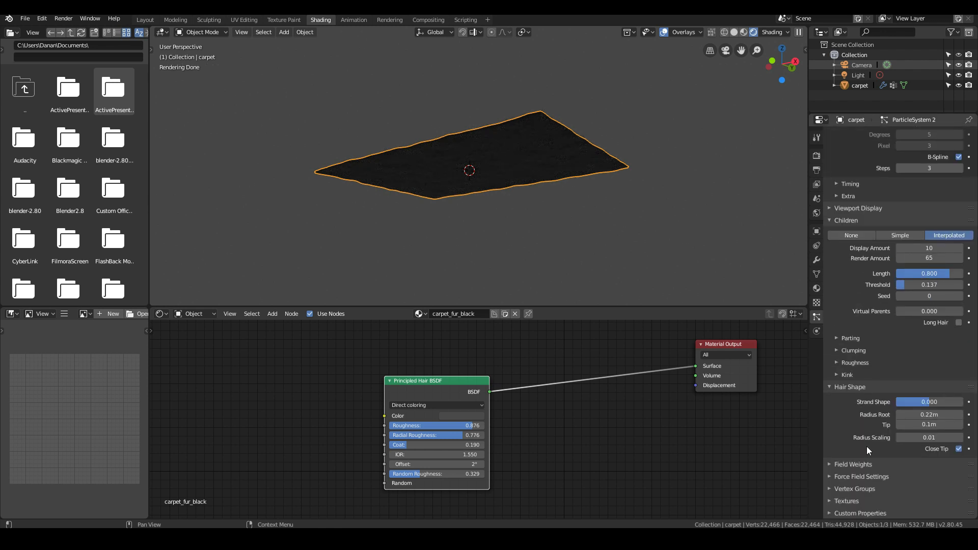
left_click(864, 488)
middle_click_drag(542, 210, 509, 222)
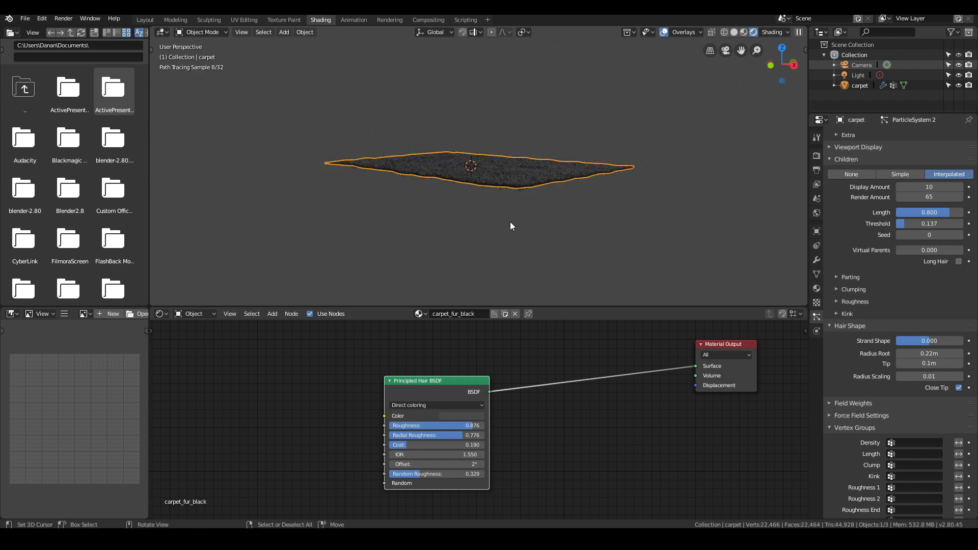
scroll(509, 221, "up", 3)
left_click(909, 442)
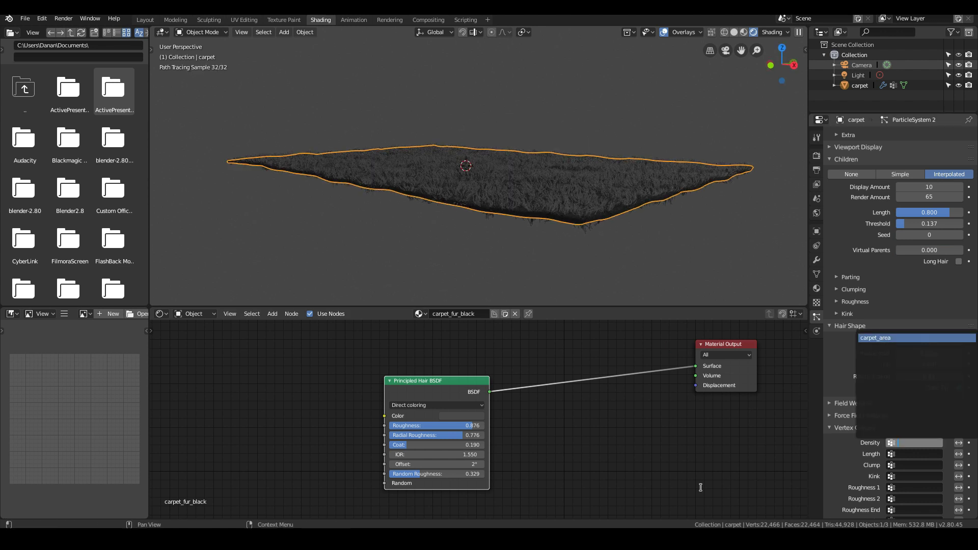
key("Return")
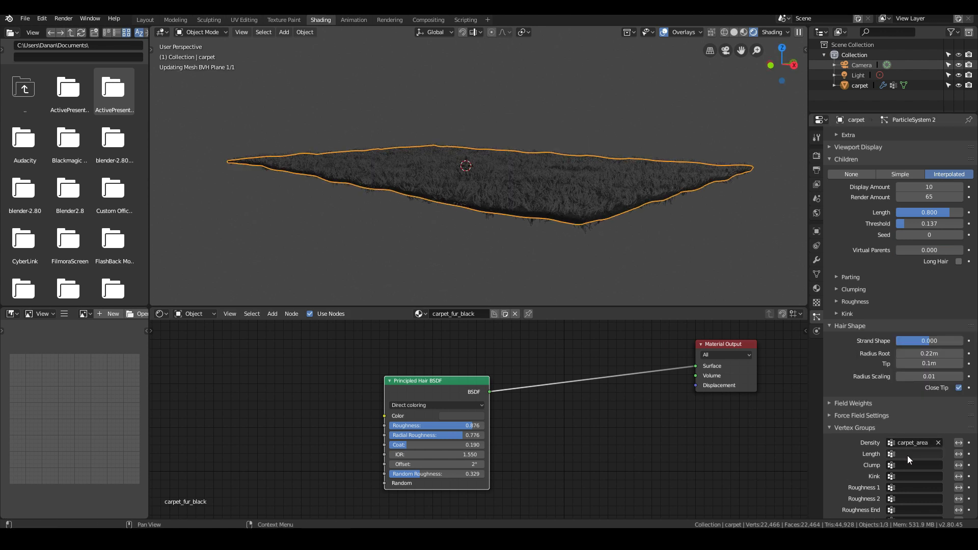
left_click(907, 454)
key("Return")
Assign the carpet_area vertex group to the second hair system's Clump, Kink and Roughness 1.
left_click(918, 461)
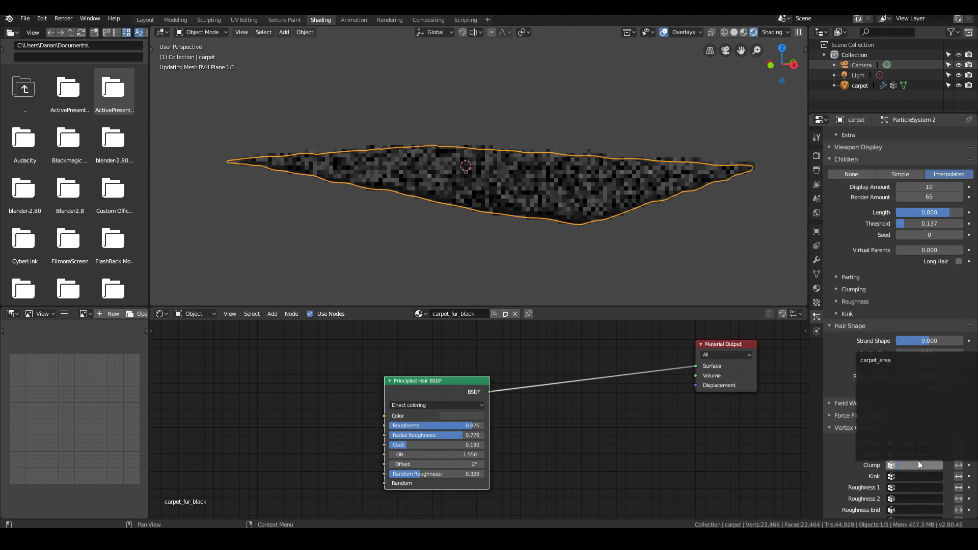
left_click(895, 365)
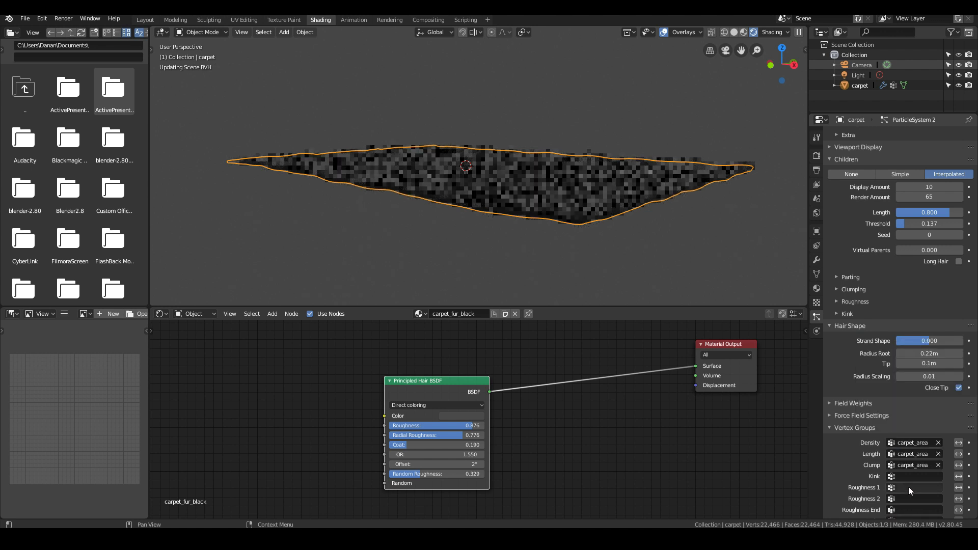
left_click(906, 473)
key("Return")
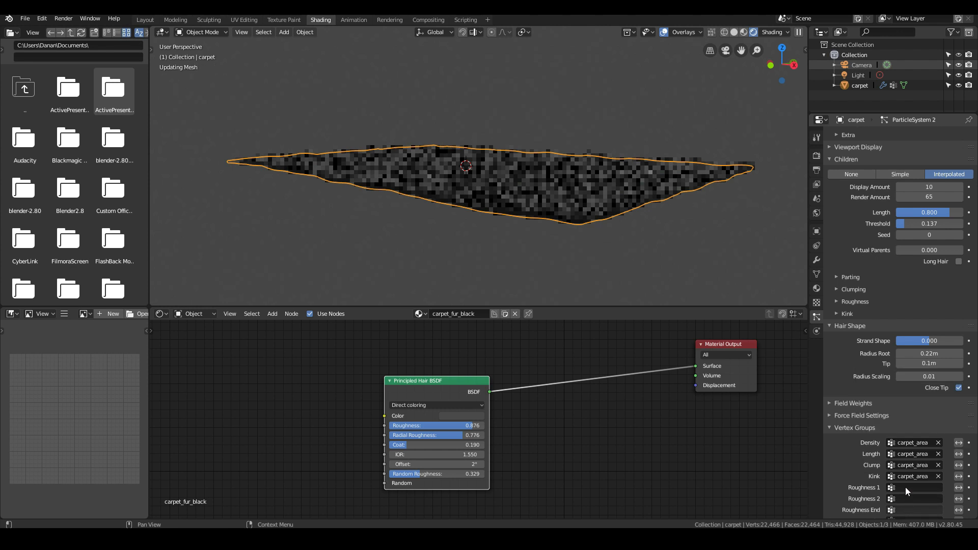
left_click(905, 487)
left_click(892, 384)
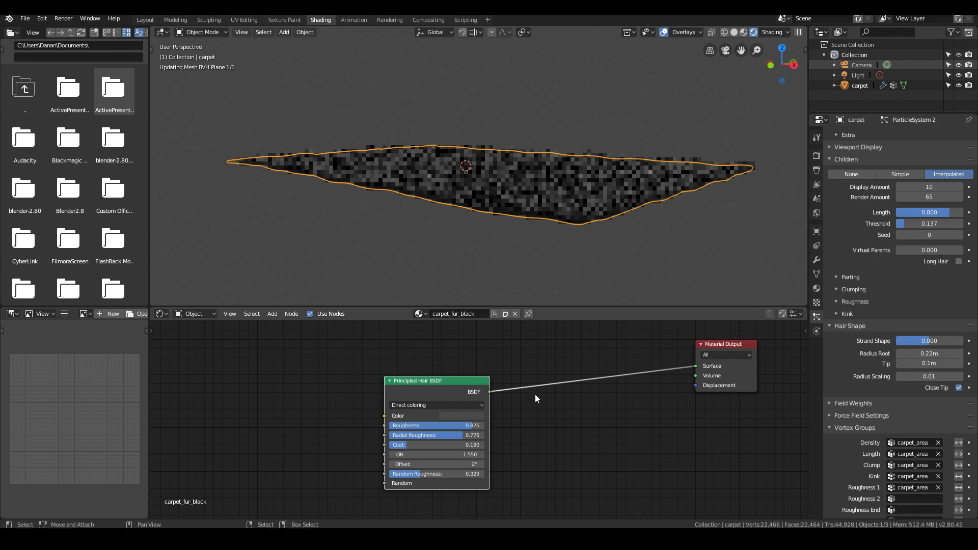
Inspect the black strands up close from a low angle and render the carpet from the camera view.
middle_click_drag(587, 254, 575, 264)
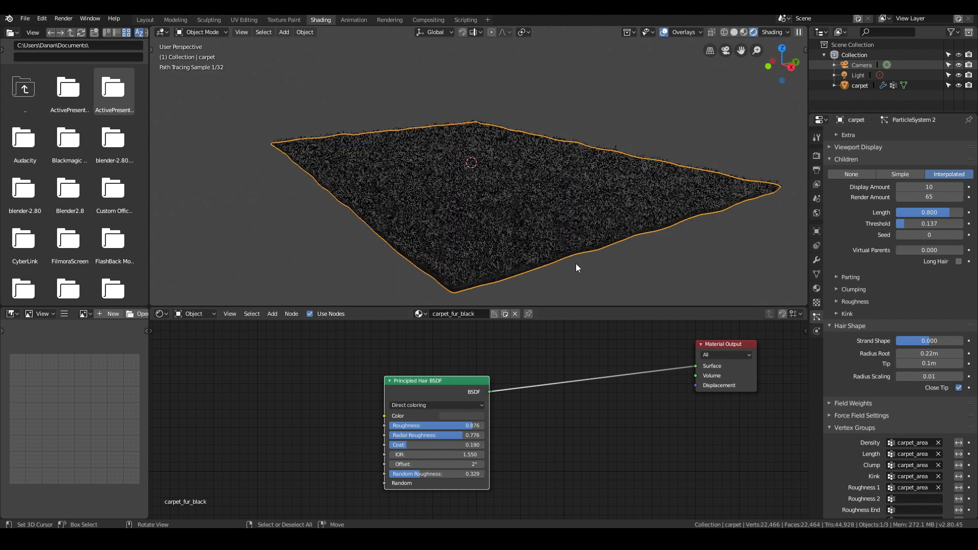
key("KP_0")
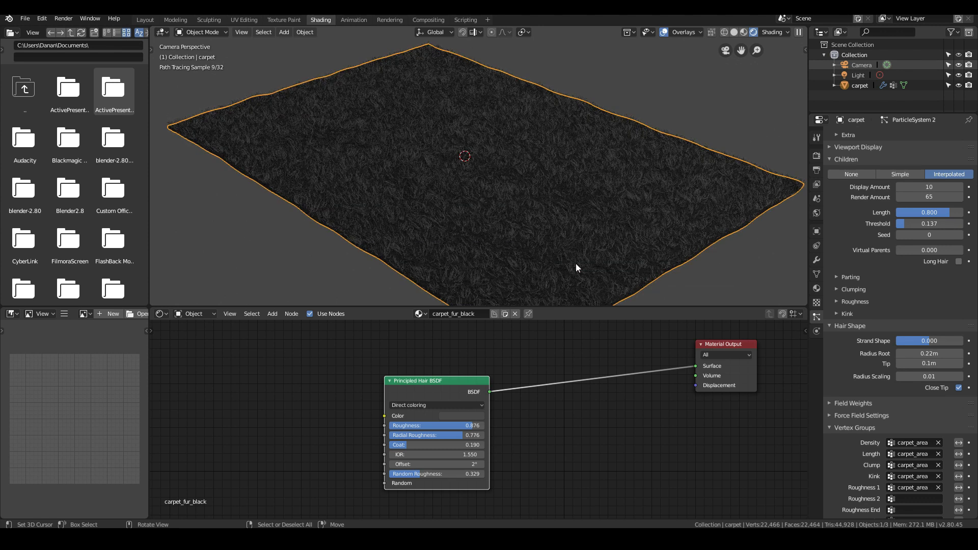
key("KP_0")
scroll(498, 167, "up", 5)
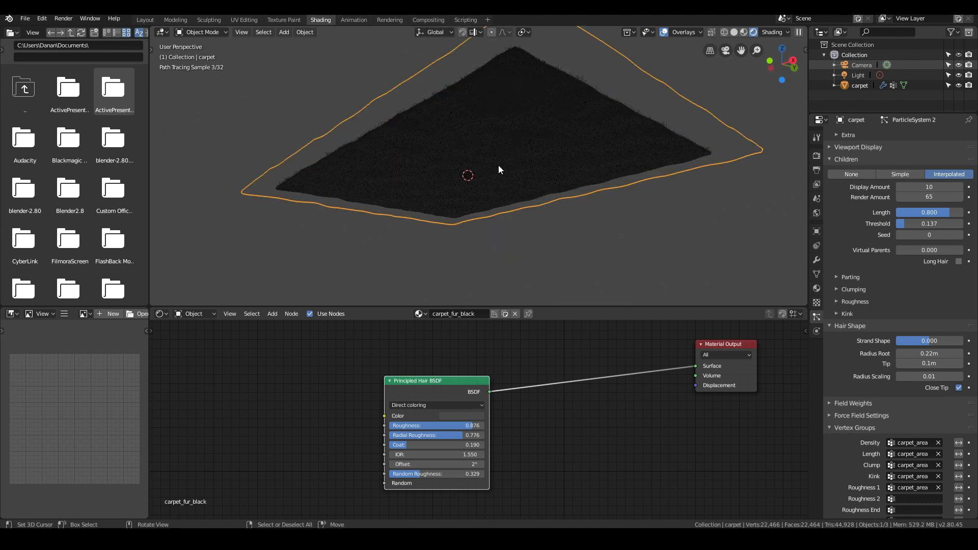
middle_click_drag(471, 124, 549, 177)
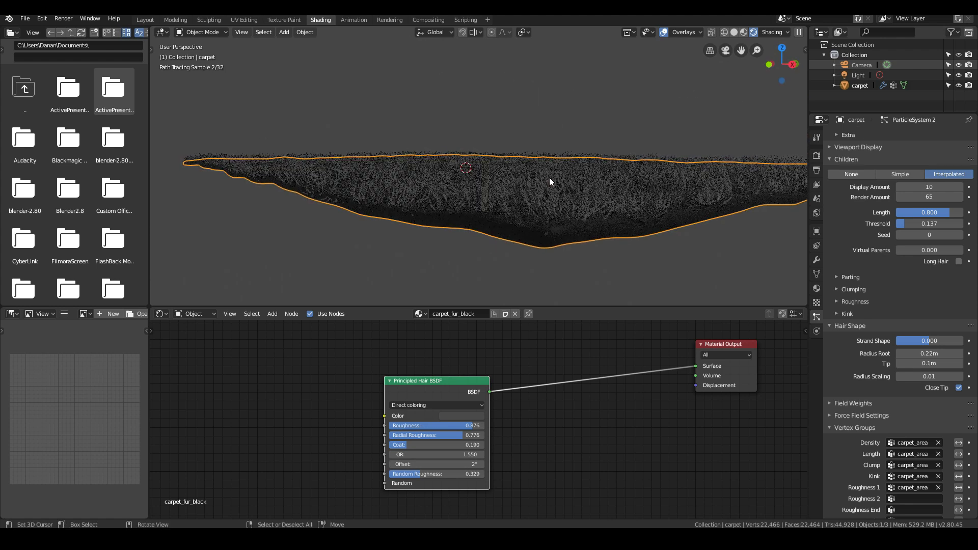
scroll(549, 177, "up", 4)
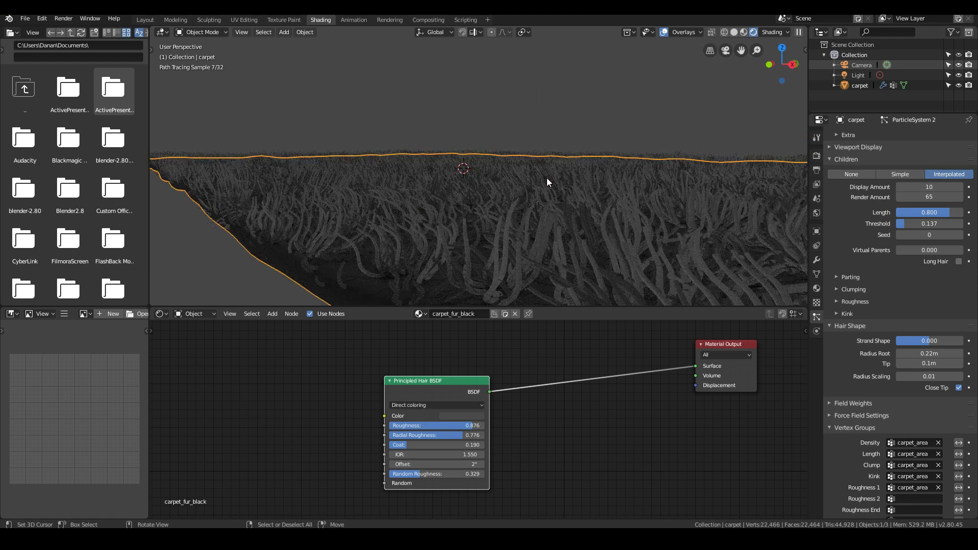
key("KP_0")
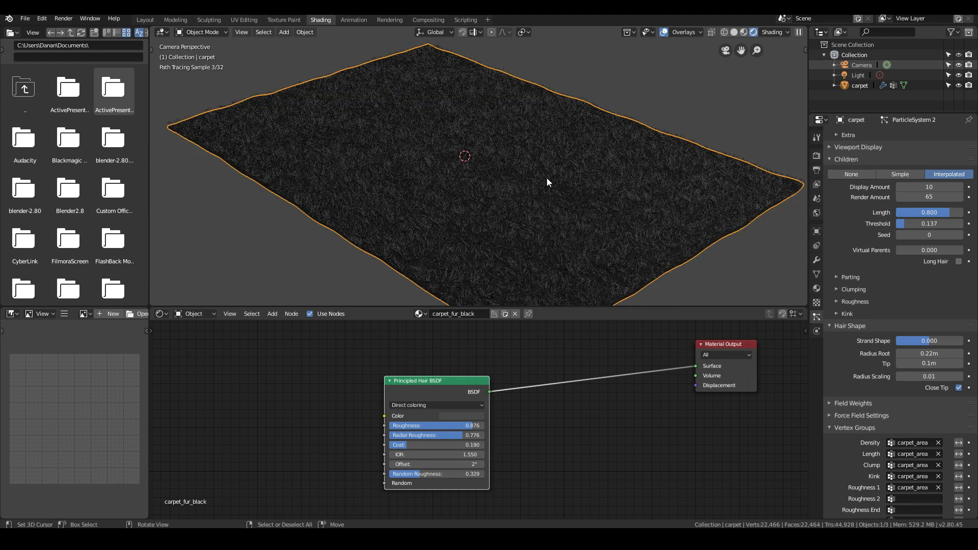
key("F12")
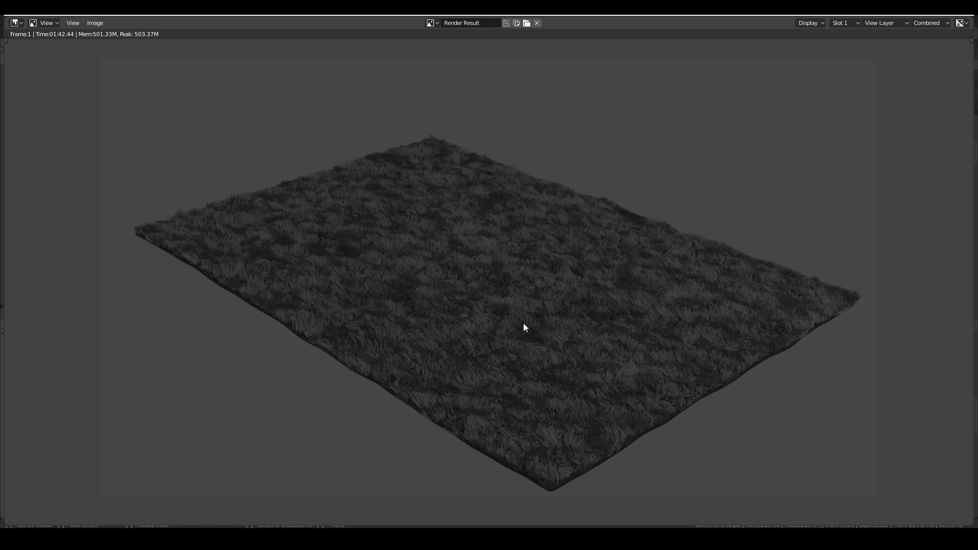
key("Escape")
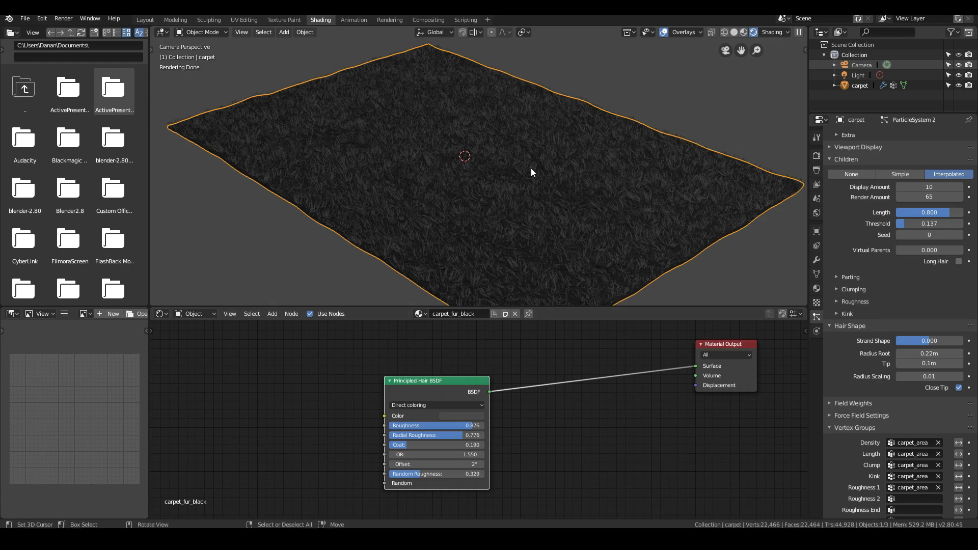
Switch the viewport to solid shading, change the scene's light to Sun and rotate it to shine down across the carpet.
scroll(488, 175, "down", 2)
middle_click_drag(496, 176, 519, 172)
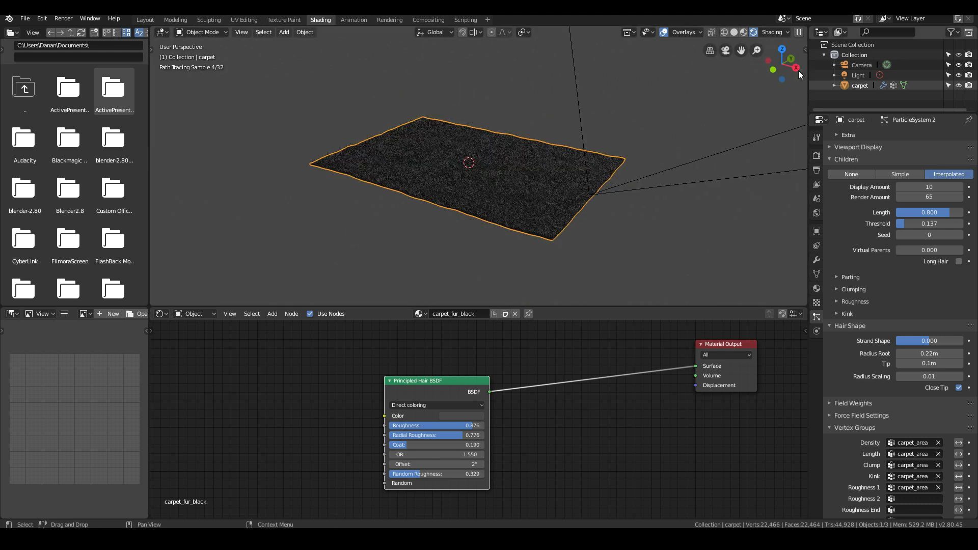
left_click(734, 33)
scroll(501, 147, "down", 5)
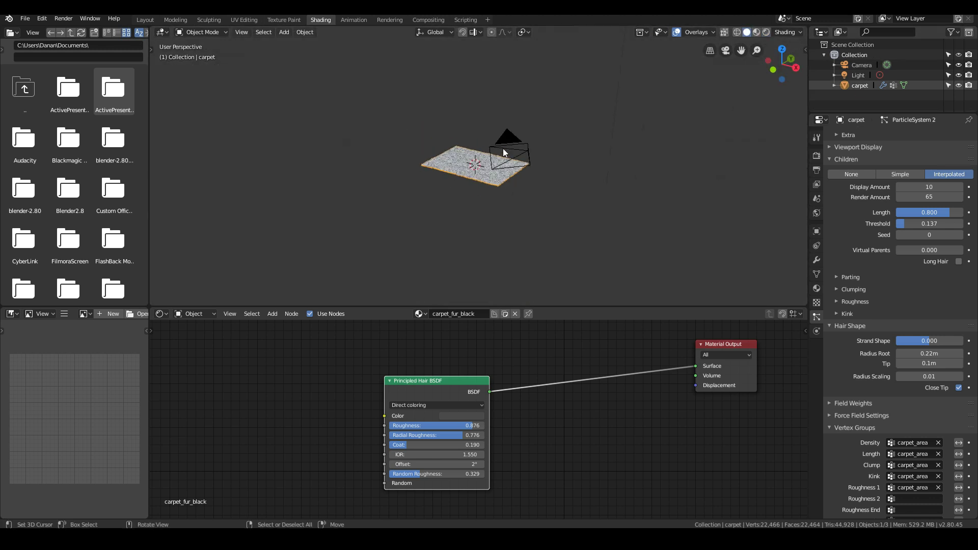
left_click(570, 37)
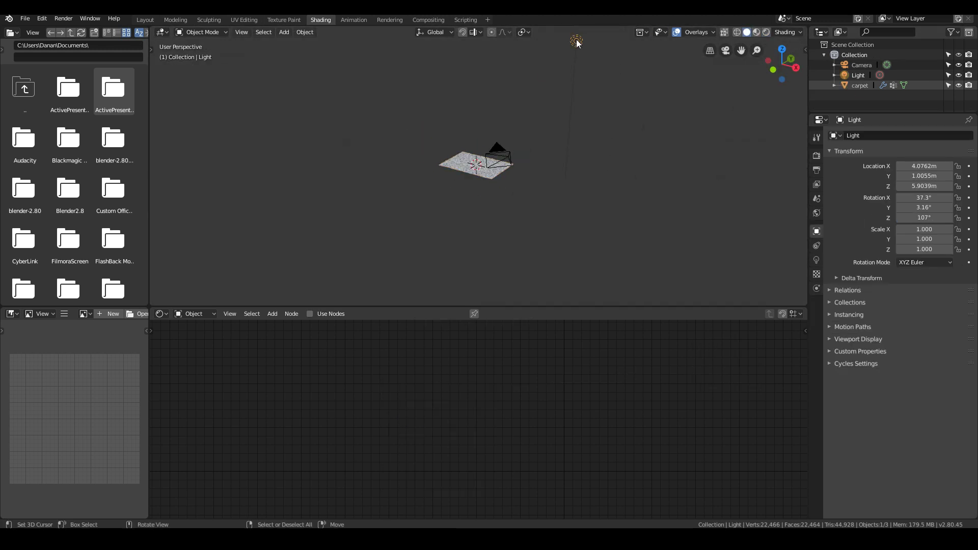
left_click(815, 261)
middle_click_drag(672, 255, 574, 259)
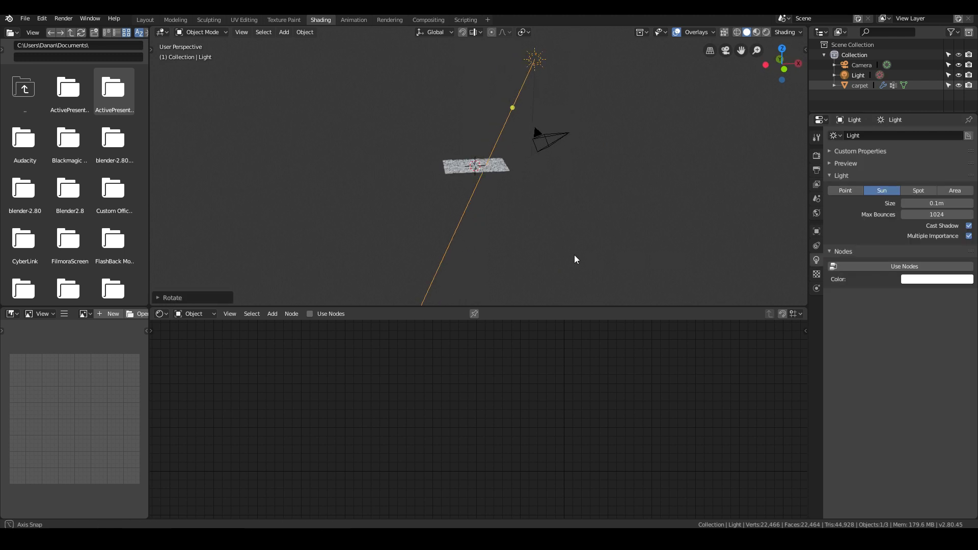
scroll(574, 259, "up", 3)
scroll(574, 259, "down", 3)
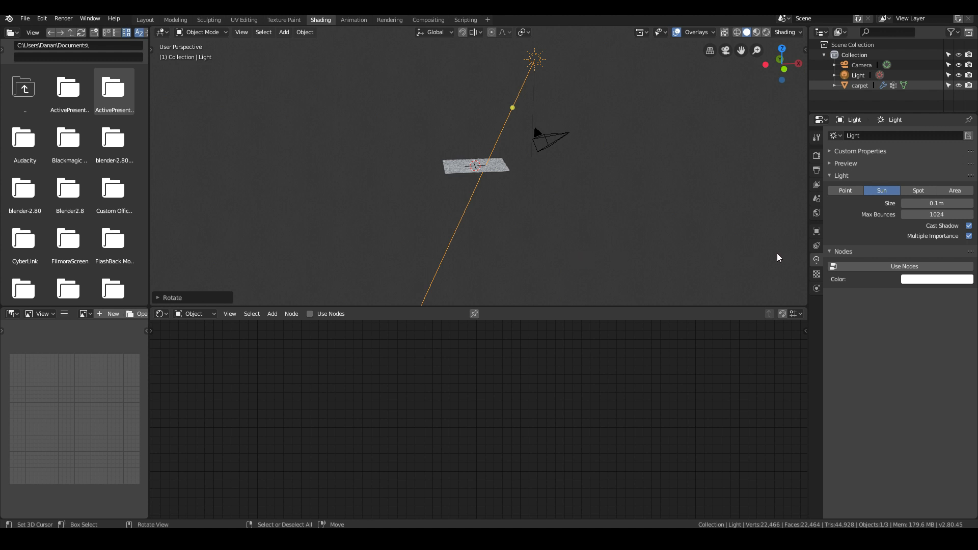
Enable nodes for the sun light and set its emission color to a pale warm orange.
left_click(917, 266)
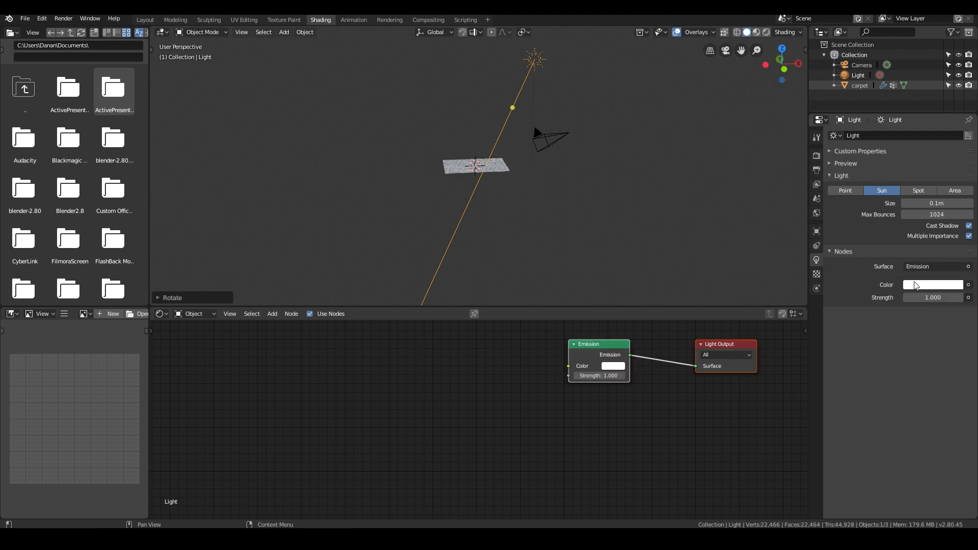
left_click(921, 288)
left_click(905, 180)
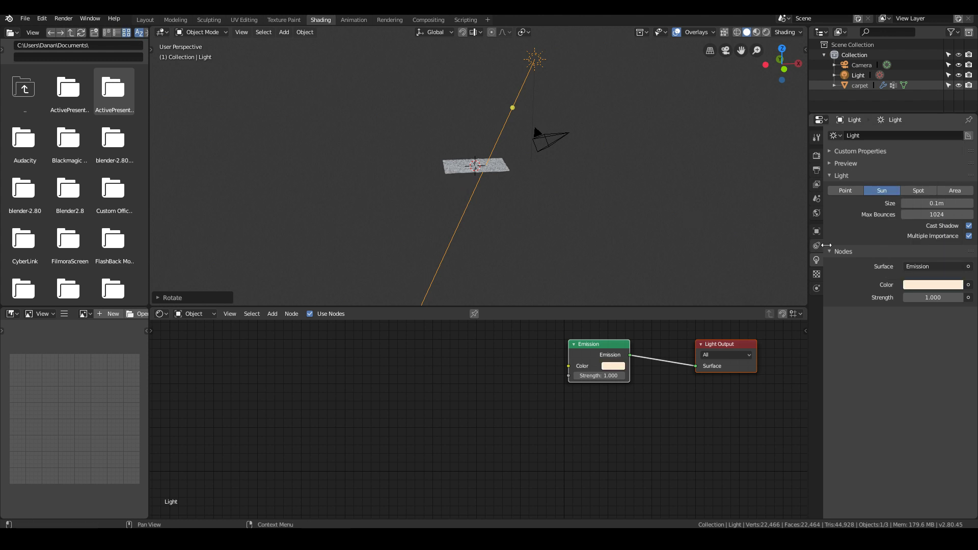
Set the sun light's emission Strength to 10.
scroll(495, 233, "up", 1)
scroll(496, 236, "up", 1)
middle_click_drag(539, 210, 545, 274)
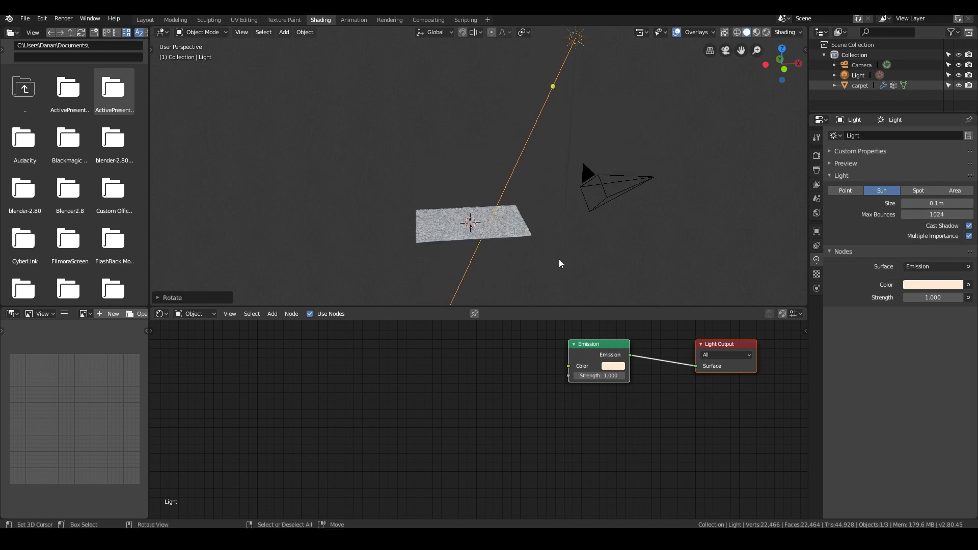
middle_click_drag(568, 235, 545, 235)
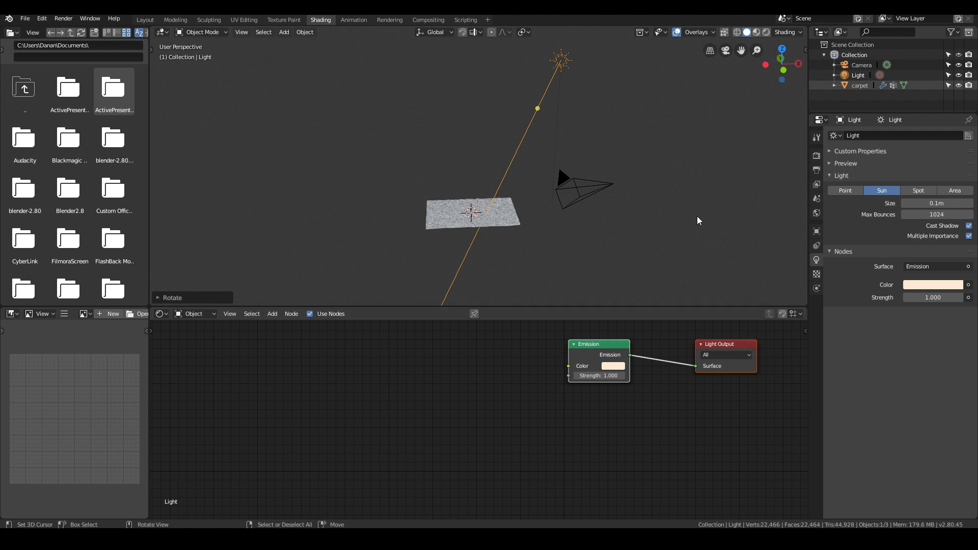
middle_click_drag(696, 216, 602, 214)
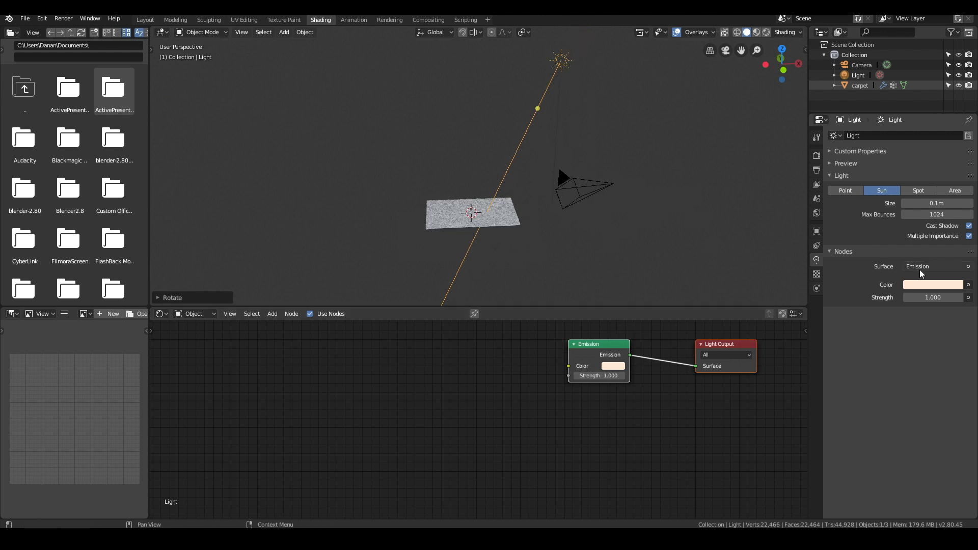
left_click(923, 297)
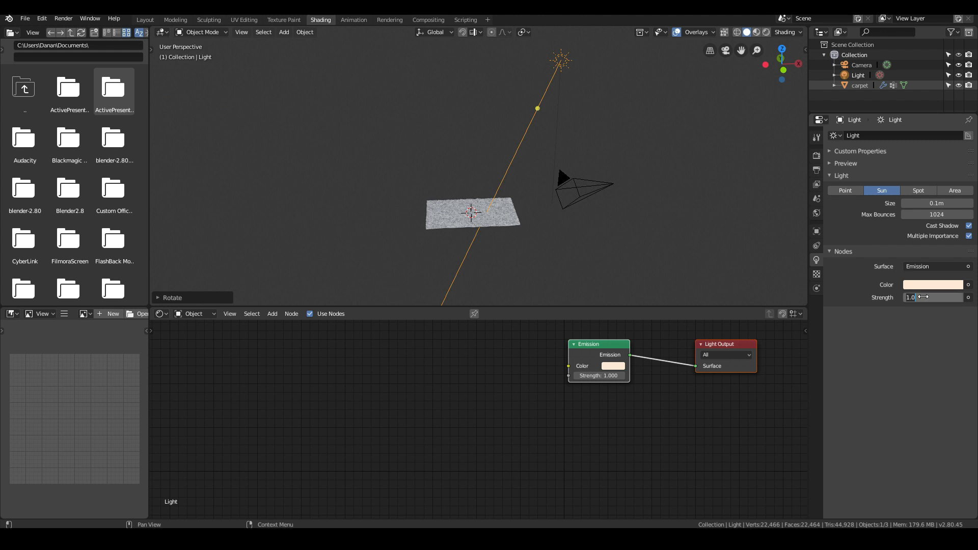
type("10")
key("Return")
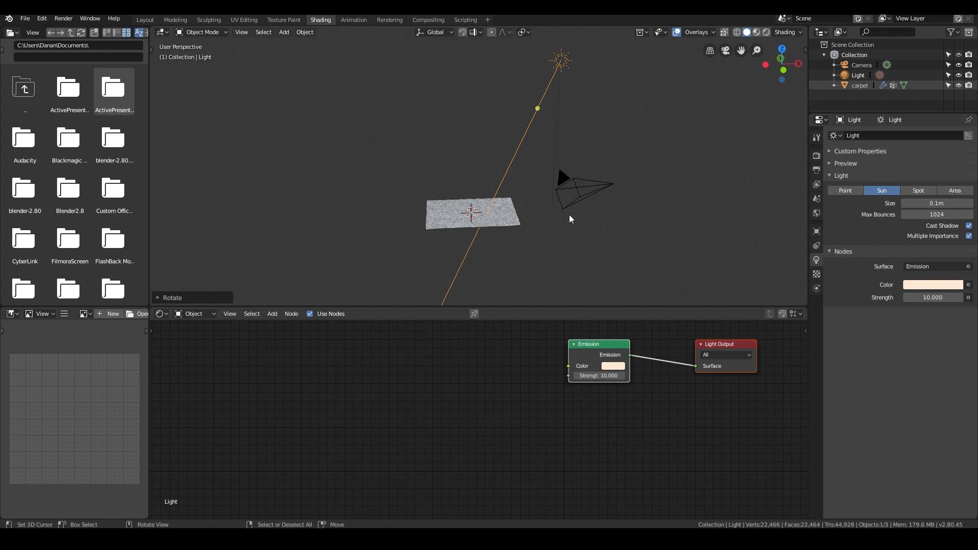